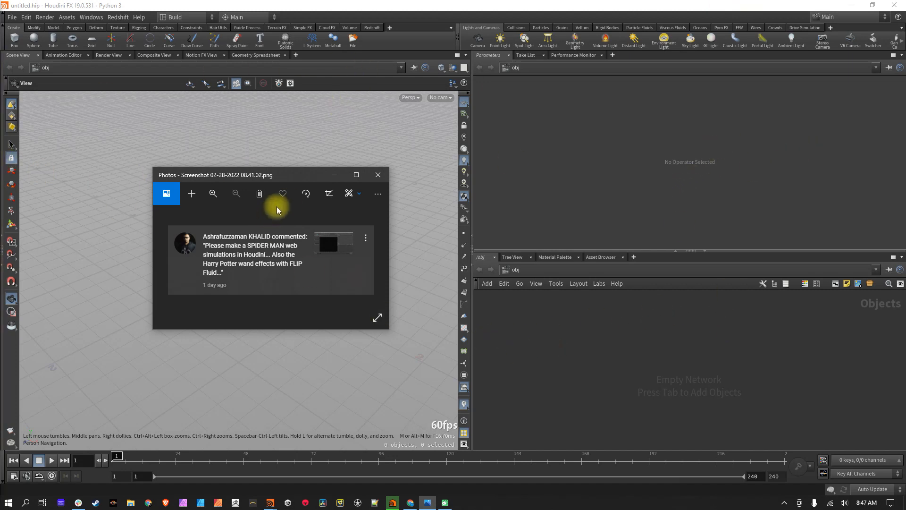
View the viewer comment requesting the effect and the Elder Wand reference image, closing each window after viewing.
drag(290, 178, 298, 193)
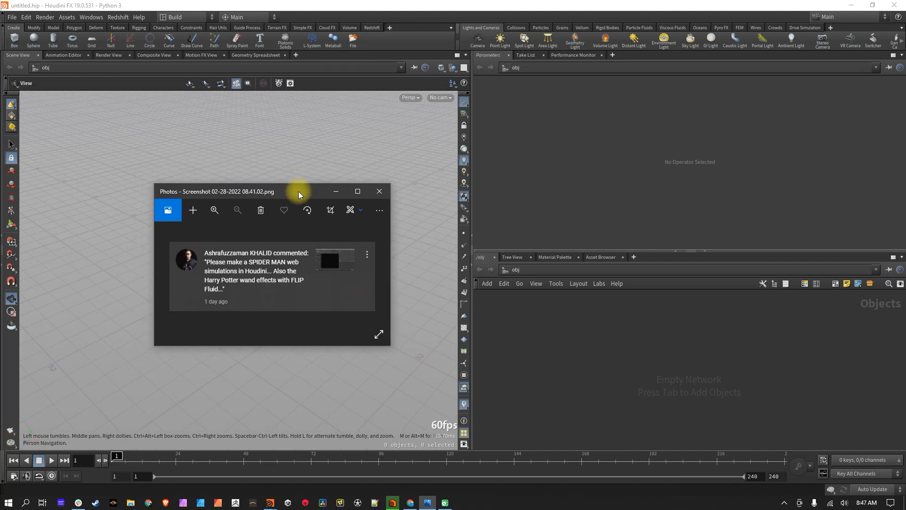
click(380, 191)
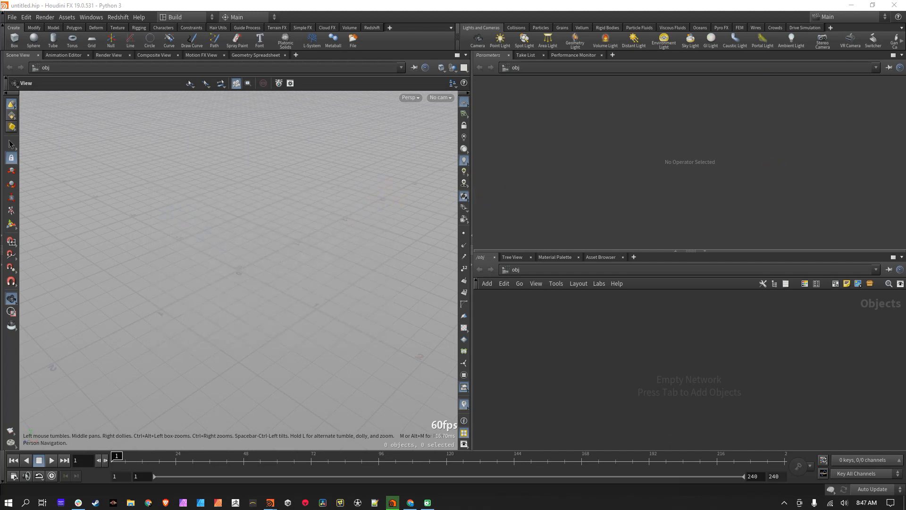
drag(0, 28, 136, 18)
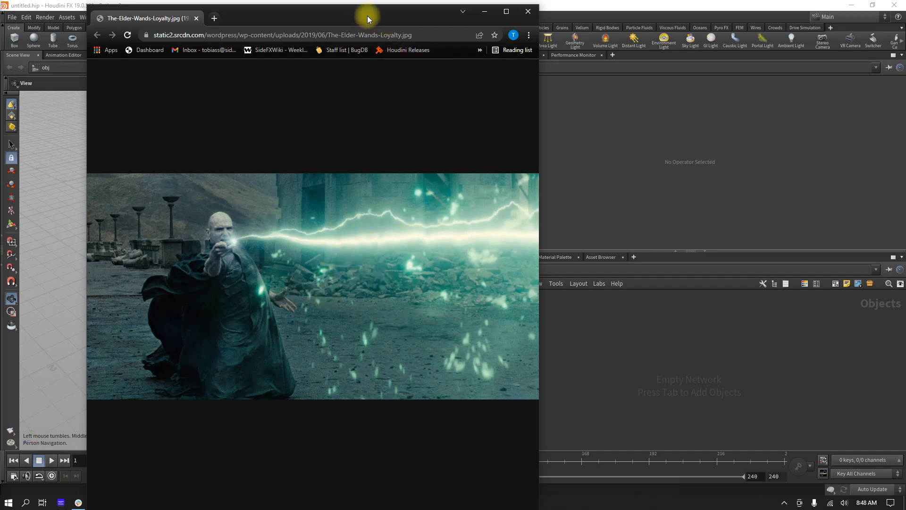
click(528, 12)
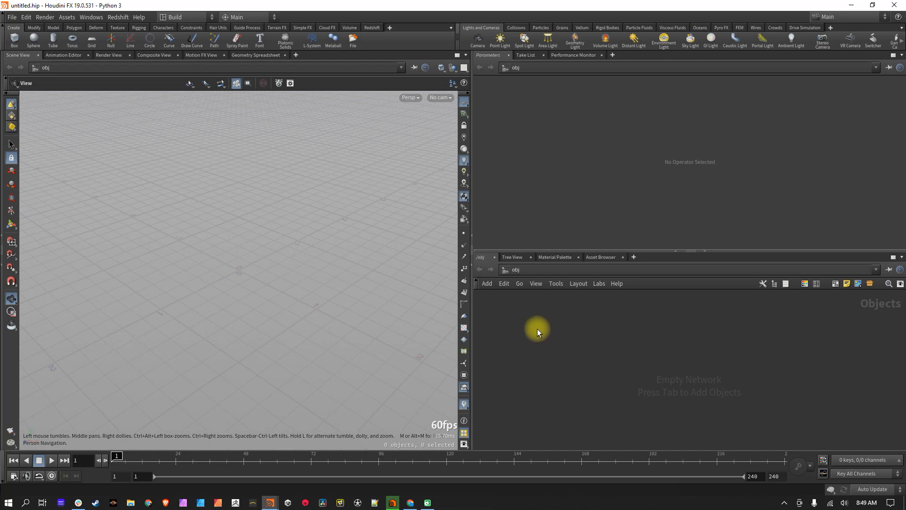
Create a Geometry object in the object network and go inside it.
key(Tab)
text(geo)
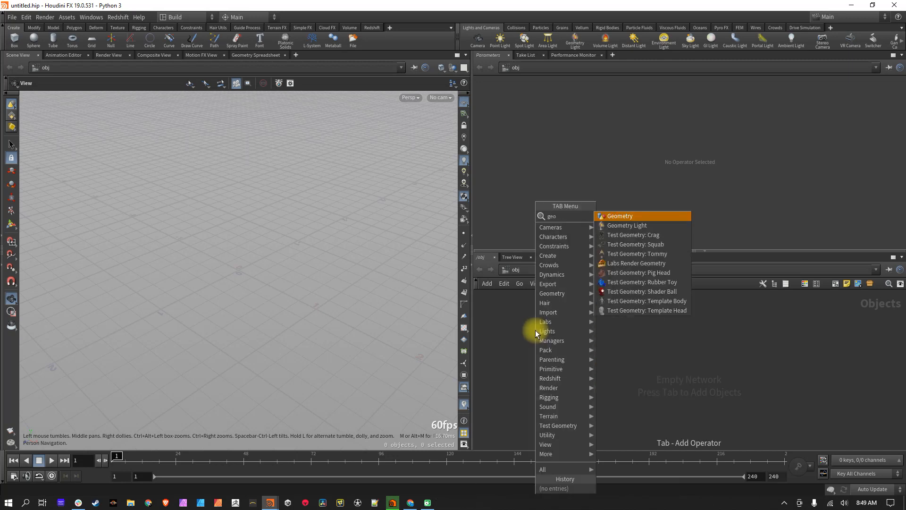
key(Return)
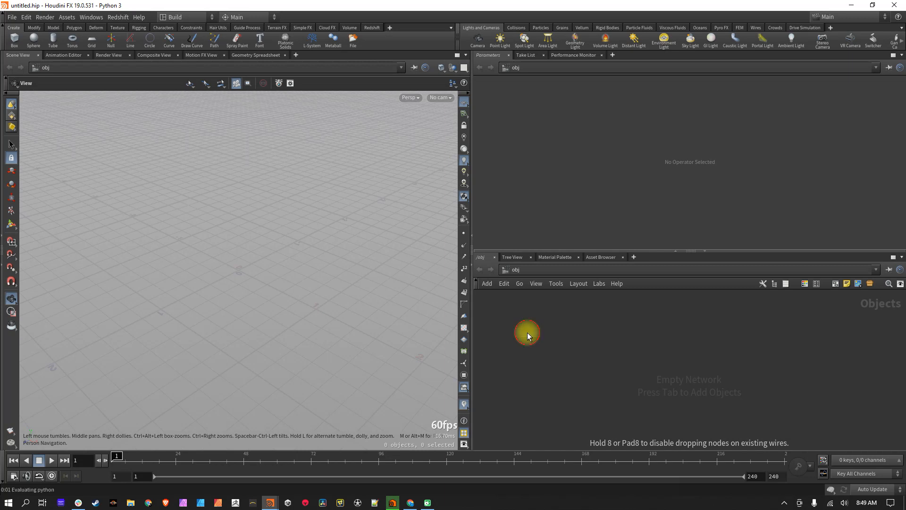
click(528, 333)
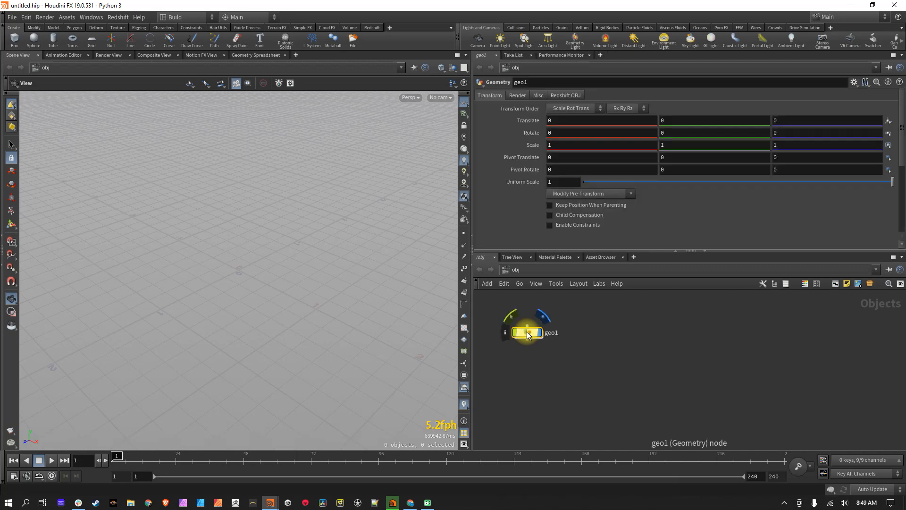
key(i)
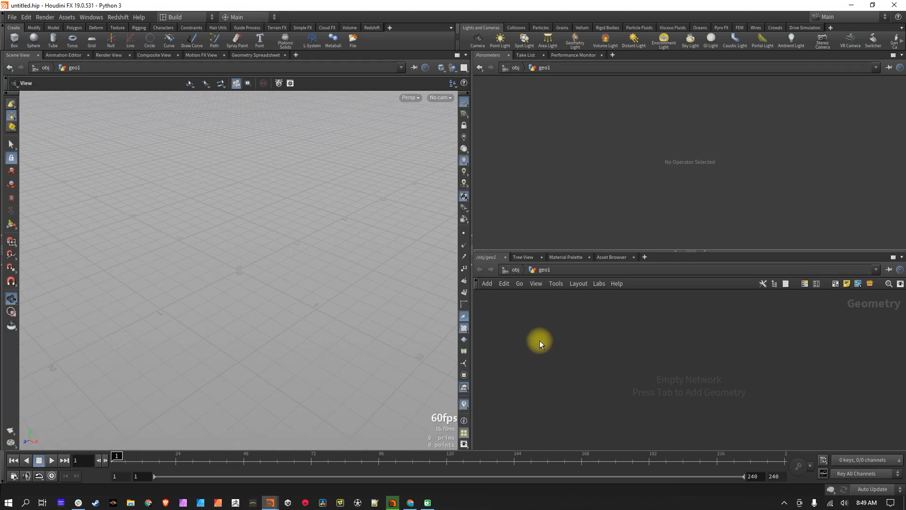
Add a Sphere node and set its primitive type to Polygon.
key(Tab)
text(sphere)
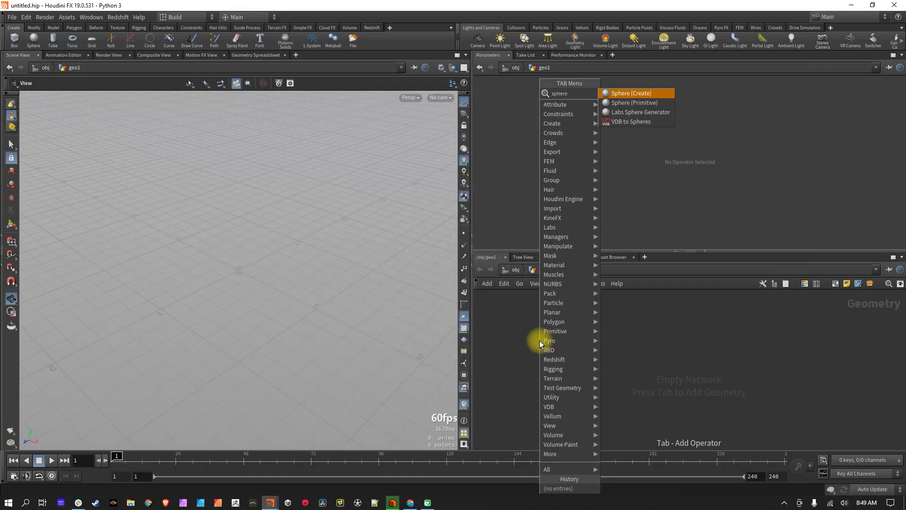
key(Return)
click(534, 325)
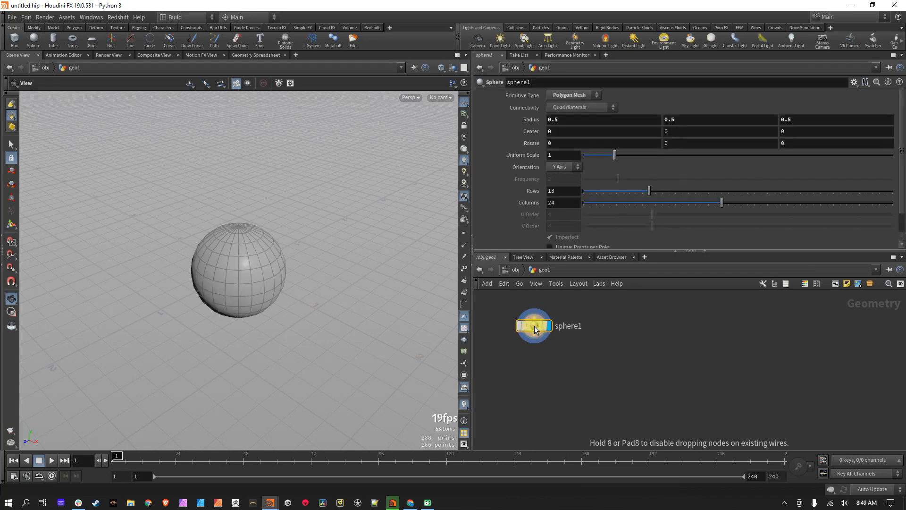
drag(302, 260, 277, 269)
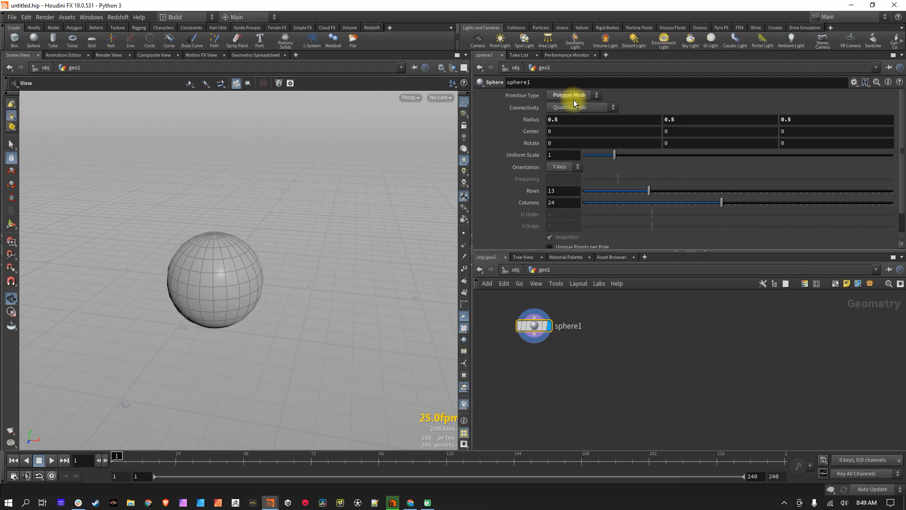
click(562, 97)
click(565, 113)
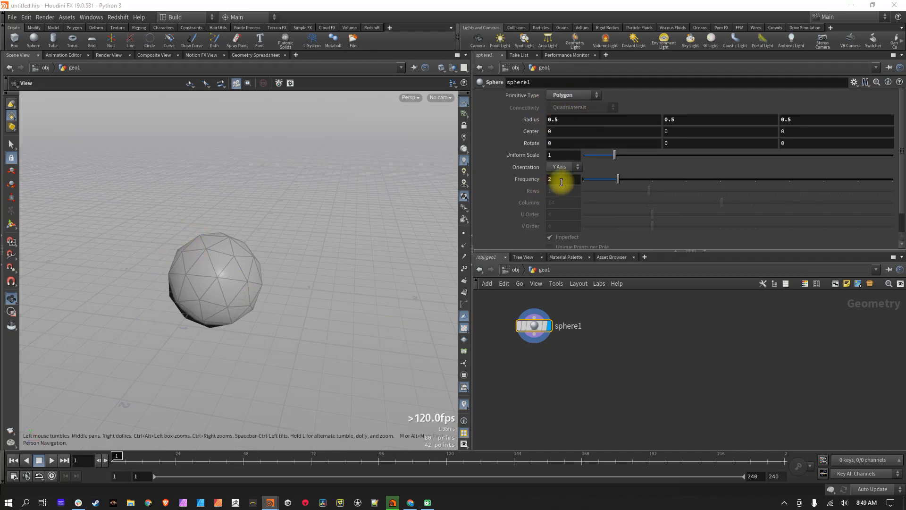
Add an Attribute Noise node wired from the sphere's output and display its result.
drag(229, 274, 232, 283)
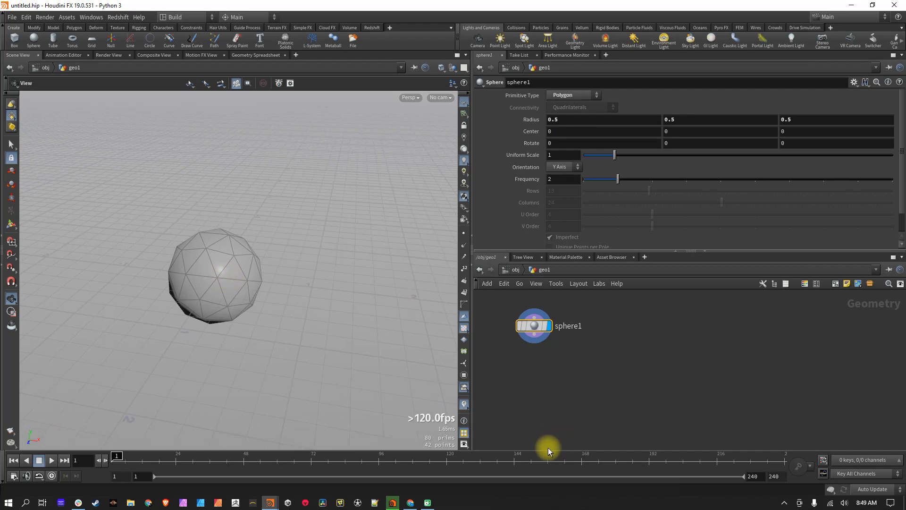
right_drag(269, 273, 122, 312)
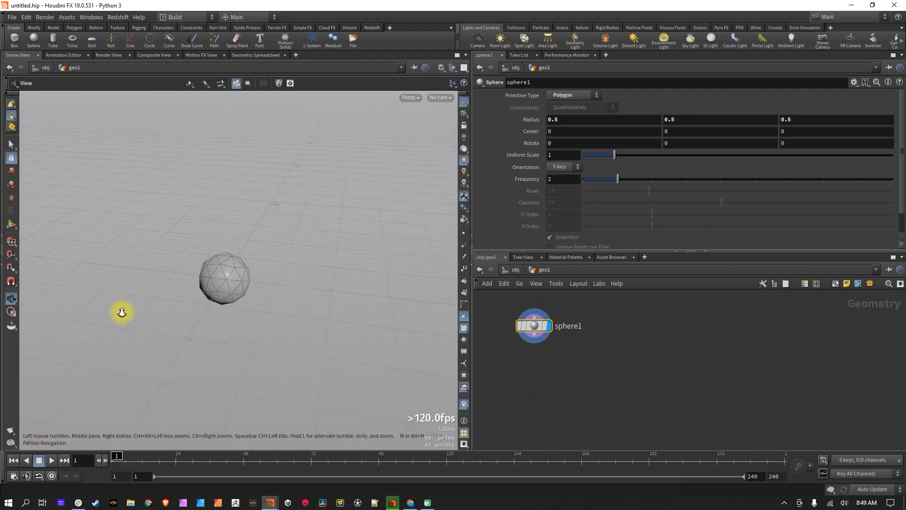
drag(229, 283, 245, 265)
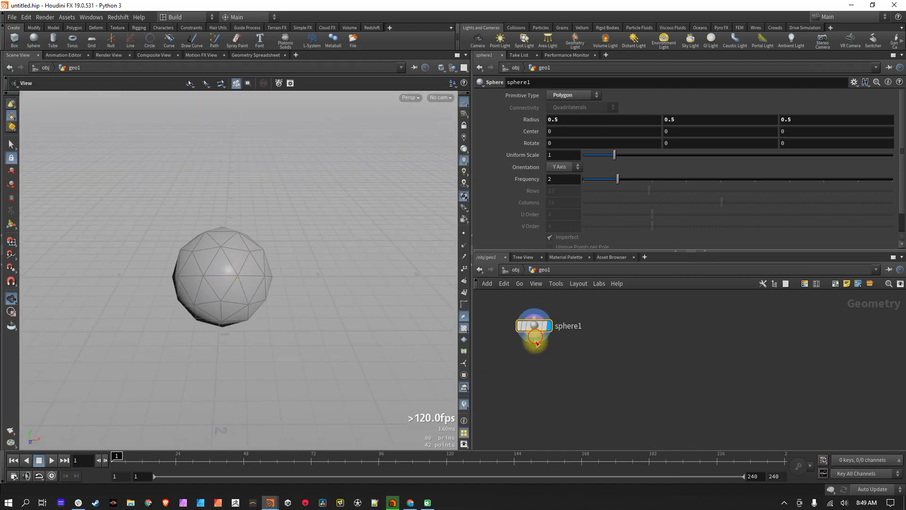
drag(533, 336, 535, 378)
key(Tab)
text(attrib noise)
key(Return)
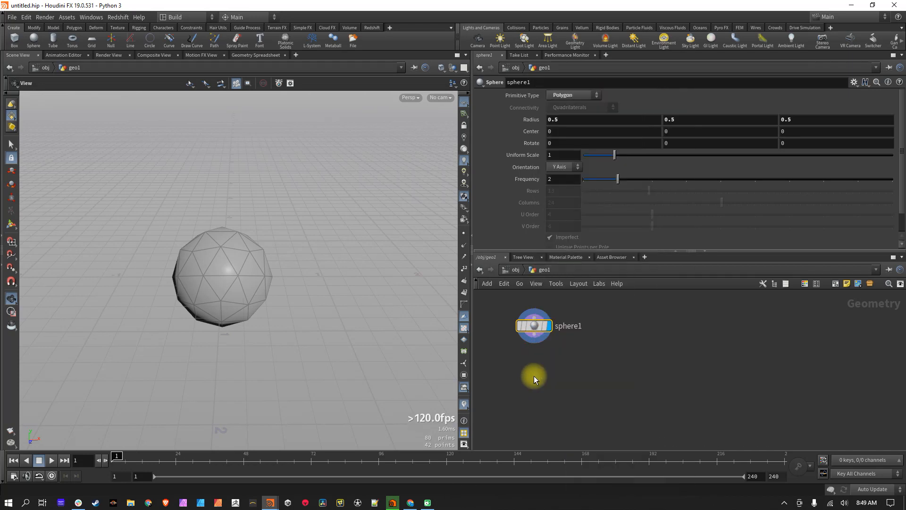
click(548, 376)
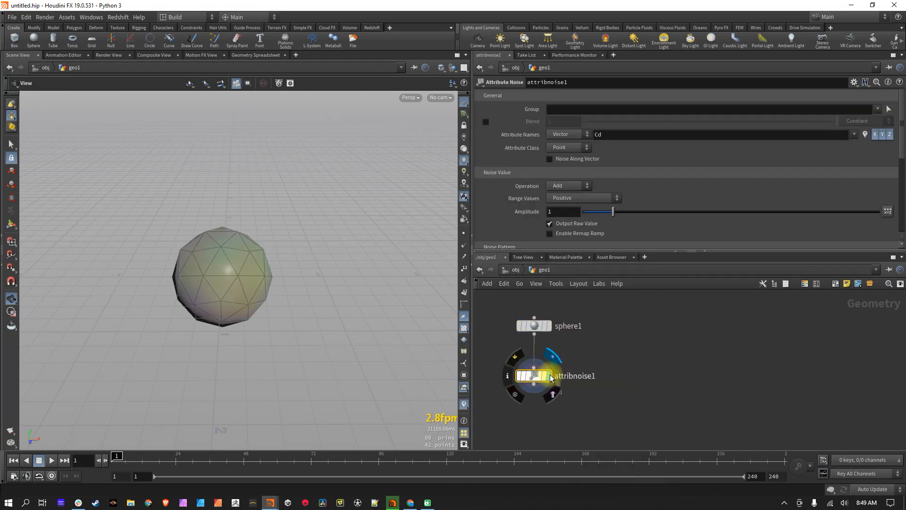
Make the noise act on the P attribute with Zero Centered range values.
double_click(611, 136)
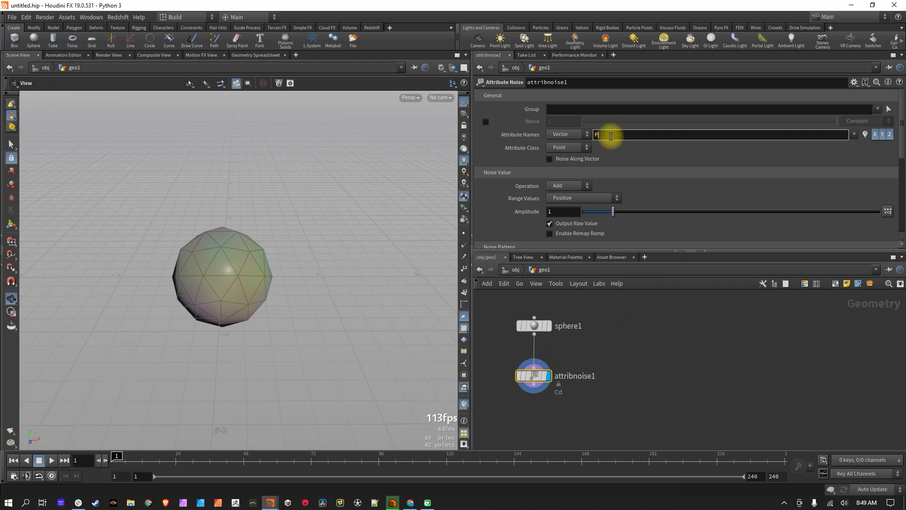
text(P)
key(Return)
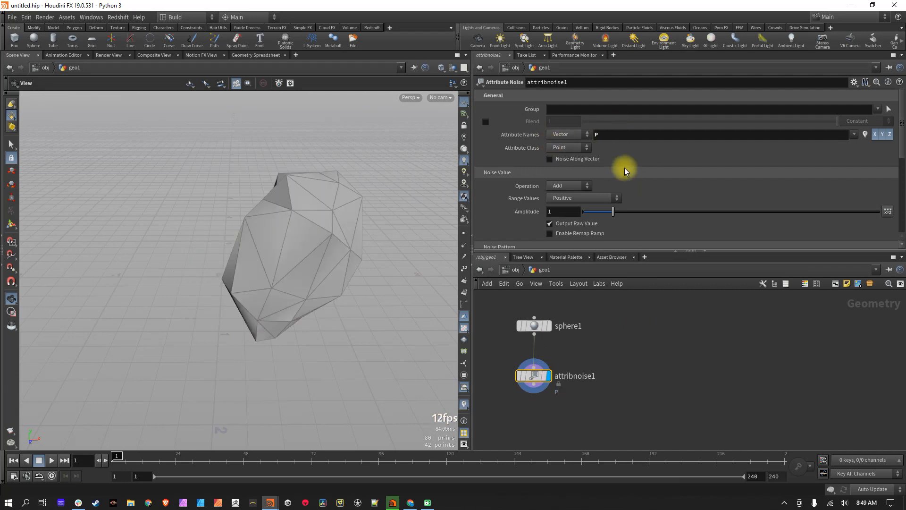
click(605, 200)
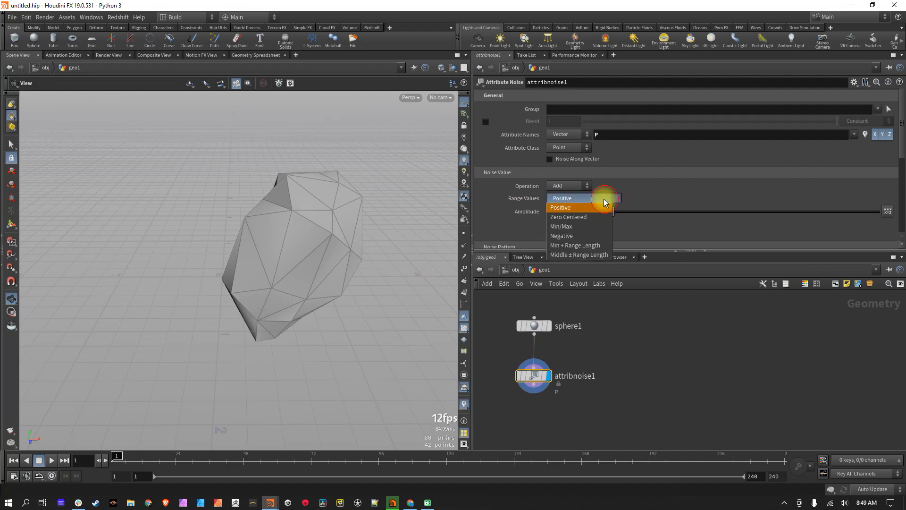
click(582, 217)
Set the noise amplitude to 0.25 and the element size to 0.5.
click(559, 211)
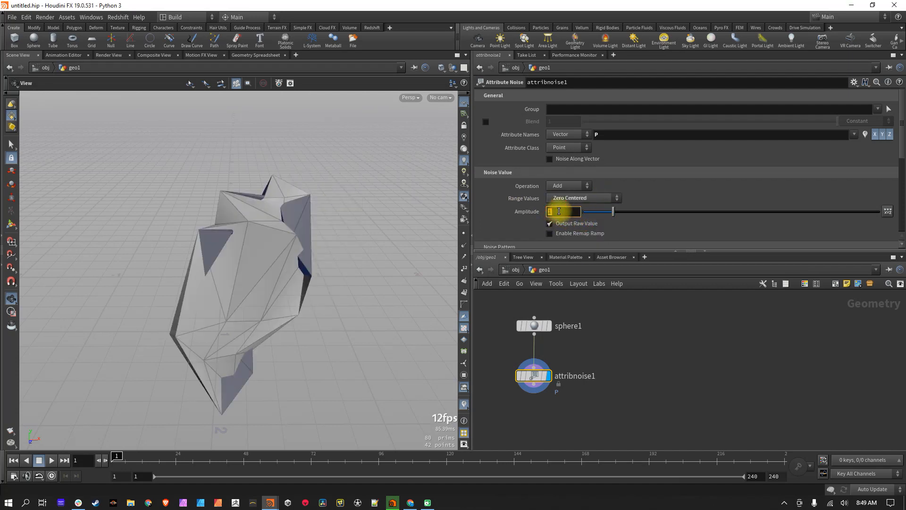
text(.25)
key(Return)
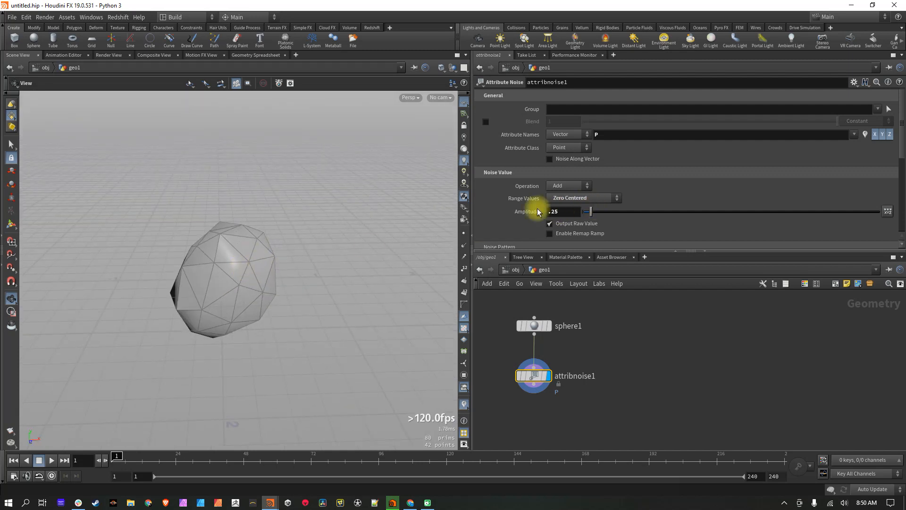
scroll(507, 219, down, 10)
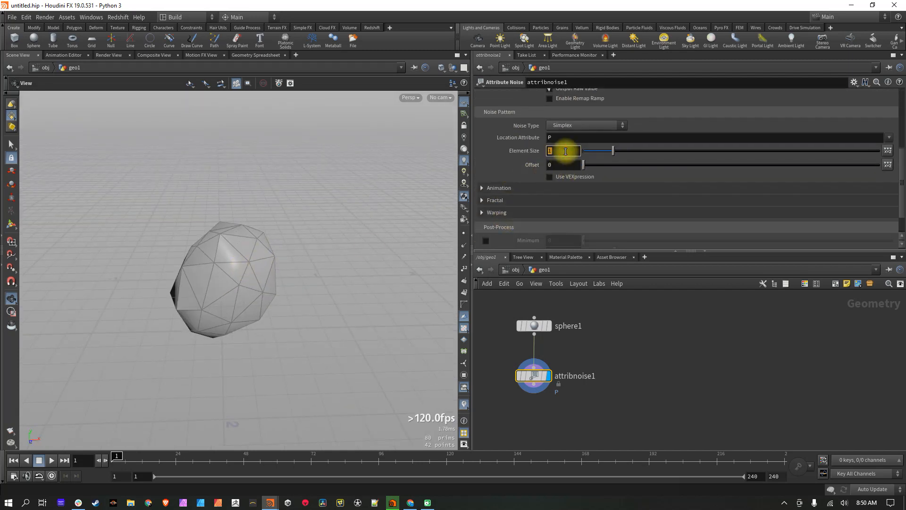
key(Return)
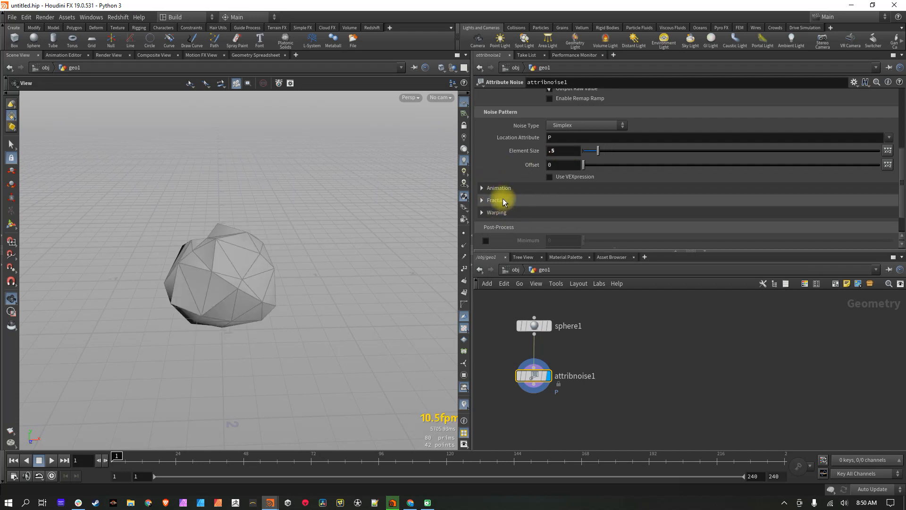
Enable Animate Noise on the Attribute Noise node and play the timeline with real-time playback turned on.
click(482, 188)
click(549, 200)
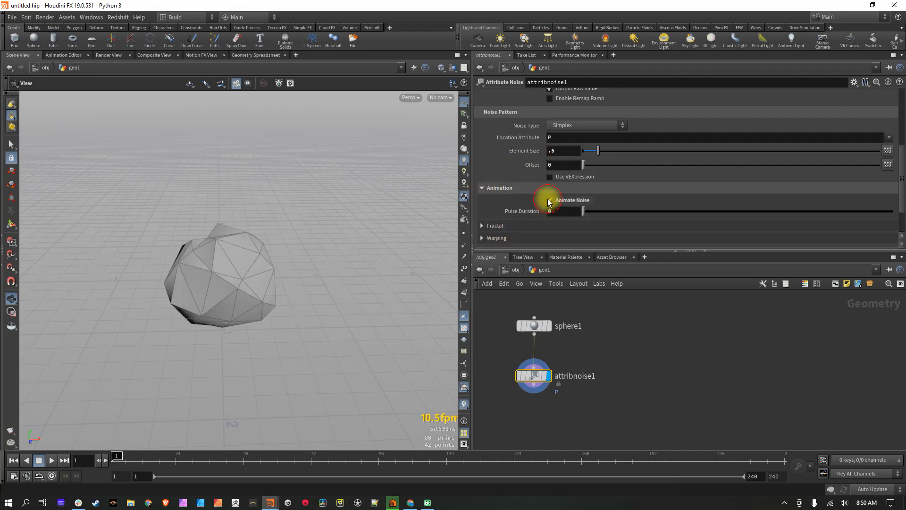
click(52, 475)
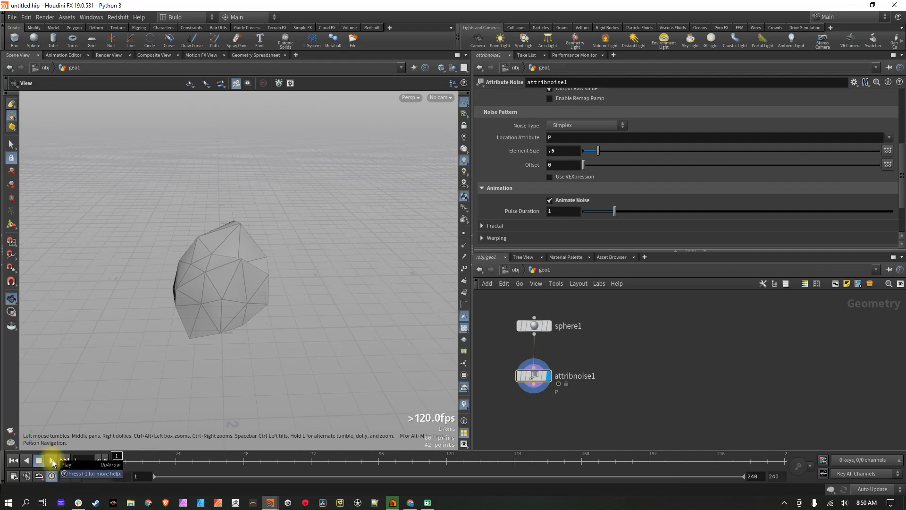
click(52, 462)
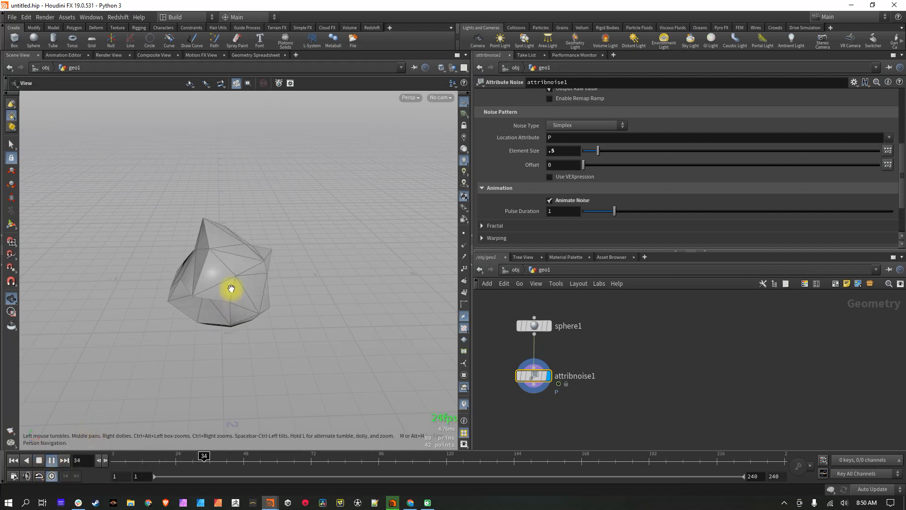
Set the noise's pulse duration to 0.5, then stop playback and return to frame 1.
click(567, 212)
text(.5)
key(Return)
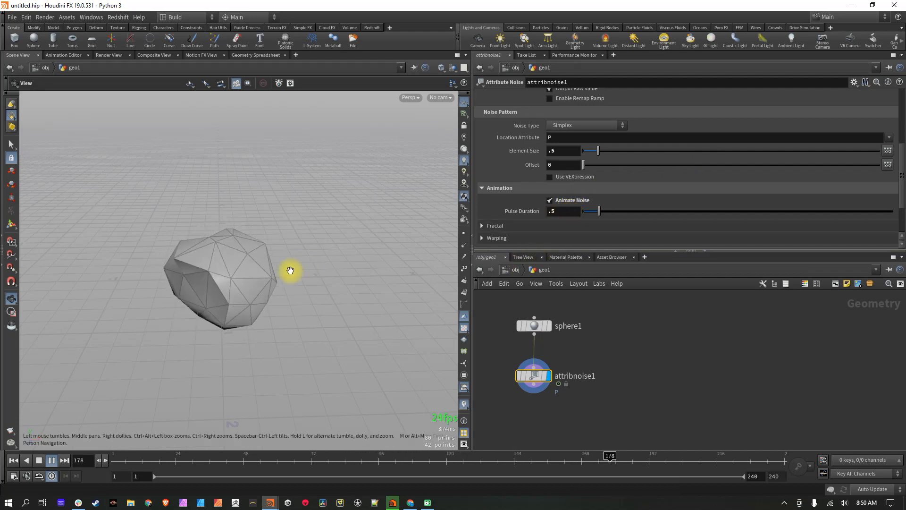
click(39, 460)
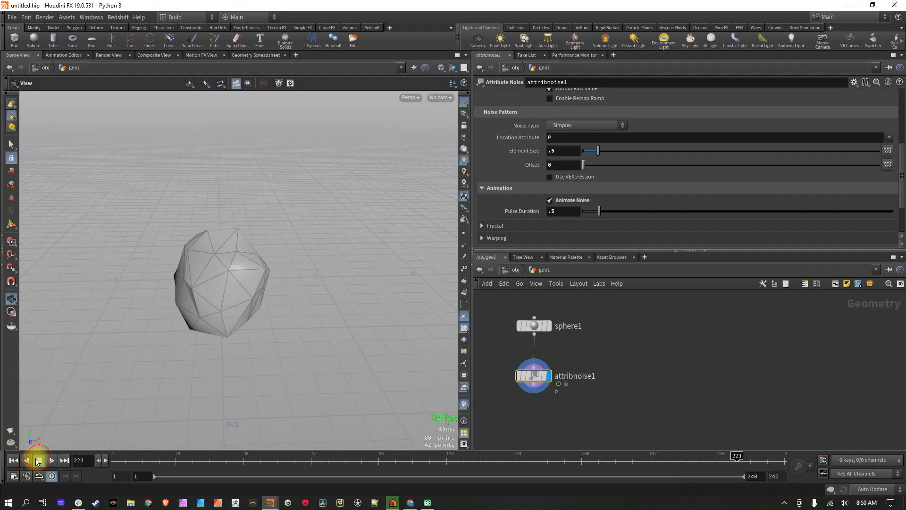
click(13, 461)
Add a Grid node beside the sphere branch and display it in the viewport.
drag(232, 302, 178, 304)
middle_drag(268, 300, 211, 282)
right_drag(229, 276, 148, 283)
middle_drag(233, 277, 146, 257)
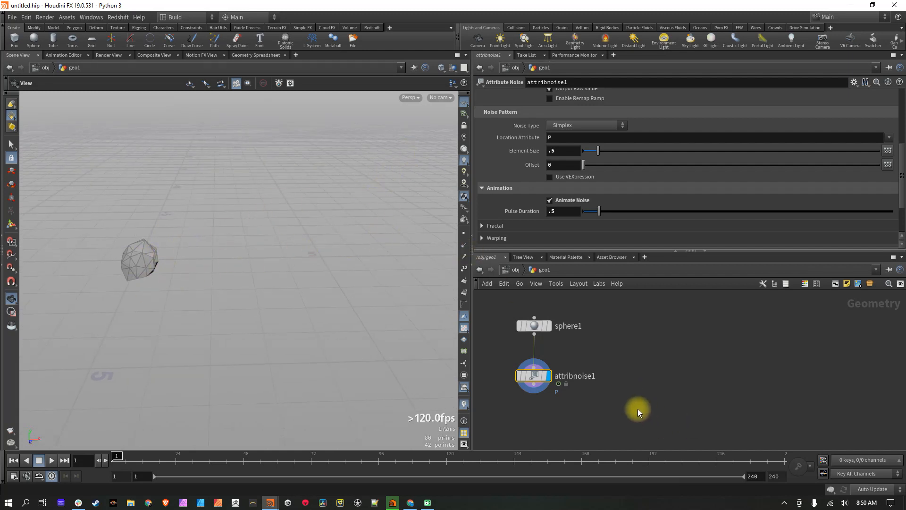
right_drag(248, 259, 166, 284)
mouse_move(227, 292)
mouse_down()
mouse_move(222, 268)
mouse_move(224, 290)
mouse_up()
middle_drag(639, 415, 636, 367)
key(Tab)
text(grid)
key(Return)
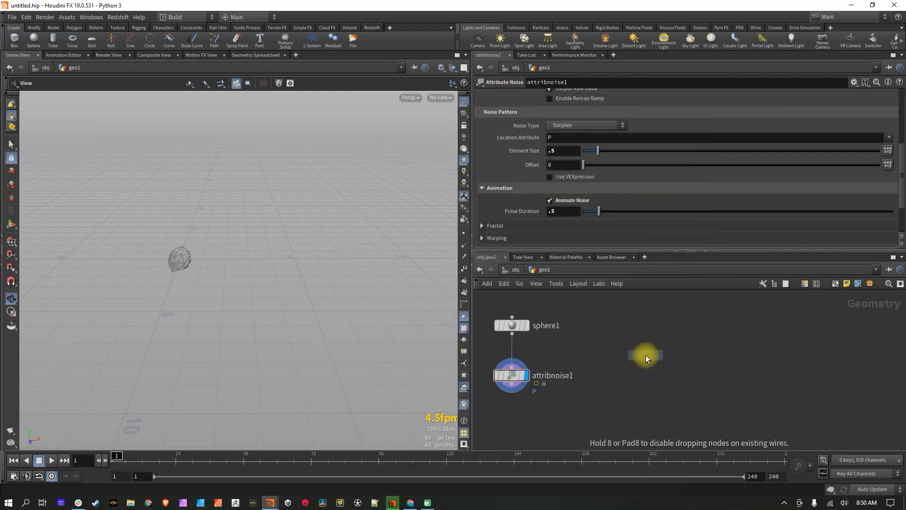
click(673, 327)
mouse_move(697, 305)
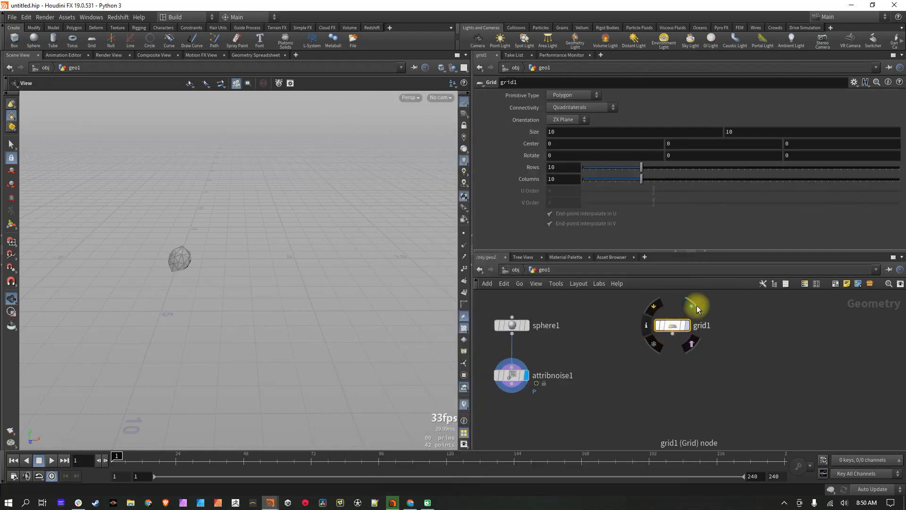
click(690, 322)
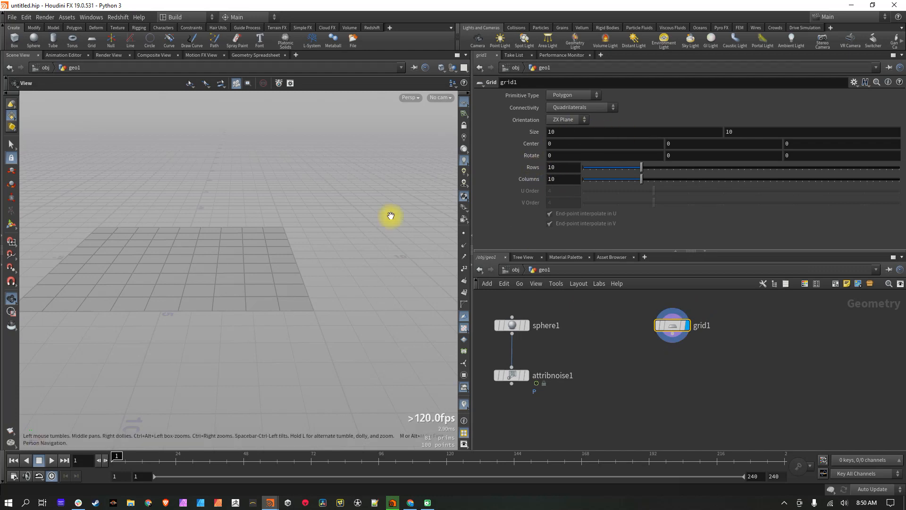
Set the grid's first size value to 100, leaving its second dimension as it is.
right_drag(296, 288, 135, 326)
middle_drag(264, 310, 85, 329)
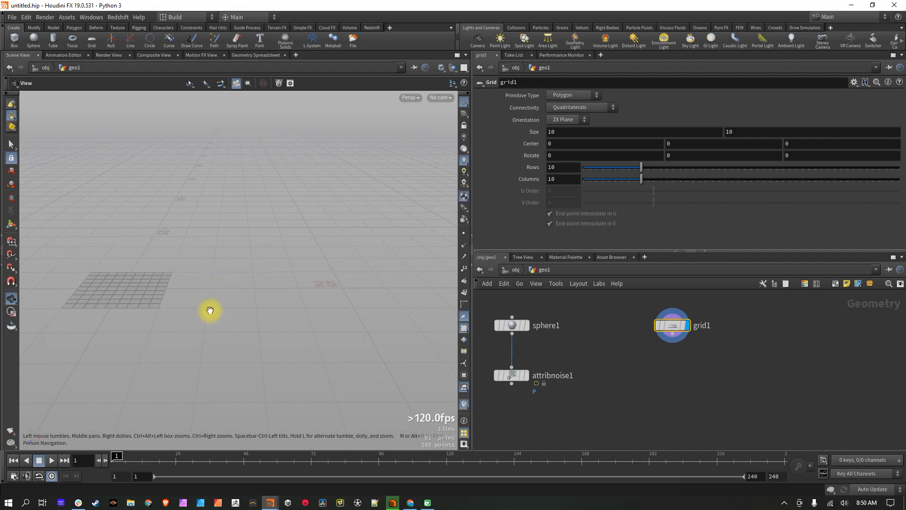
drag(188, 342, 184, 324)
click(577, 133)
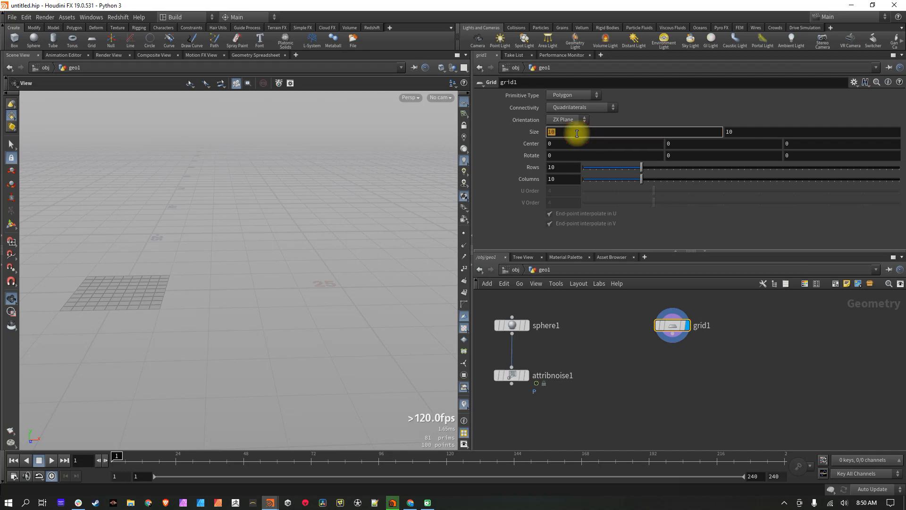
text(0)
key(Return)
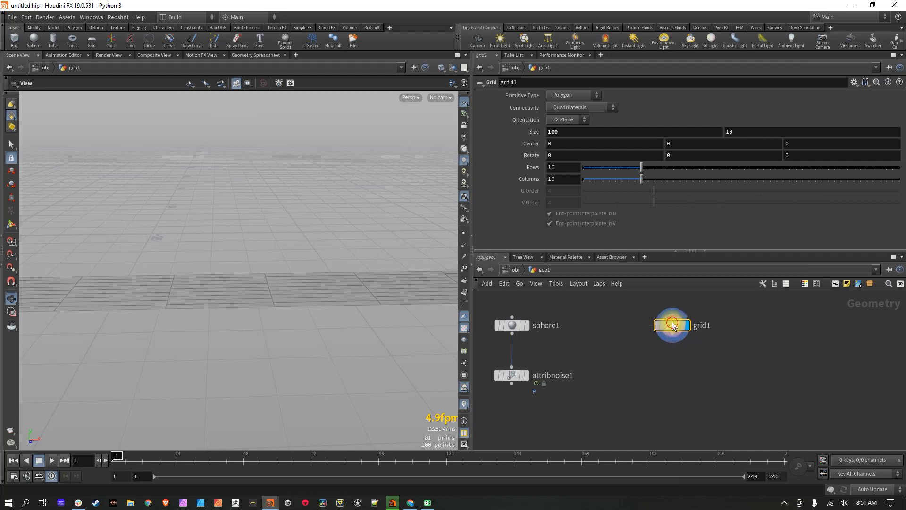
Add a Transform node below the grid, connected to its output, align it under the grid and display it.
key(Tab)
text(trans)
key(Return)
click(647, 365)
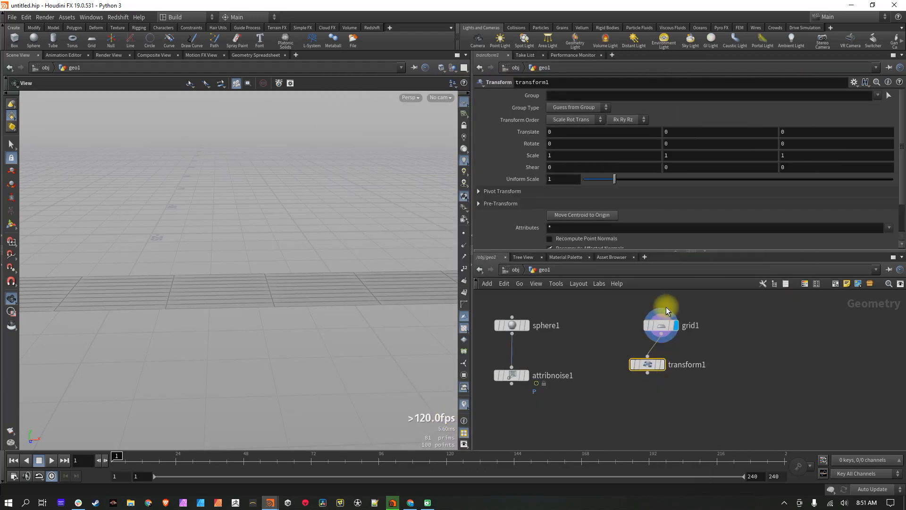
click(660, 325)
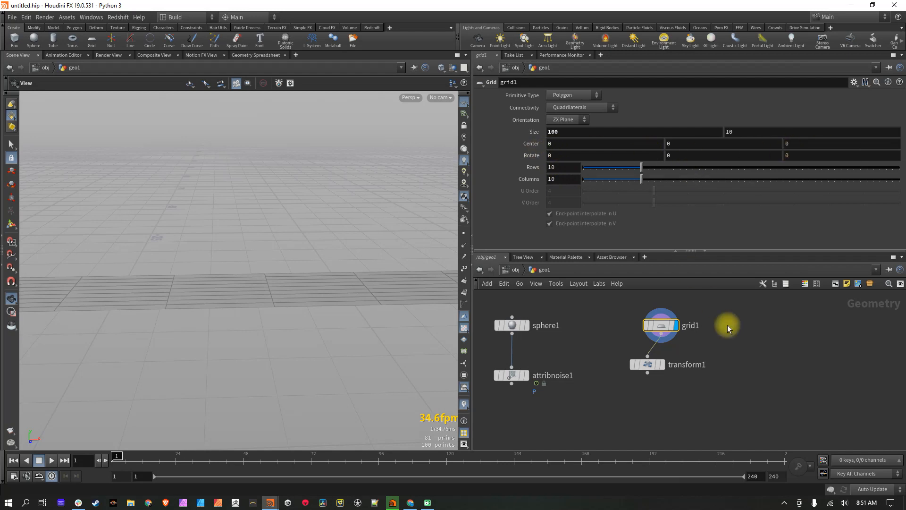
drag(652, 364, 666, 361)
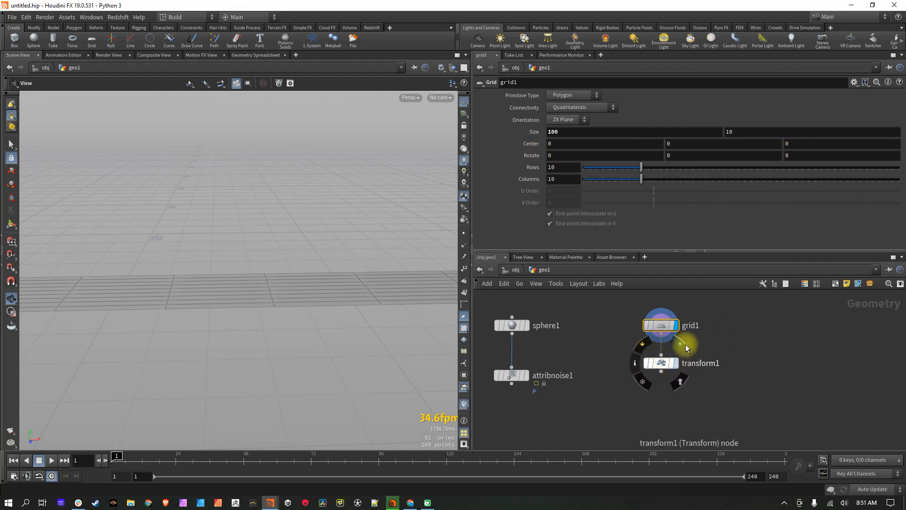
click(663, 363)
Set the X translation of the grid's Transform node to 50.
click(555, 142)
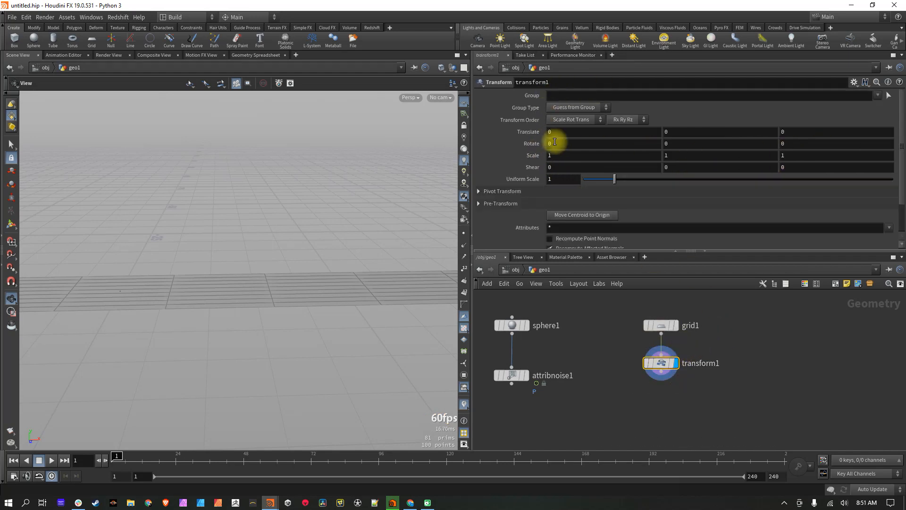
double_click(558, 131)
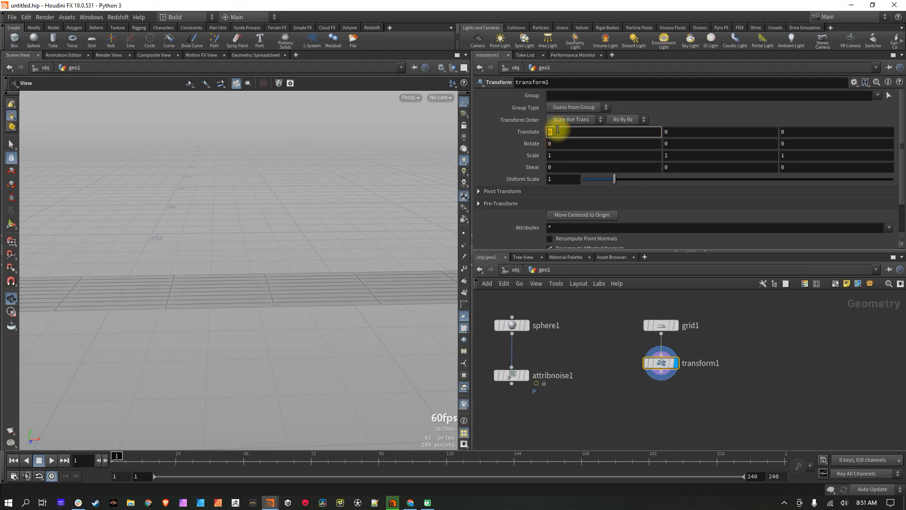
text(50)
key(Return)
mouse_move(660, 361)
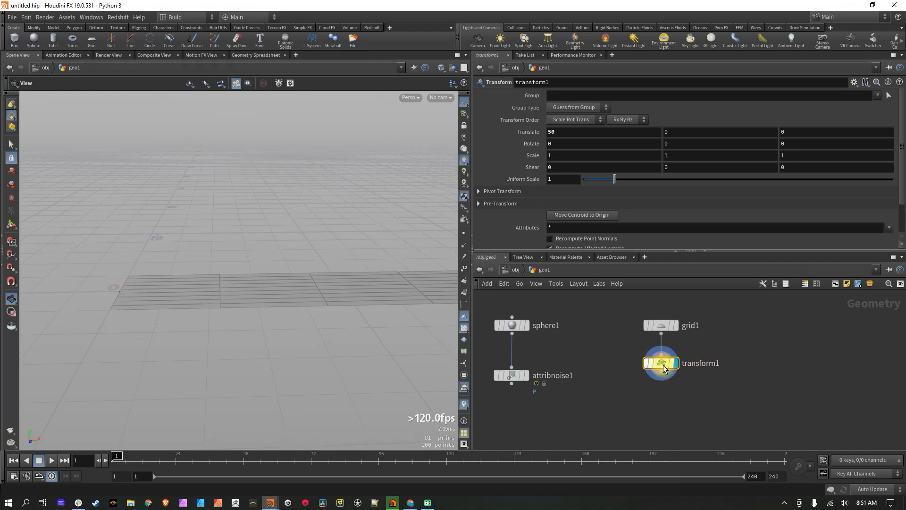
right_drag(192, 292, 10, 321)
right_drag(193, 298, 488, 288)
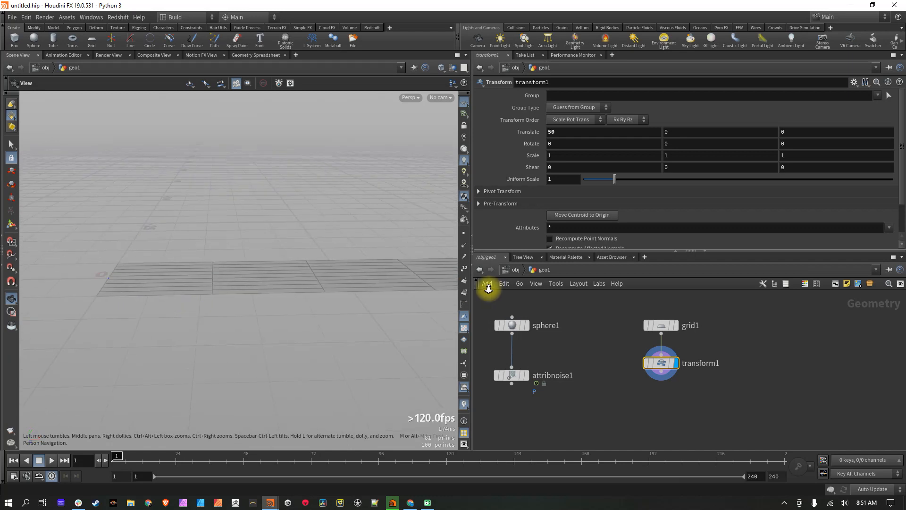
middle_drag(239, 287, 159, 301)
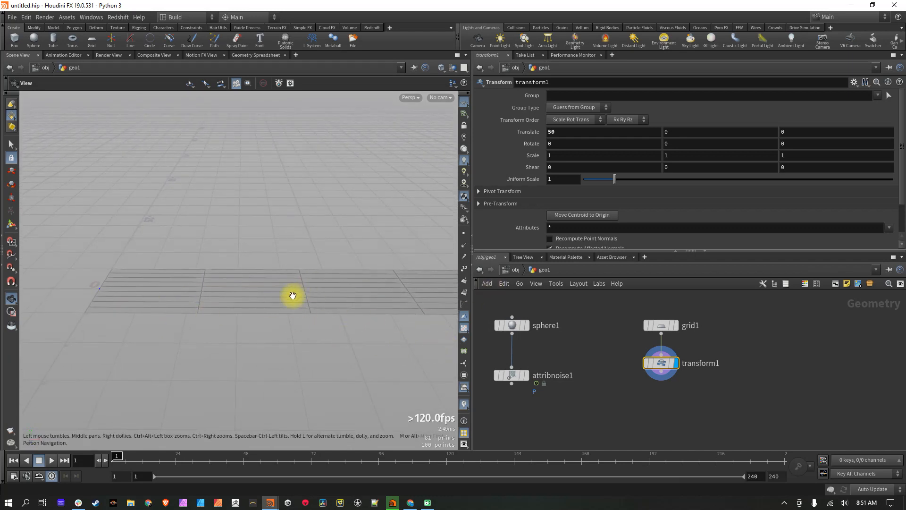
Add a second Transform node below the Attribute Noise node, wire the noise output into it and display it.
middle_drag(585, 397, 644, 380)
key(Tab)
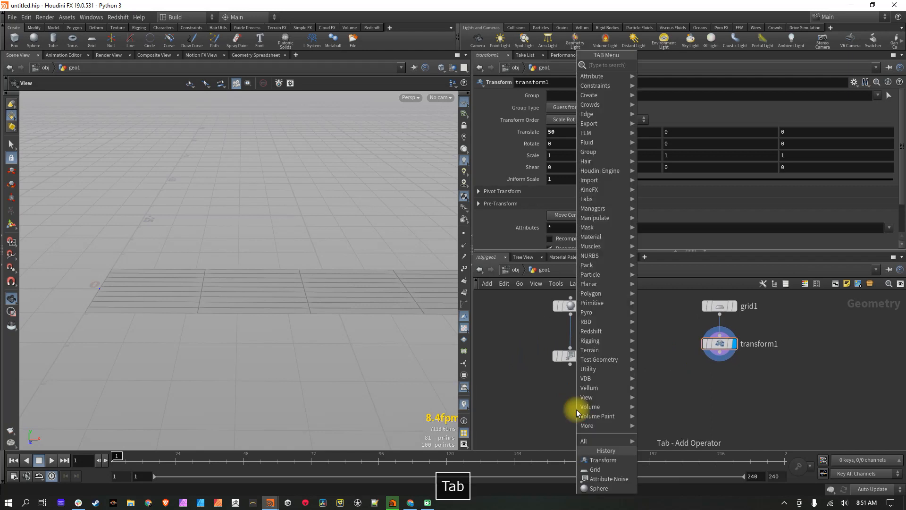
text(trans)
key(Return)
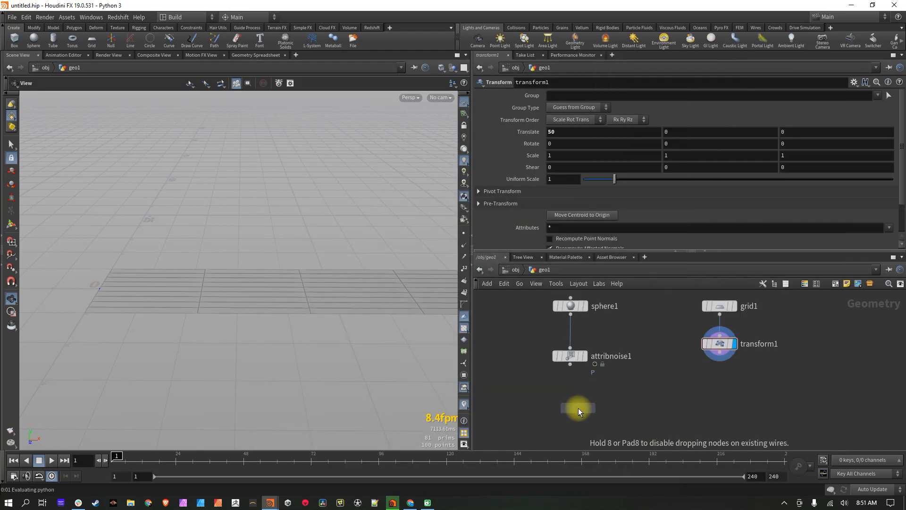
click(579, 399)
drag(571, 365, 571, 399)
click(597, 380)
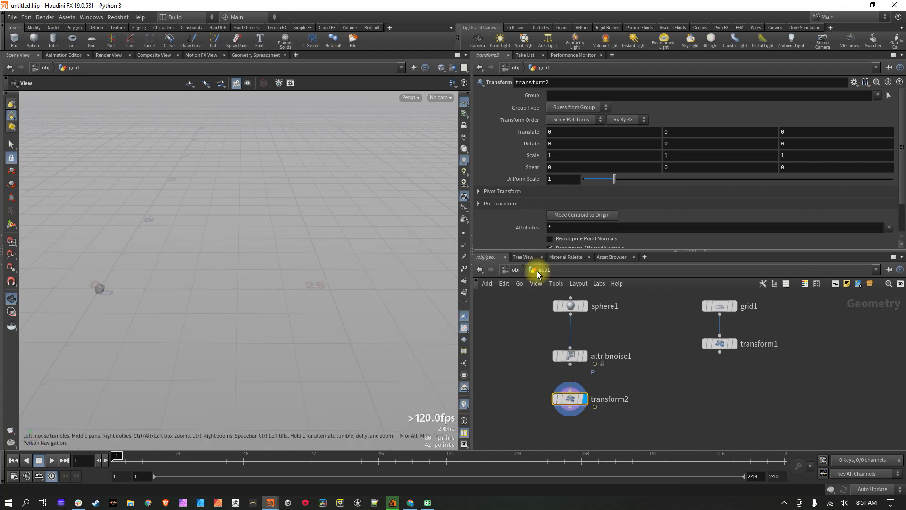
Raise the noisy sphere by setting its Transform node's Y translation to 5.
click(687, 132)
text(5)
key(Return)
drag(132, 283, 143, 268)
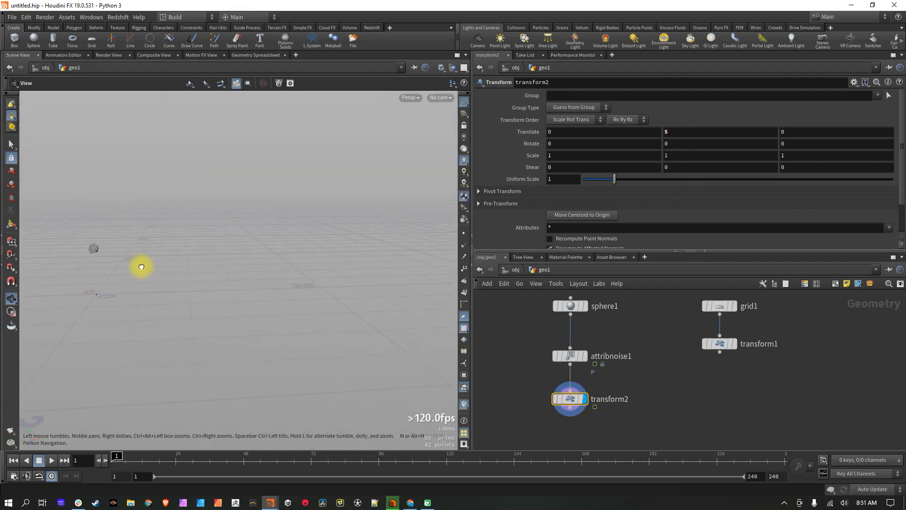
Add a Vellum Configure Fluid node below the sphere's Transform, connect the Transform to its first input and display it.
middle_drag(661, 413, 634, 406)
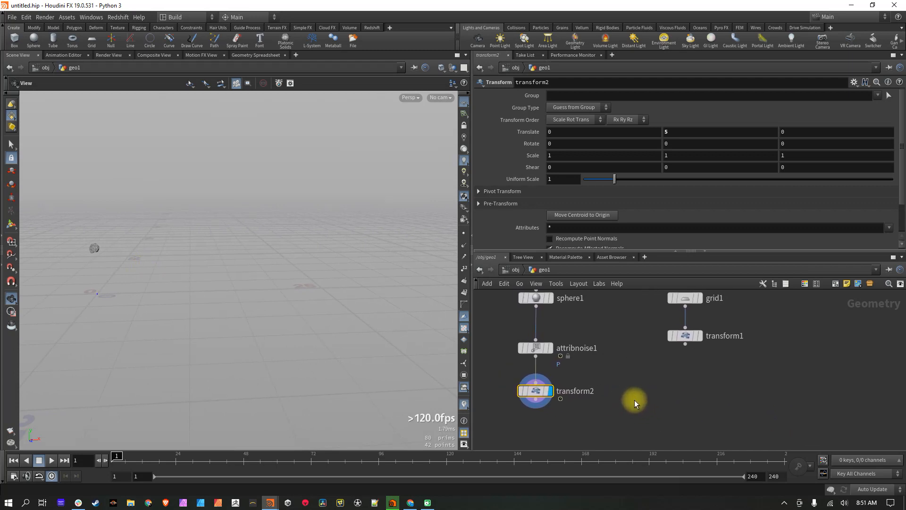
scroll(634, 402, down, 2)
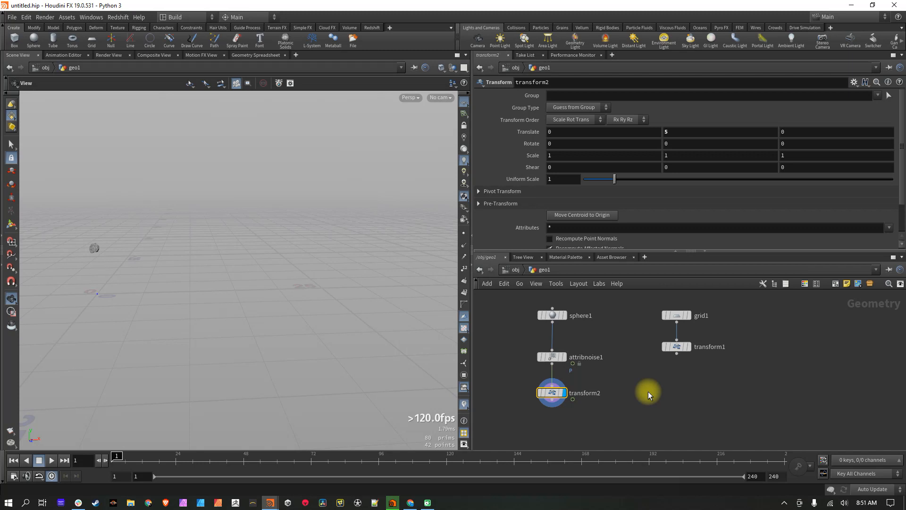
scroll(653, 386, down, 1)
middle_drag(623, 406, 628, 382)
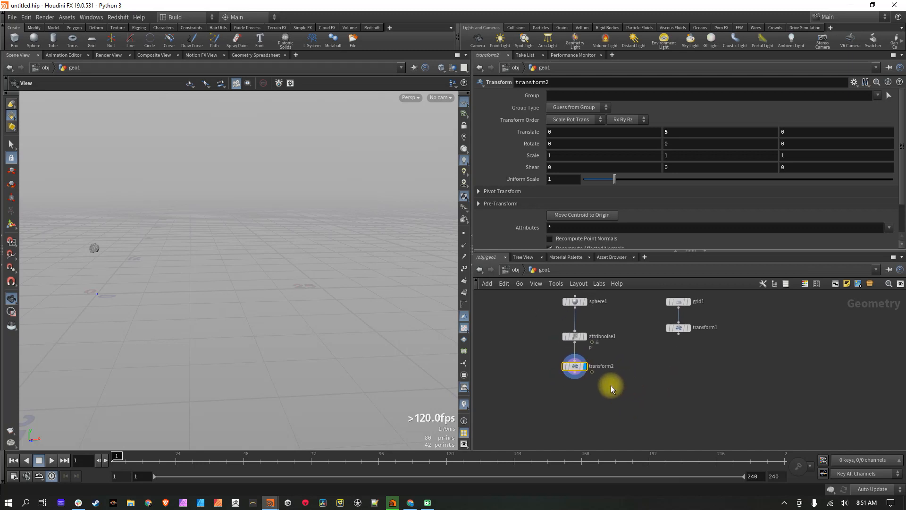
scroll(565, 392, up, 2)
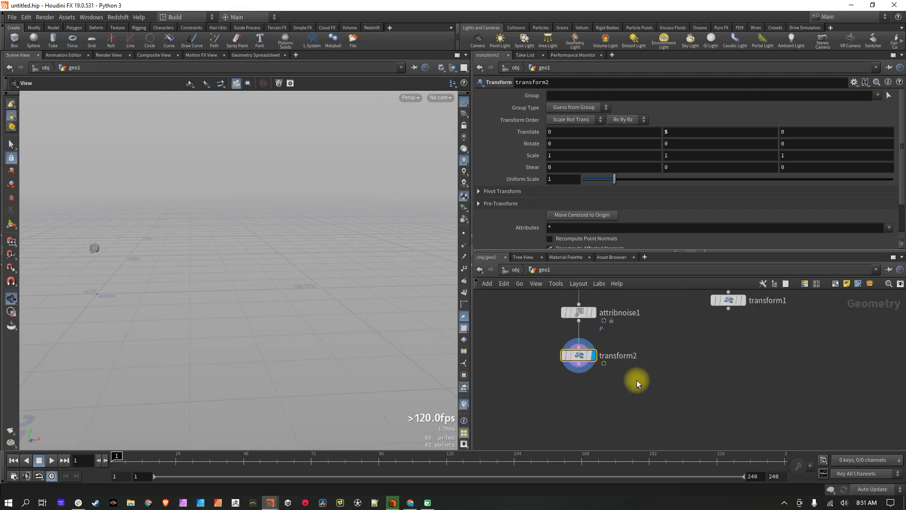
middle_drag(637, 380, 623, 389)
key(Tab)
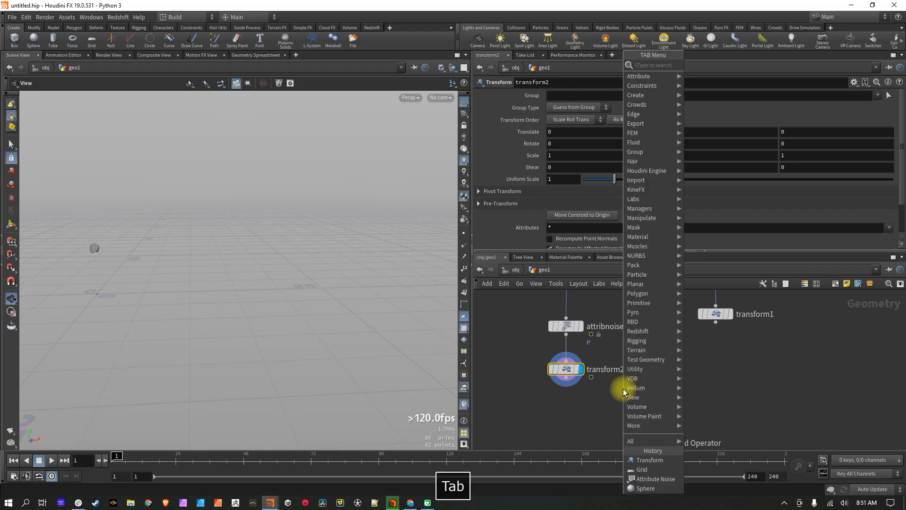
text(vellum)
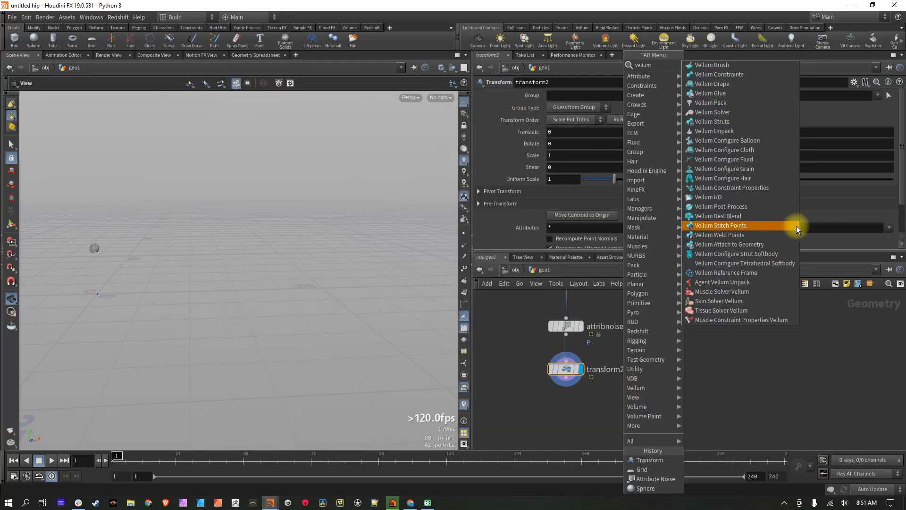
click(750, 163)
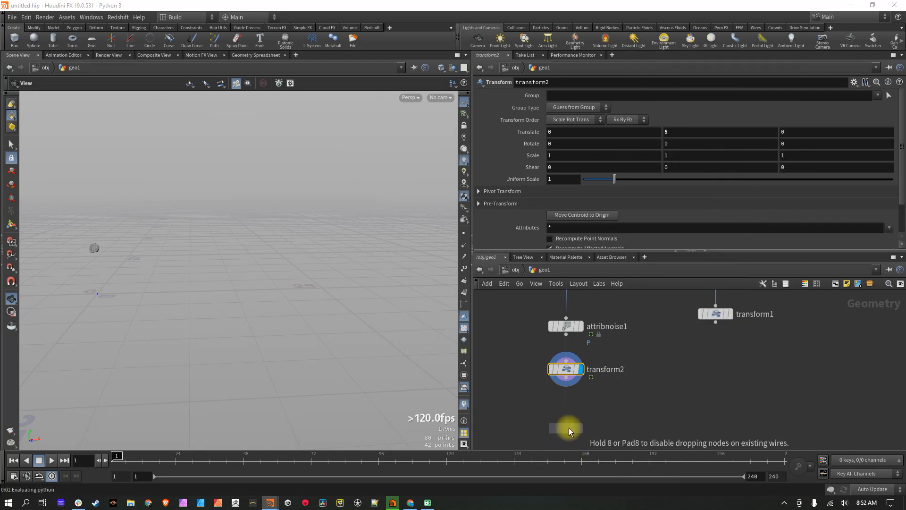
click(571, 428)
drag(566, 378, 574, 434)
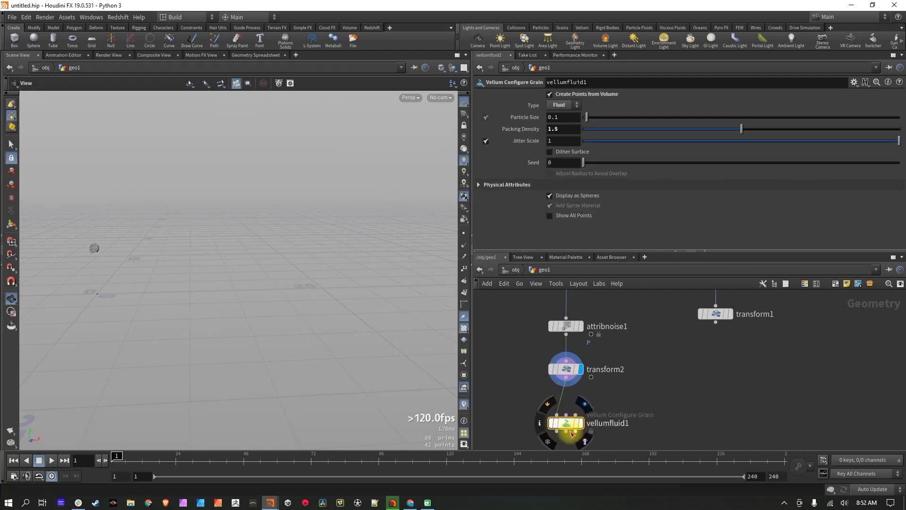
click(587, 401)
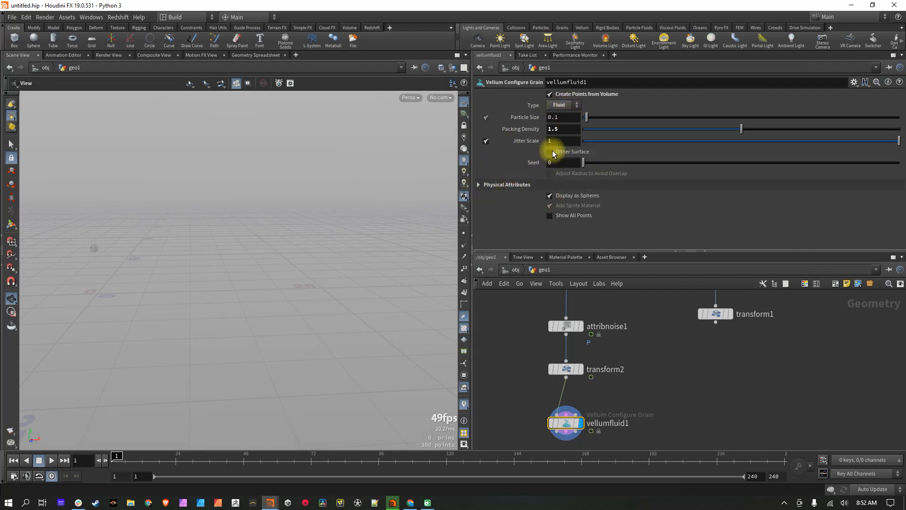
Enable Viscosity and Surface Tension in the Vellum fluid's physical attributes and set them to 500 and 50.
click(479, 185)
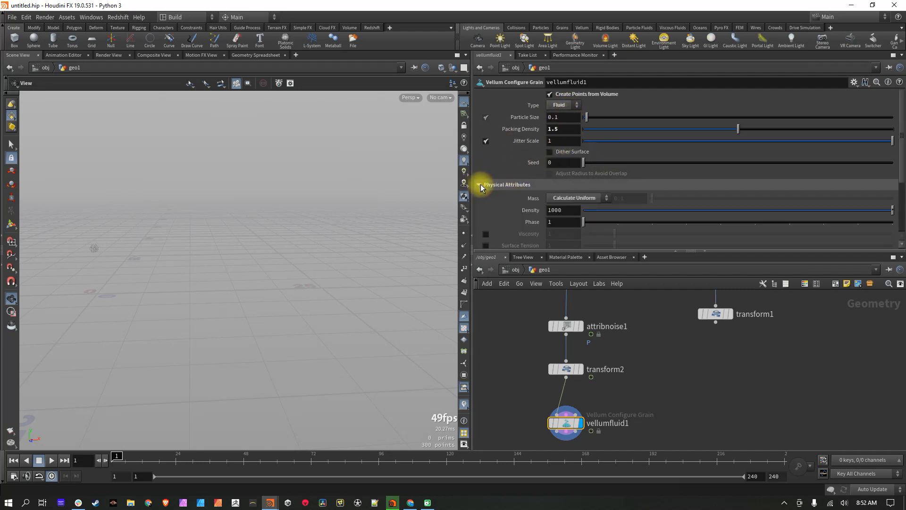
scroll(516, 211, down, 1)
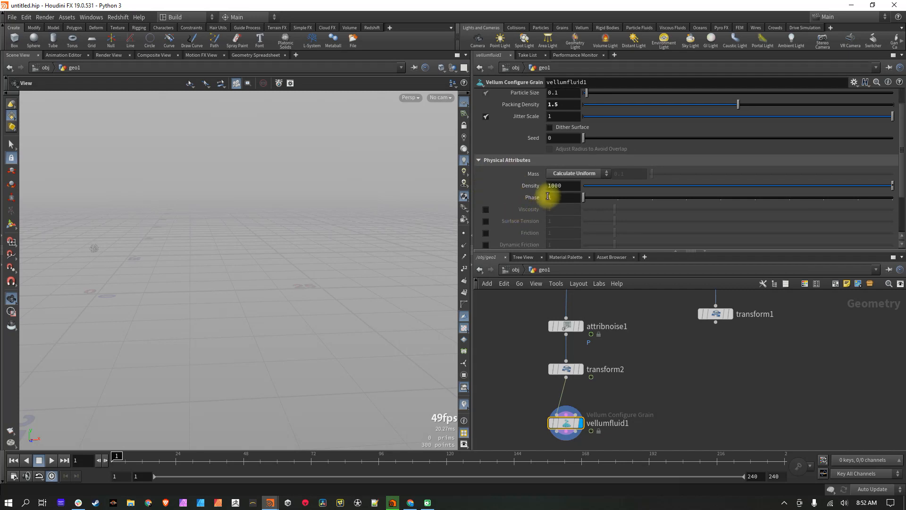
scroll(538, 196, down, 1)
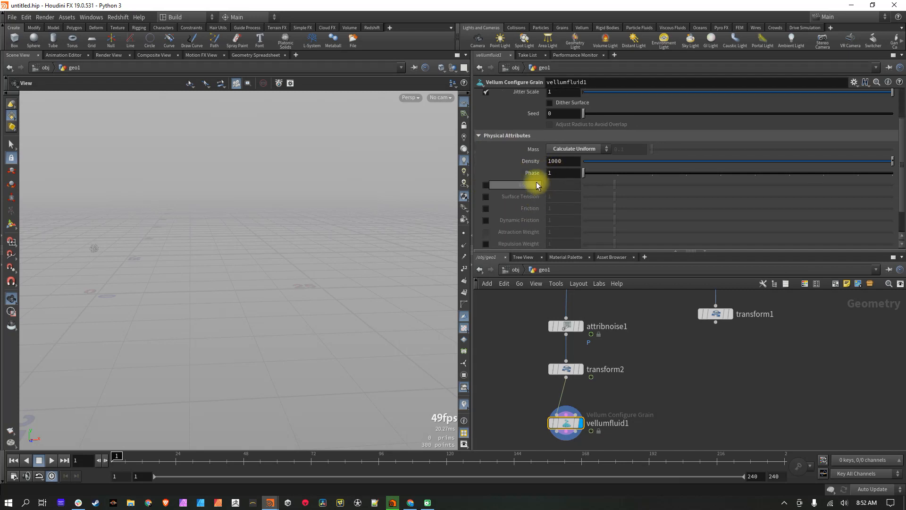
click(486, 185)
click(485, 196)
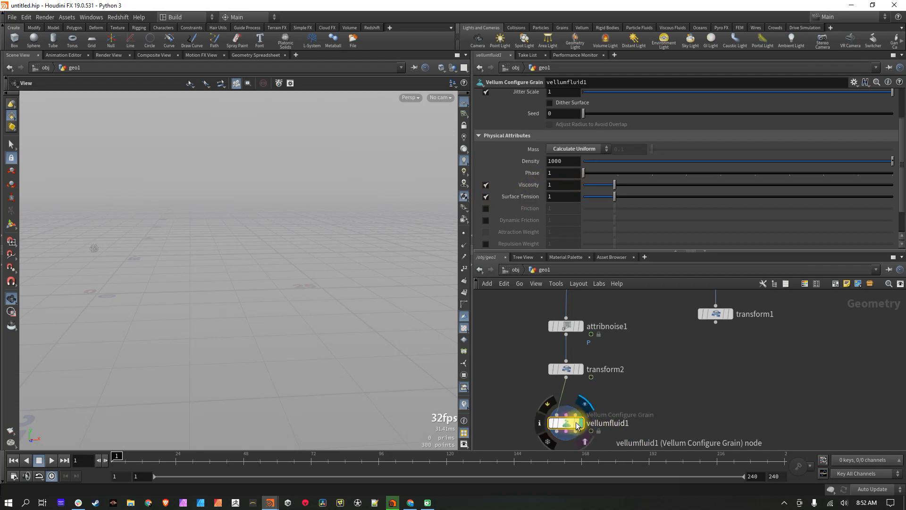
scroll(506, 169, up, 4)
scroll(505, 174, down, 4)
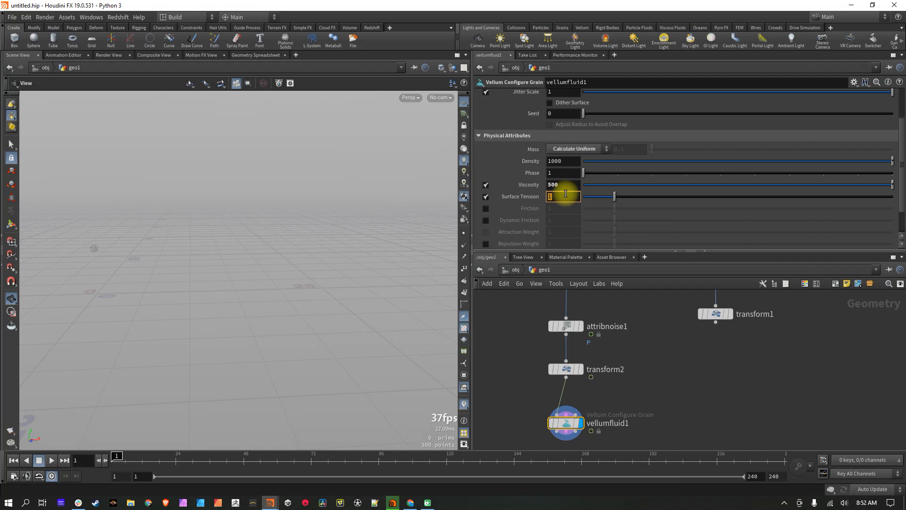
key(Return)
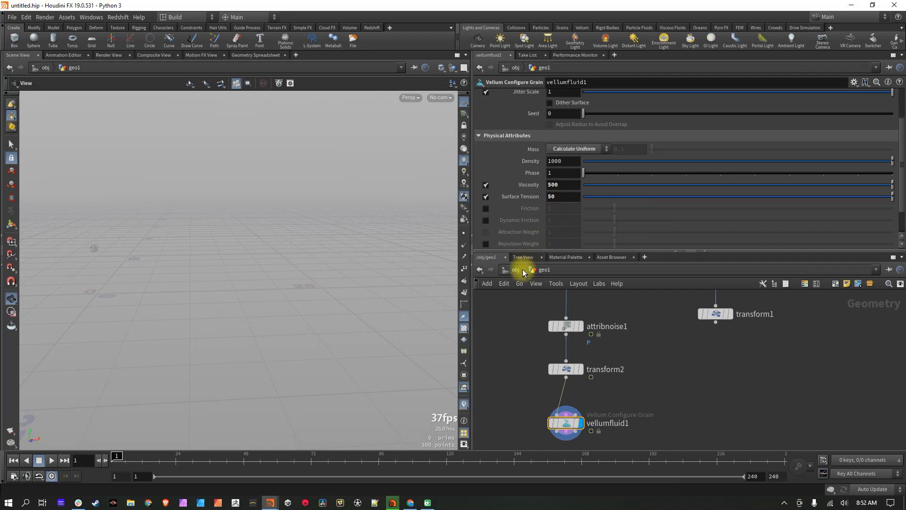
Examine the Vellum fluid particles generated from the sphere up close and from several angles in the viewport.
middle_drag(643, 398, 626, 386)
scroll(646, 391, down, 3)
drag(558, 405, 559, 394)
right_drag(97, 247, 419, 261)
middle_drag(103, 262, 254, 295)
right_drag(197, 290, 328, 287)
drag(232, 289, 279, 306)
right_drag(279, 305, 164, 315)
middle_drag(304, 320, 214, 286)
right_drag(222, 288, 174, 298)
drag(234, 297, 198, 279)
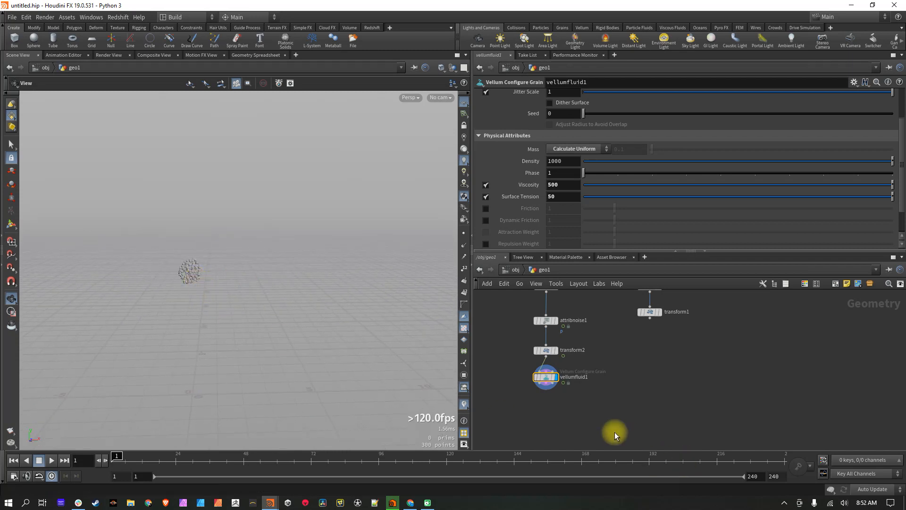
Add a Vellum Solver node in the empty space below the grid's Transform, beside the Vellum fluid node.
scroll(546, 396, up, 5)
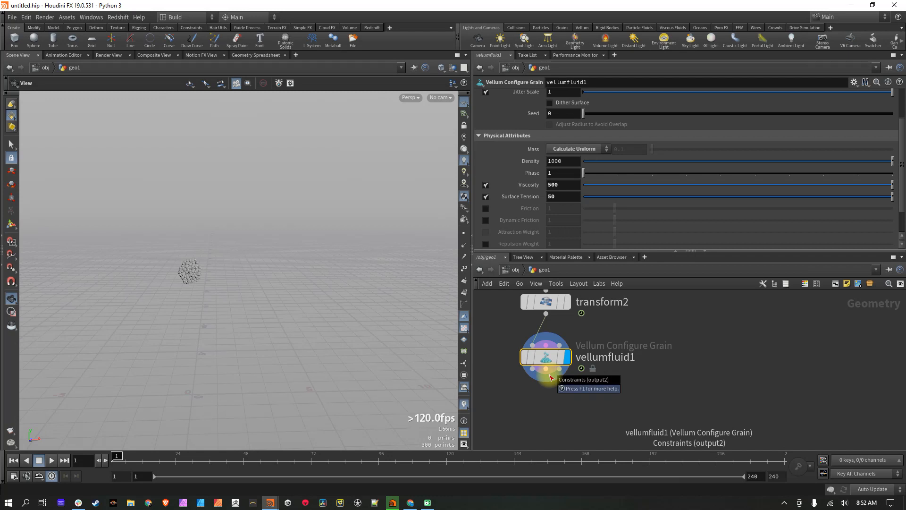
scroll(607, 411, down, 5)
middle_drag(718, 406, 644, 401)
click(609, 376)
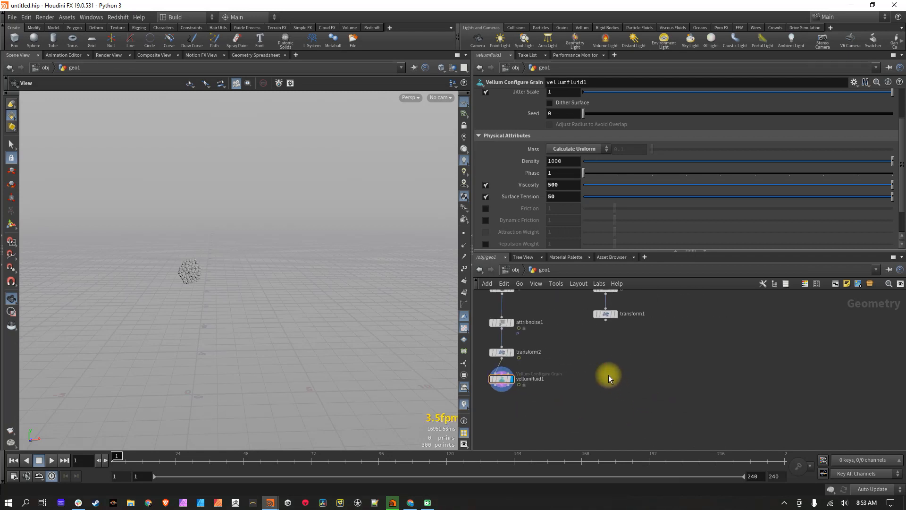
key(Tab)
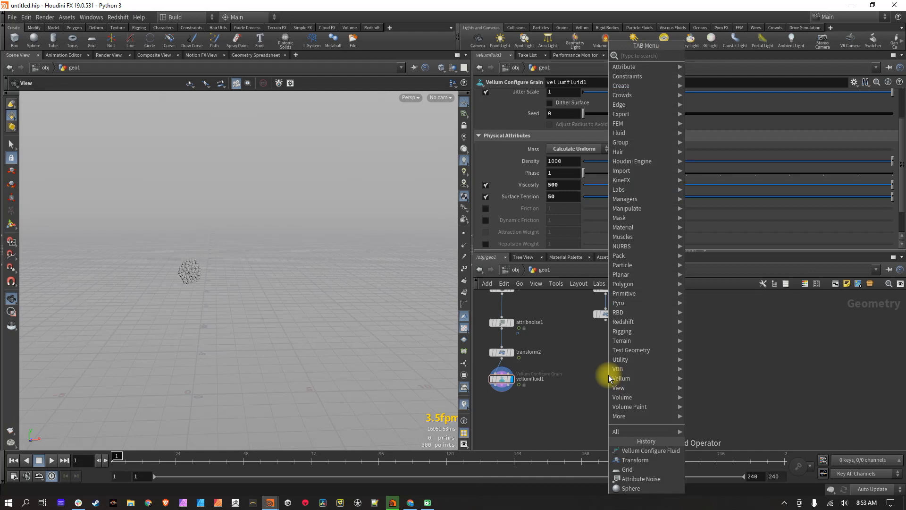
text(solver)
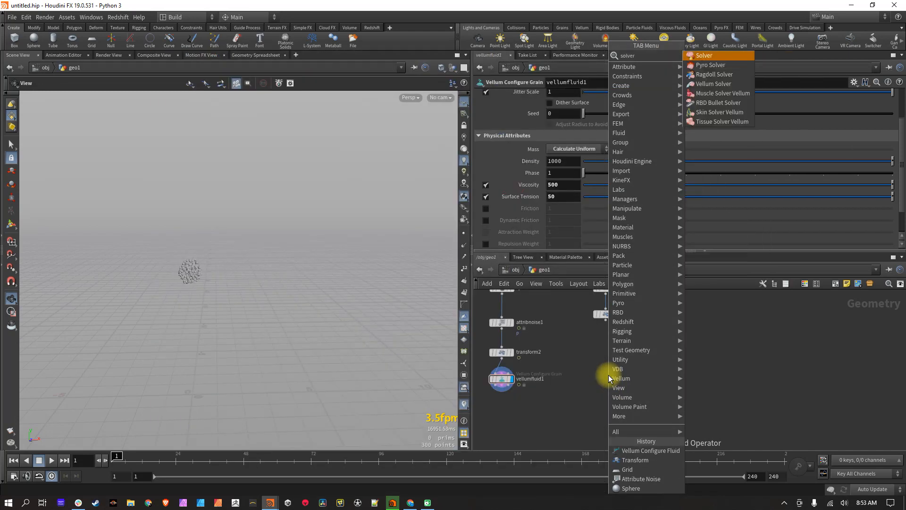
key(Down)
key(Down)
key(Down)
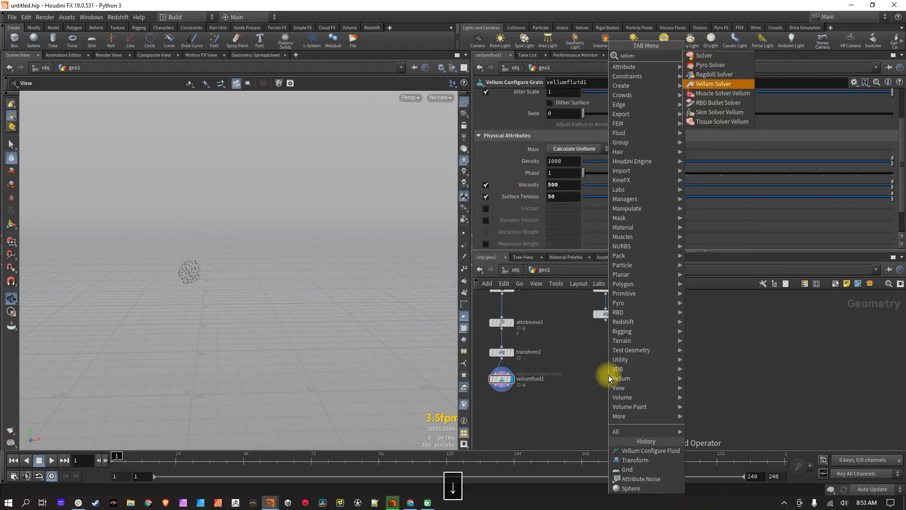
key(Return)
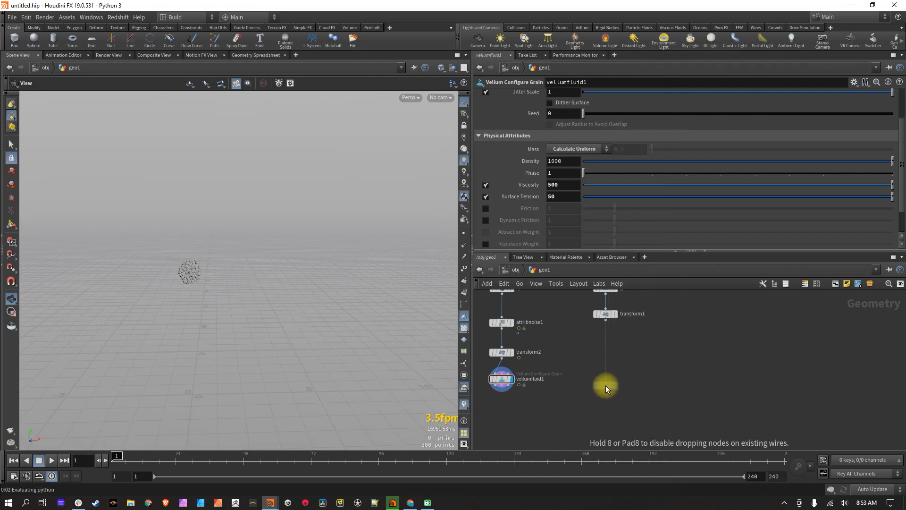
click(606, 385)
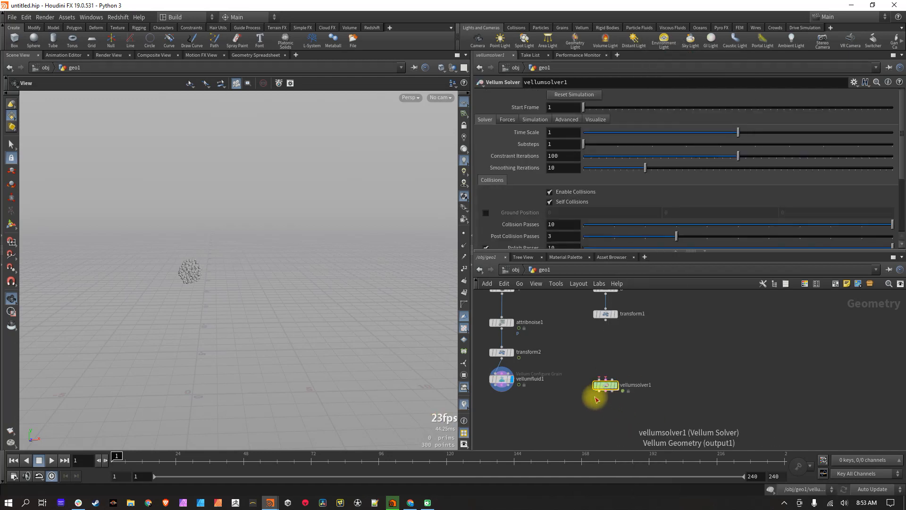
drag(605, 386, 593, 398)
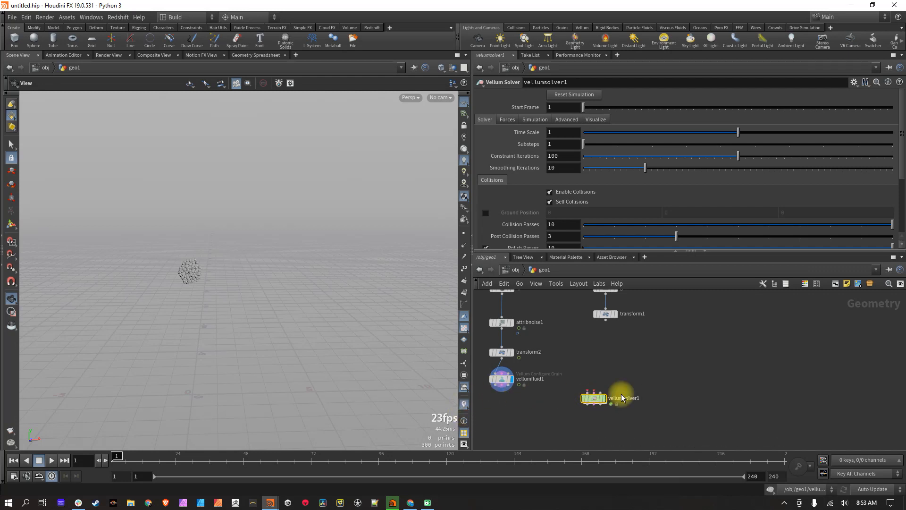
Add a Null node on the Vellum fluid node's first (geometry) output and rename it GEO.
scroll(554, 403, up, 2)
scroll(546, 409, down, 2)
middle_drag(528, 408, 580, 388)
scroll(581, 404, up, 2)
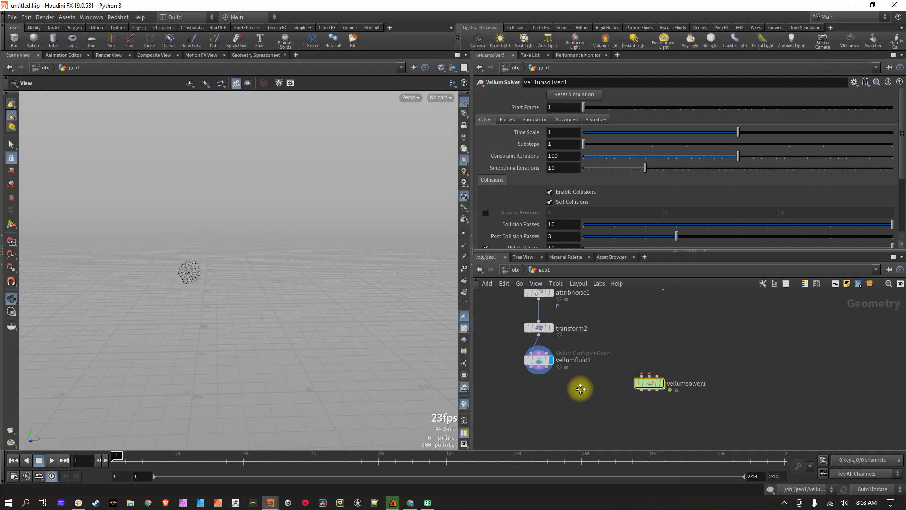
click(529, 369)
key(Tab)
text(nu)
key(Return)
click(512, 399)
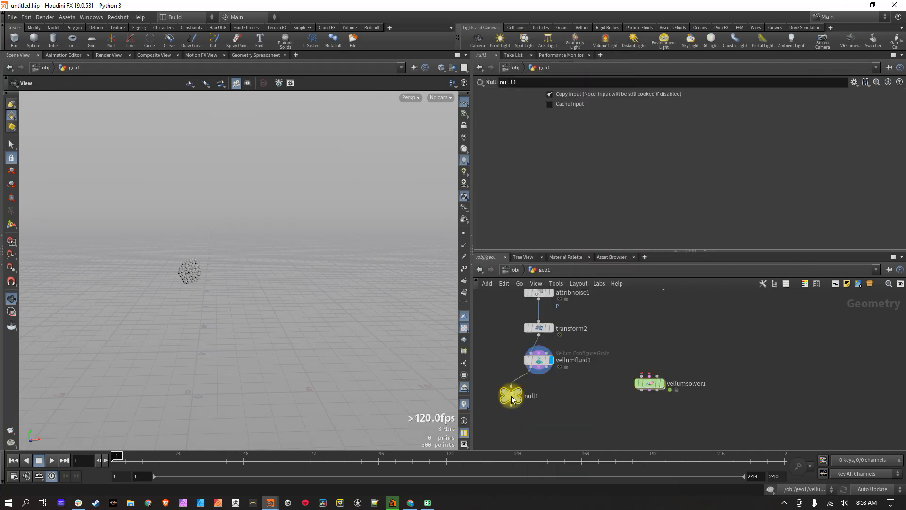
double_click(532, 396)
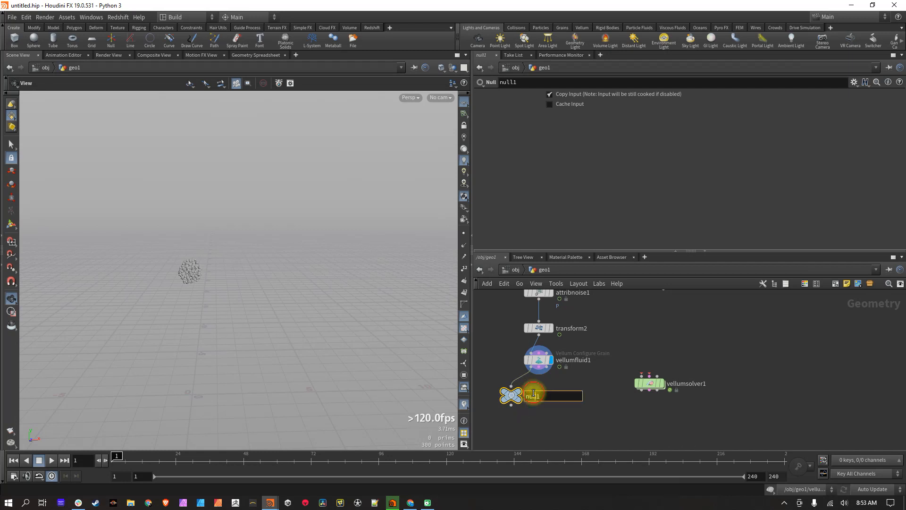
click(532, 395)
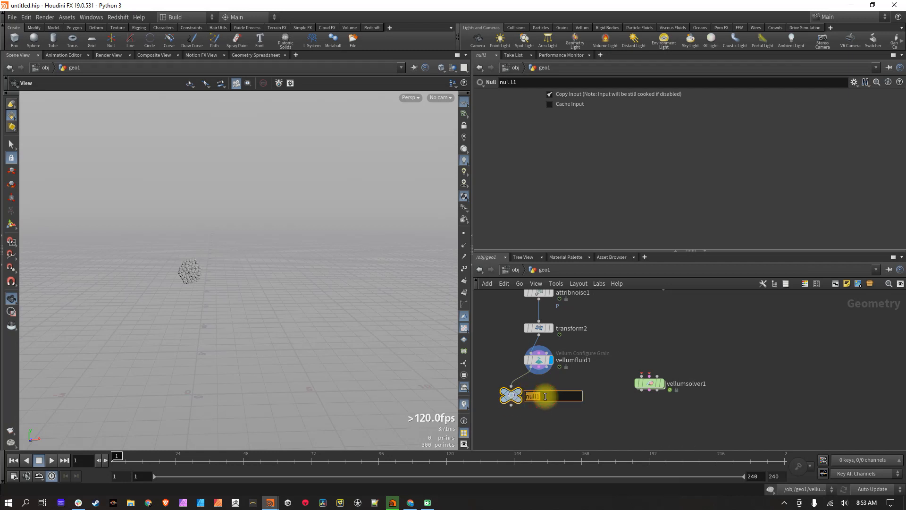
text(GEO)
key(Return)
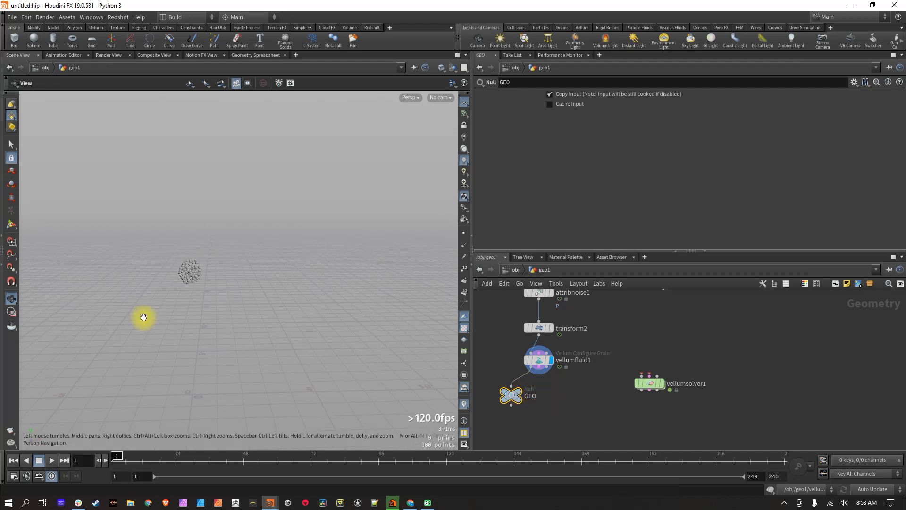
Add a second Null node on the Vellum fluid node's Constraints output and rename it CON.
click(539, 369)
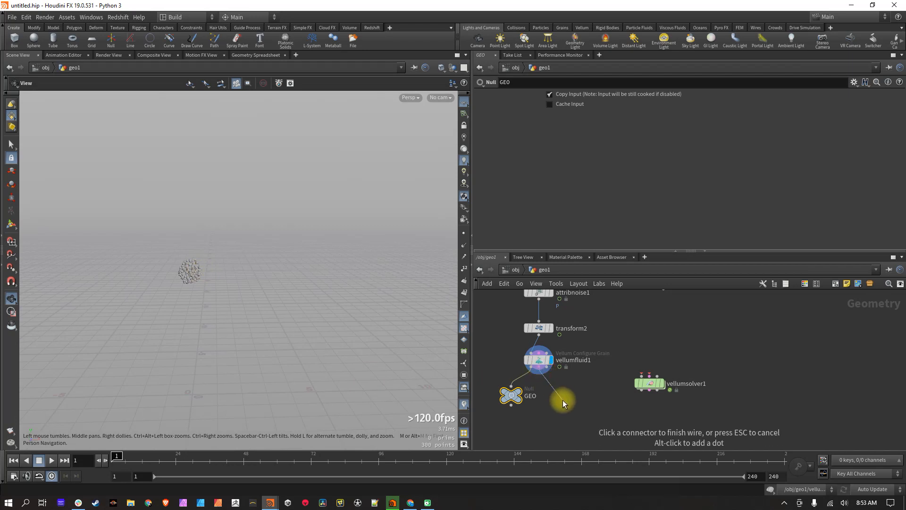
key(Tab)
key(Escape)
click(562, 400)
double_click(584, 401)
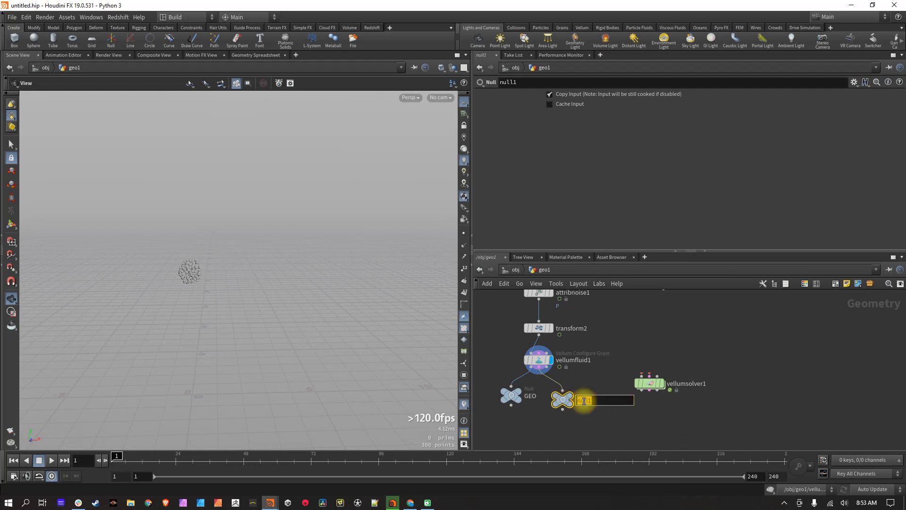
text(CON)
key(Return)
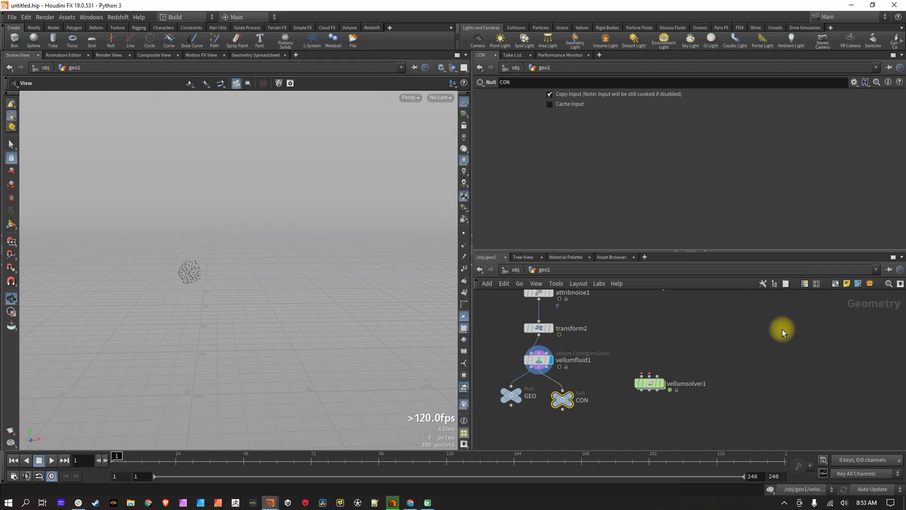
Connect the grid's Transform to the Vellum Solver's third input, Collision Geometry.
scroll(576, 380, up, 1)
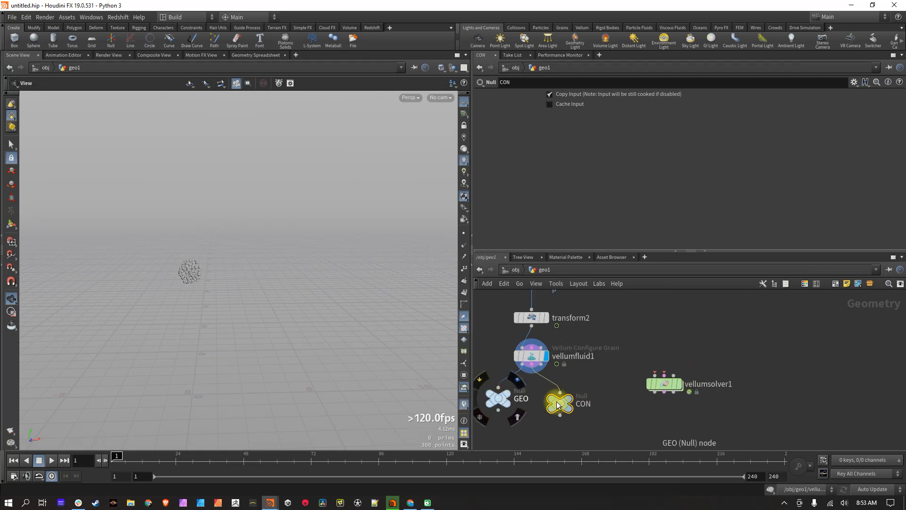
middle_drag(705, 332, 655, 375)
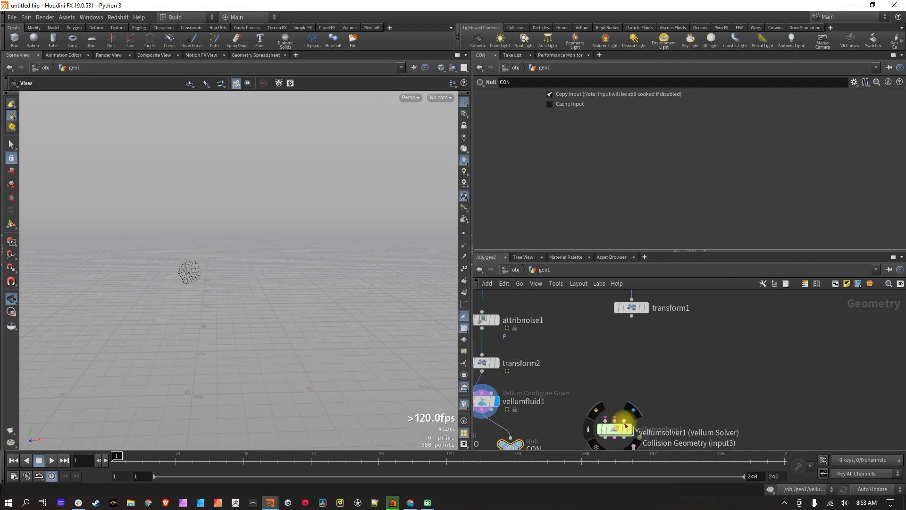
drag(632, 316, 624, 419)
middle_drag(678, 411, 673, 352)
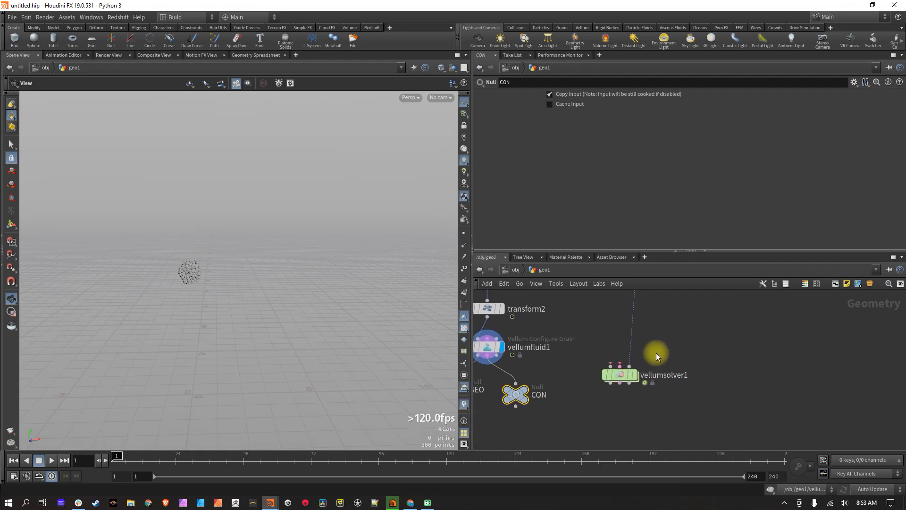
Enter the Vellum Solver's inner forces network and bring its FORCE and SOURCE outputs into close view.
click(623, 376)
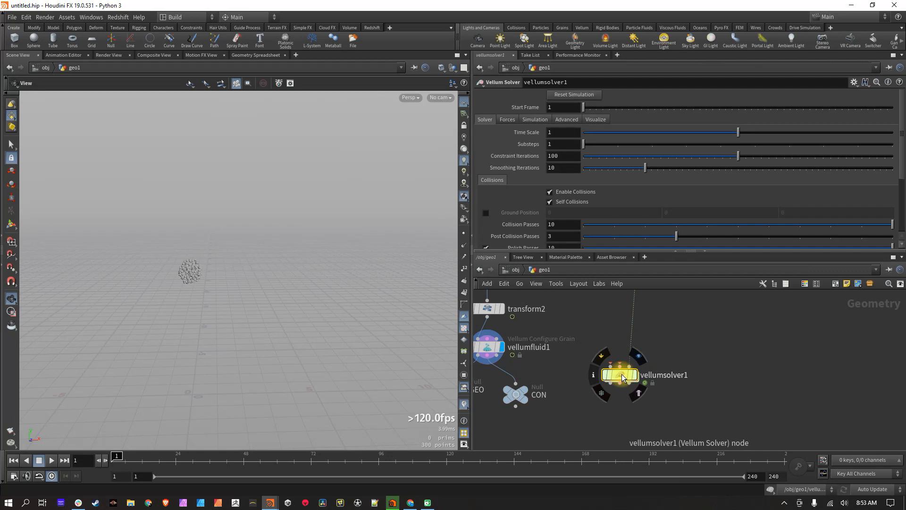
double_click(622, 374)
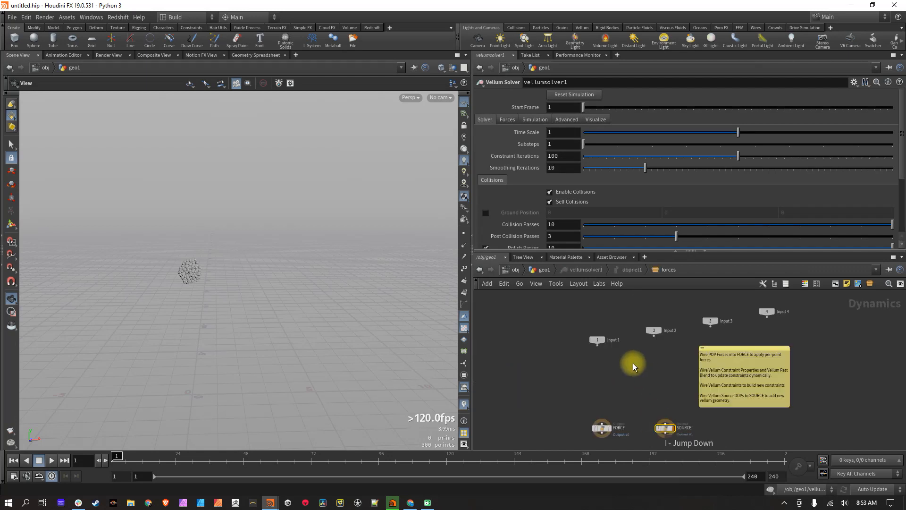
right_drag(275, 340, 156, 358)
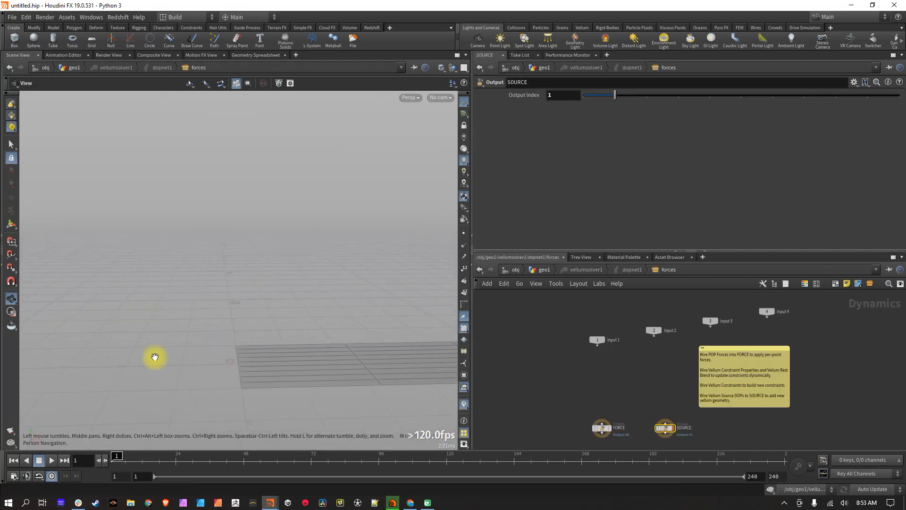
middle_drag(356, 330, 222, 328)
mouse_move(253, 324)
mouse_down()
mouse_move(233, 346)
mouse_move(258, 334)
mouse_up()
middle_drag(596, 390, 570, 344)
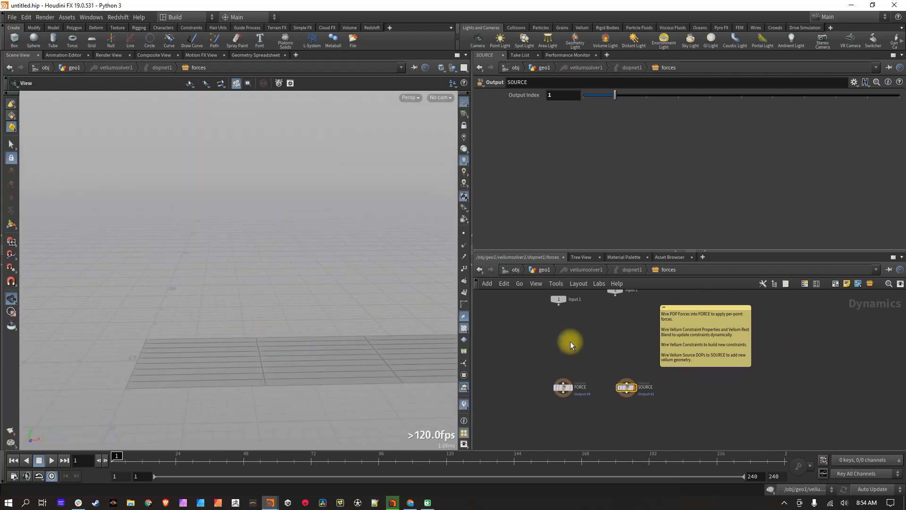
scroll(569, 343, up, 3)
middle_drag(637, 363, 623, 347)
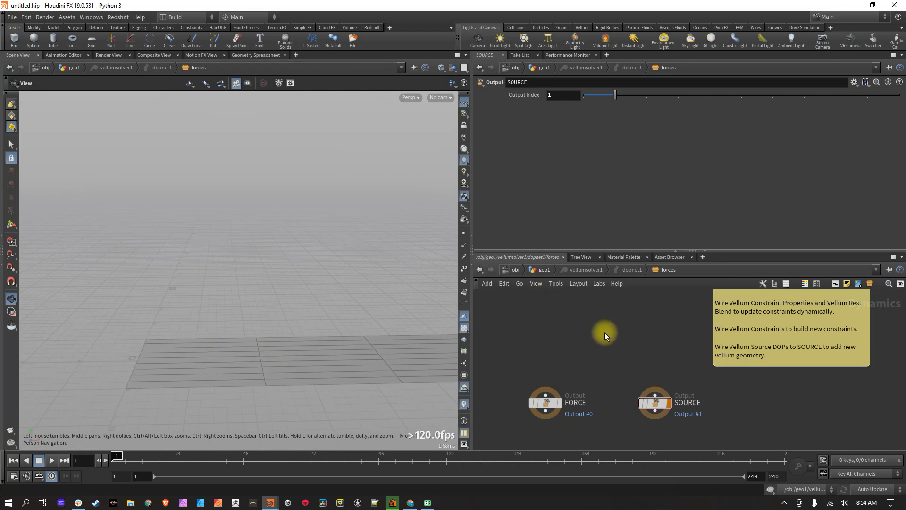
Add a Vellum Source node above the SOURCE output and connect it to that output.
key(Tab)
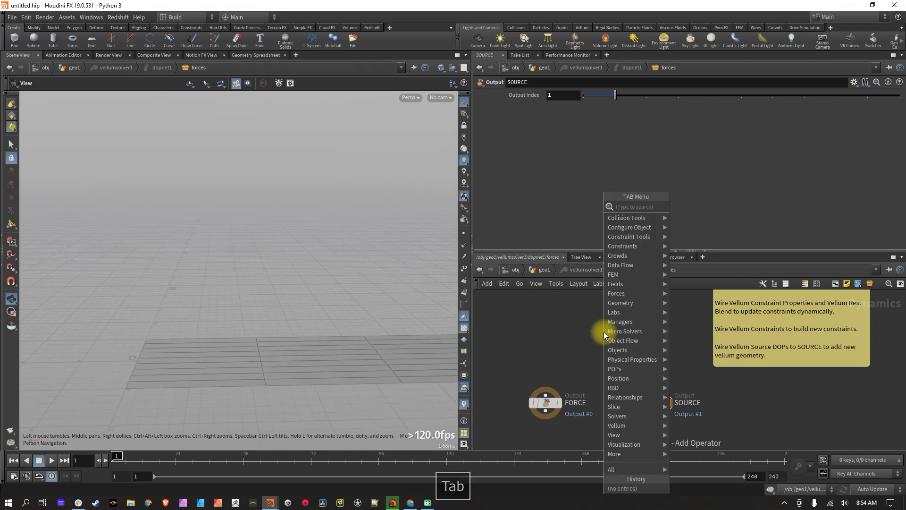
text(soul)
key(BackSpace)
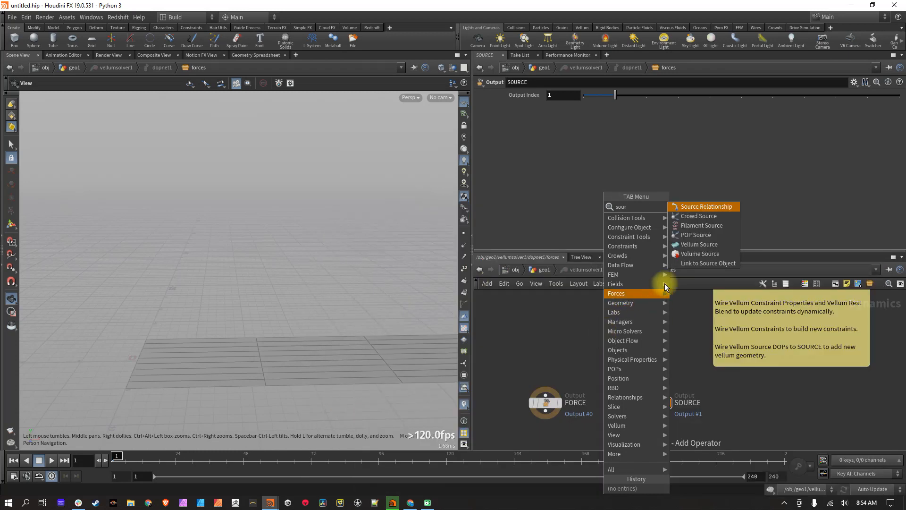
click(694, 244)
click(654, 336)
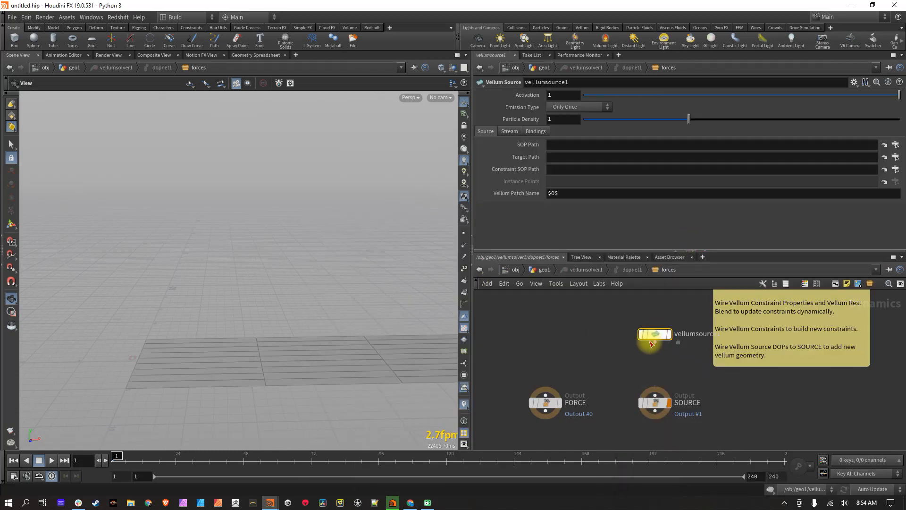
drag(656, 342, 655, 395)
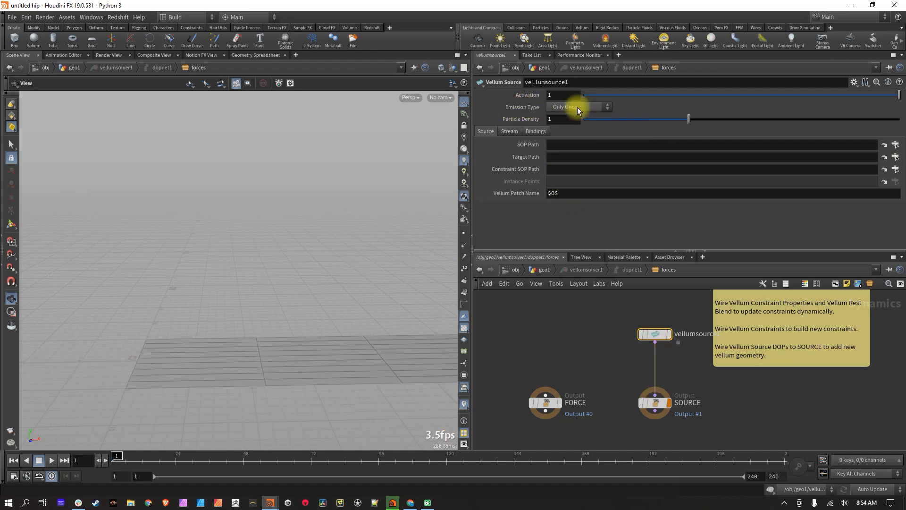
Set the Vellum Source's Emission Type to Each Substep and its SOP Path to /obj/geo1/GEO.
click(603, 108)
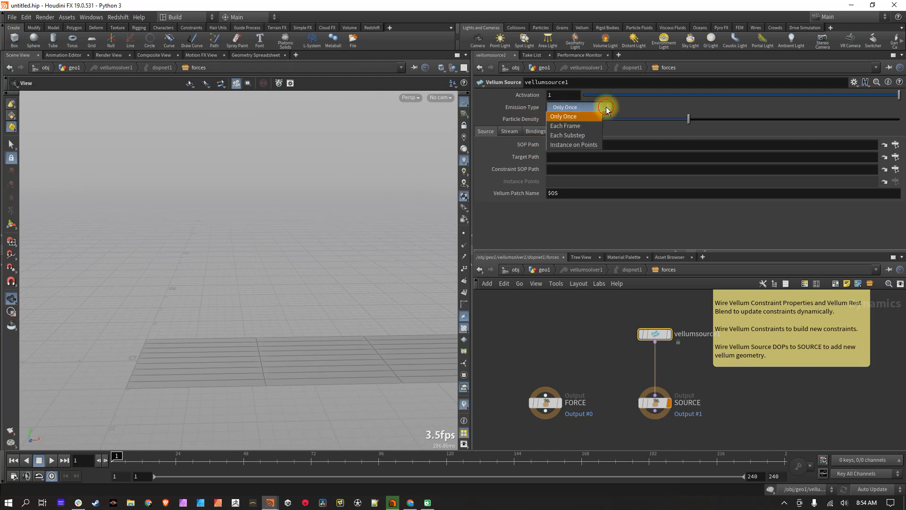
click(571, 135)
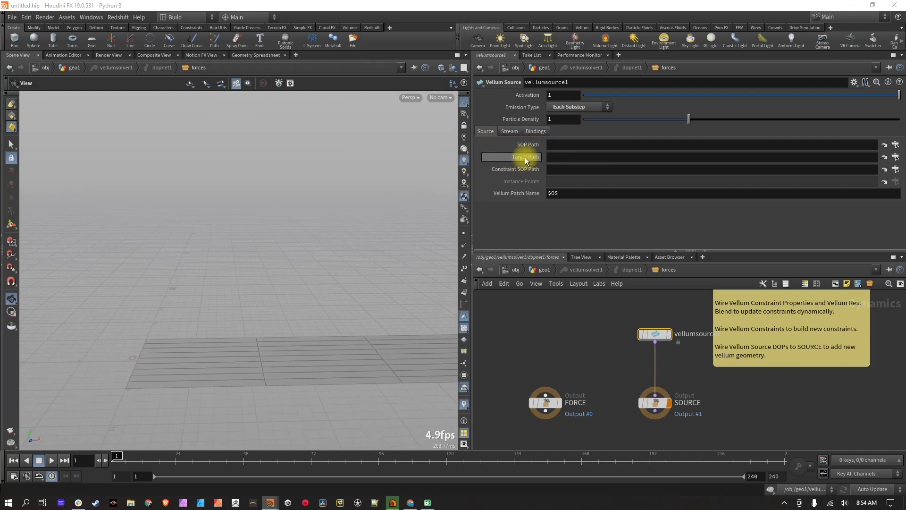
click(896, 145)
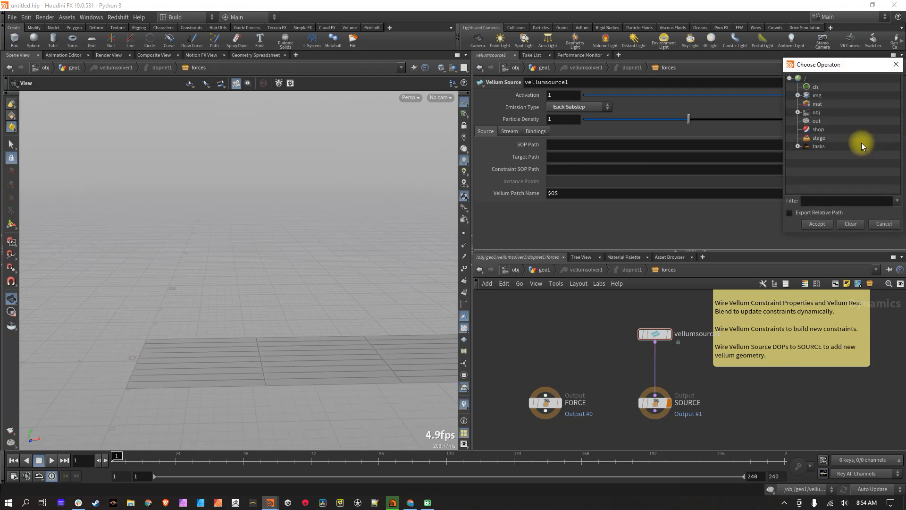
click(807, 120)
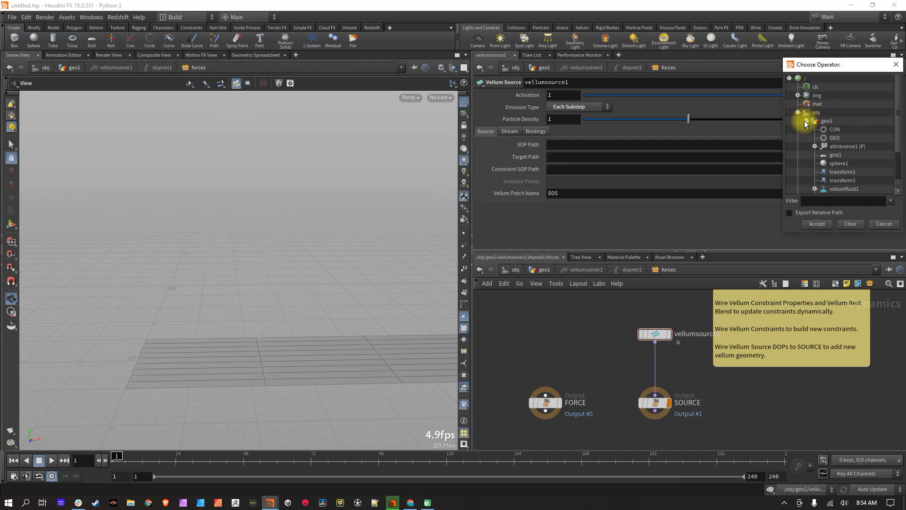
click(835, 137)
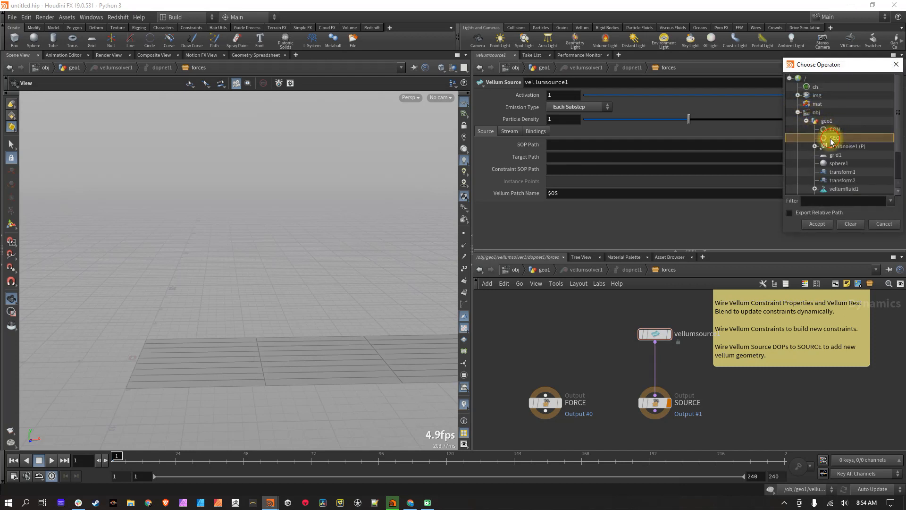
click(818, 224)
Set the Vellum Source's Target Path to the constraint null, /obj/geo1/CON.
click(895, 156)
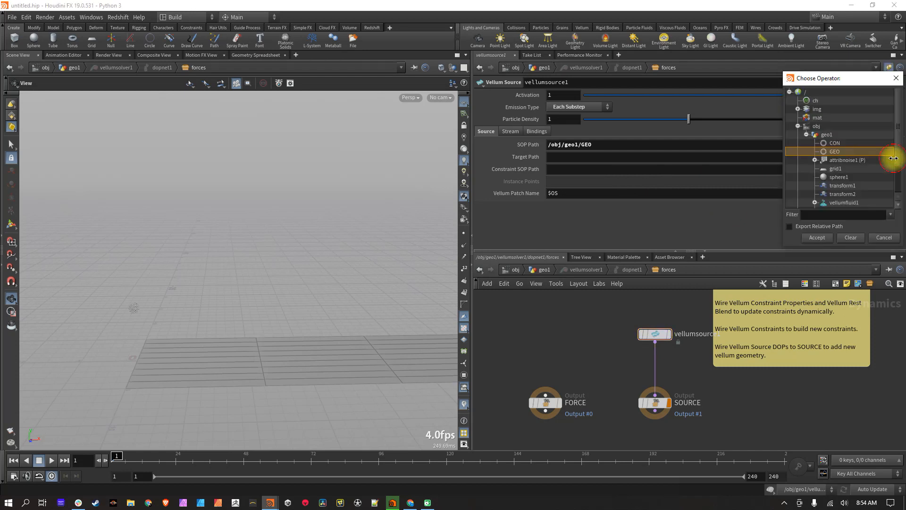
click(834, 143)
click(817, 238)
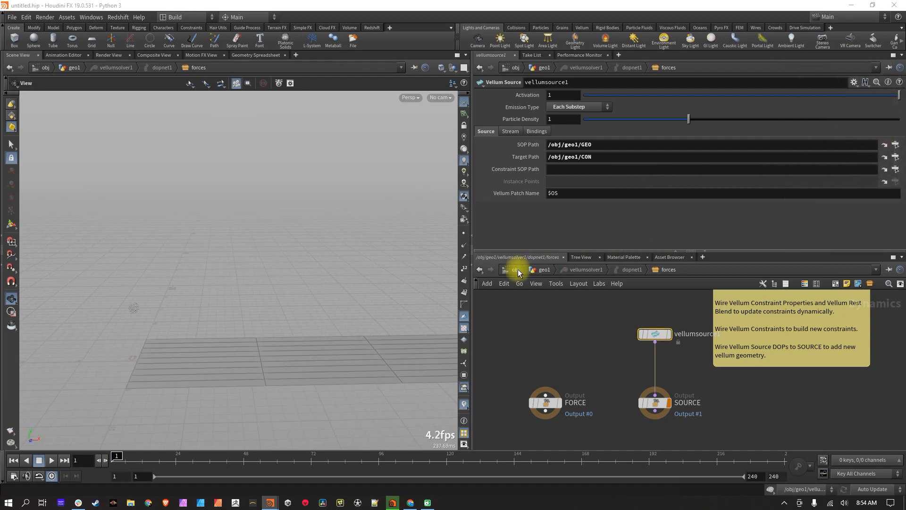
Add a POP Curve Force node above the FORCE output in the forces network.
middle_drag(622, 371, 586, 341)
scroll(628, 356, down, 1)
scroll(601, 355, up, 2)
scroll(597, 343, up, 1)
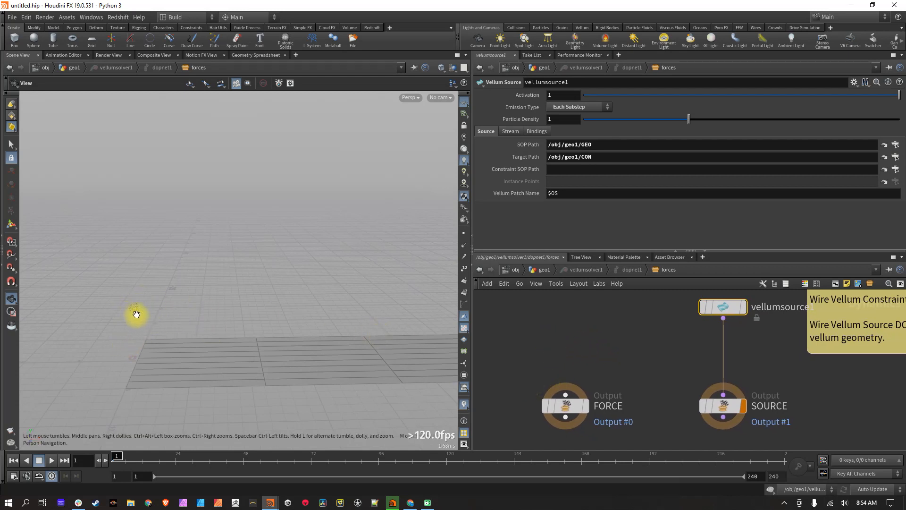
middle_drag(300, 299, 218, 288)
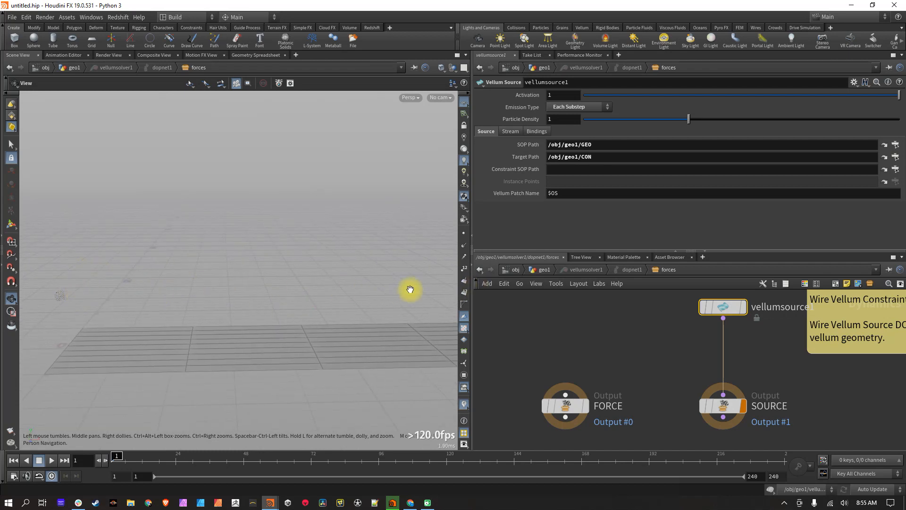
drag(274, 307, 312, 269)
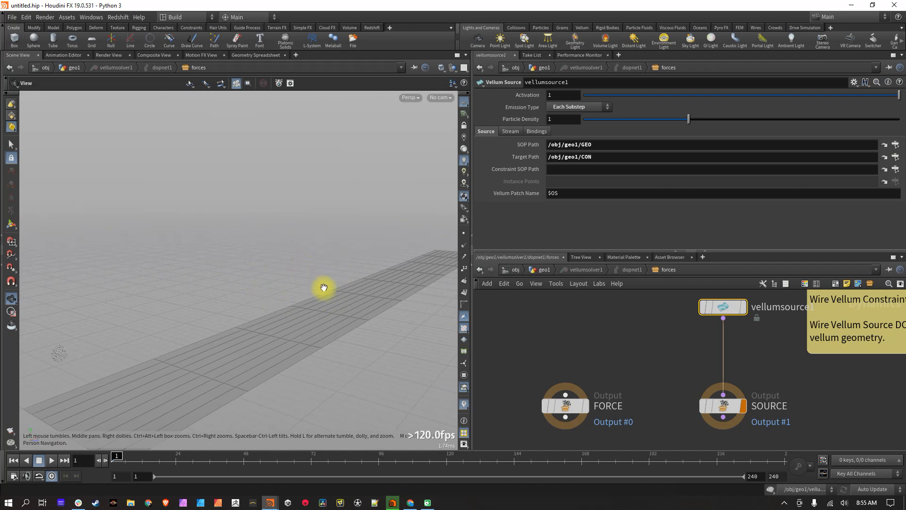
drag(291, 307, 355, 363)
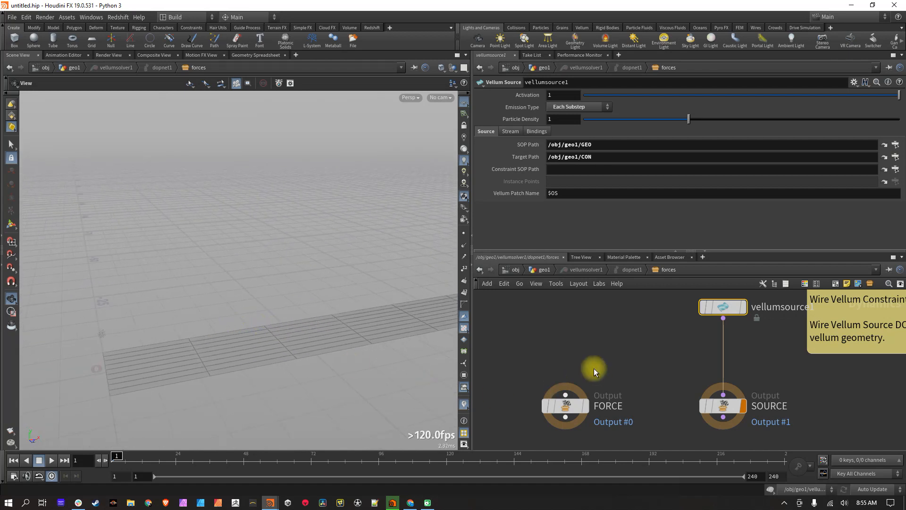
key(Tab)
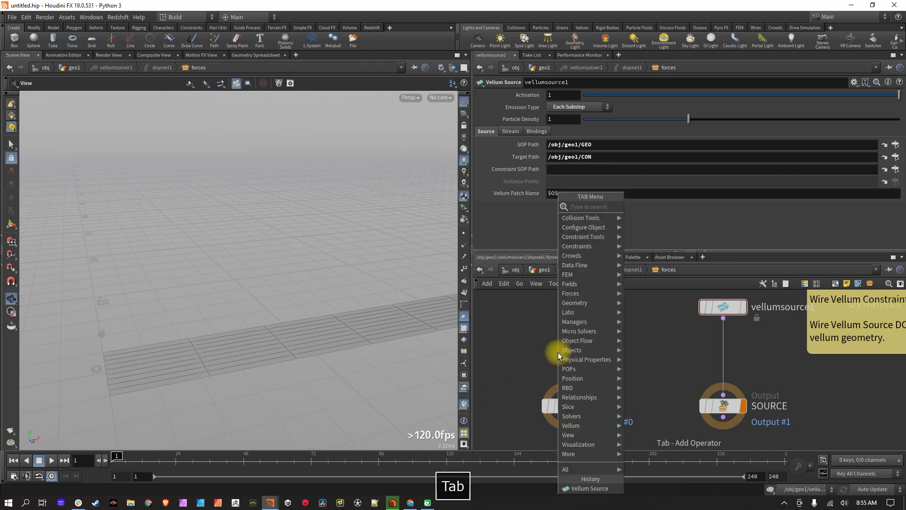
text(pop cur)
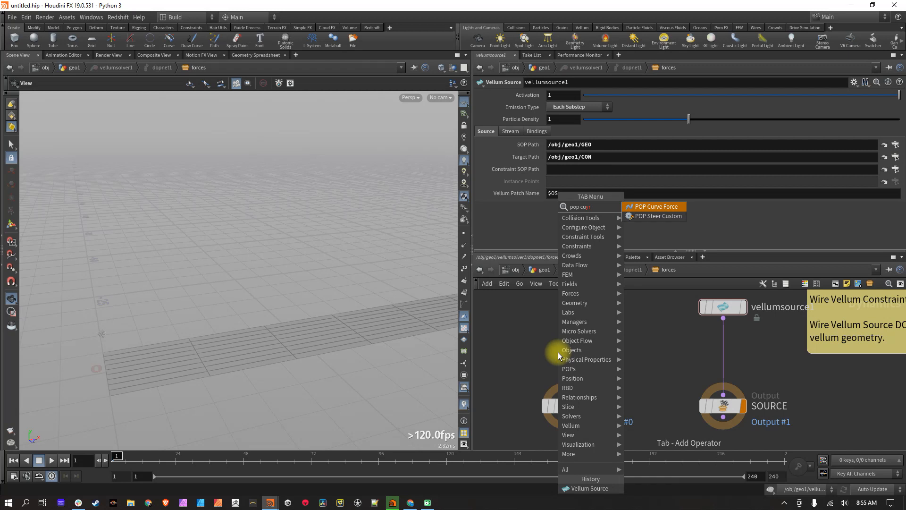
key(Return)
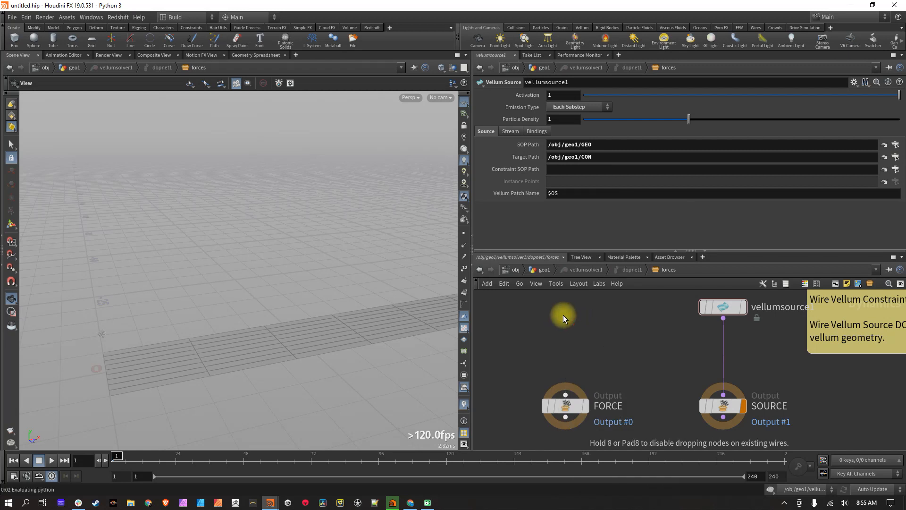
click(564, 319)
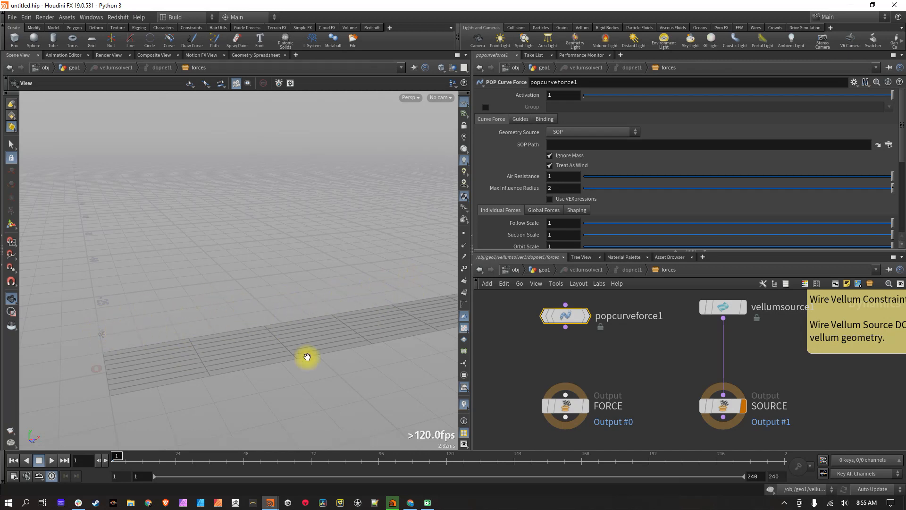
Add a POP Axis Force node below the POP Curve Force and wire both in sequence into the FORCE output.
mouse_move(569, 320)
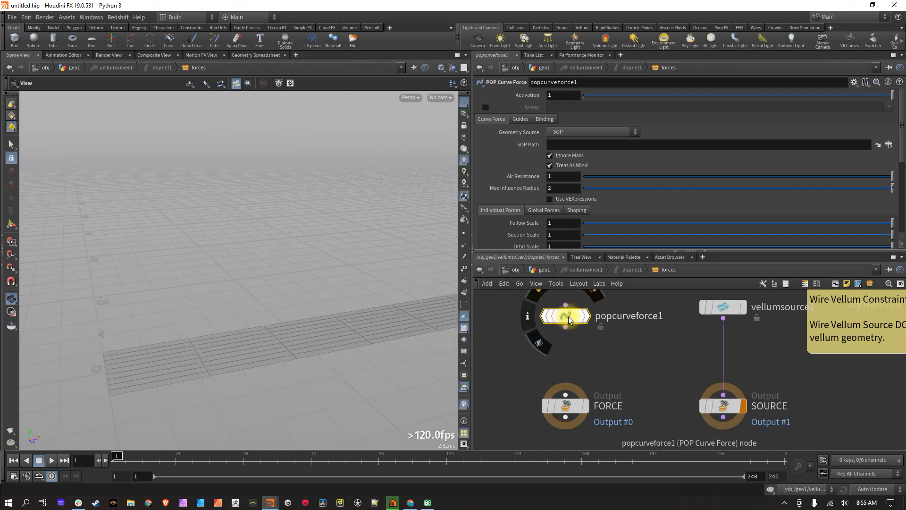
click(575, 357)
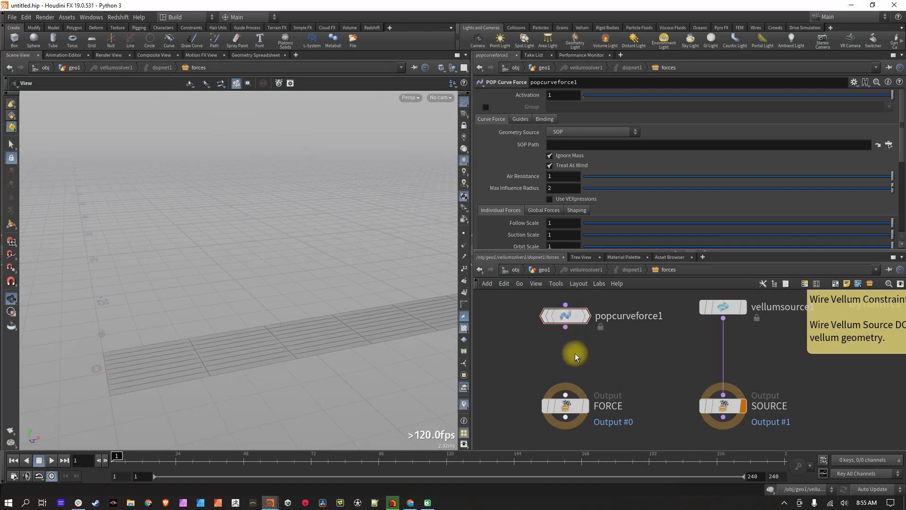
key(Tab)
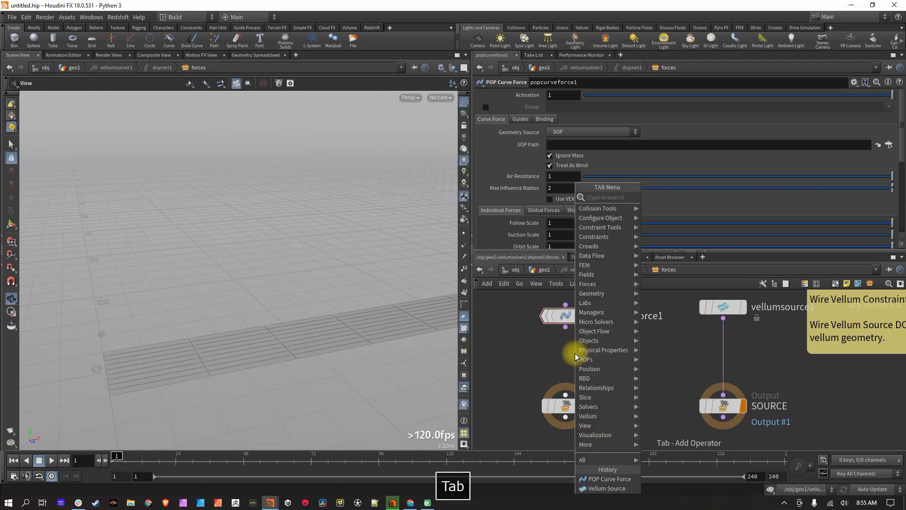
text(axi)
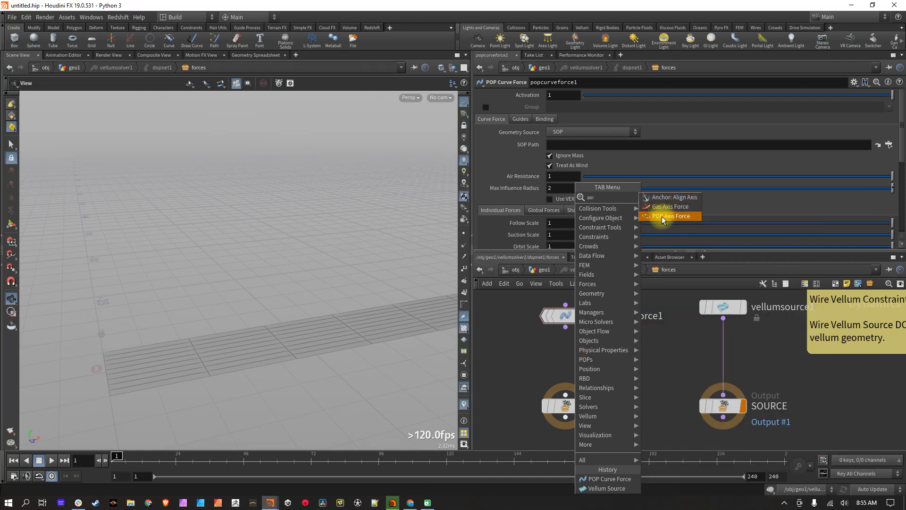
click(662, 216)
click(566, 366)
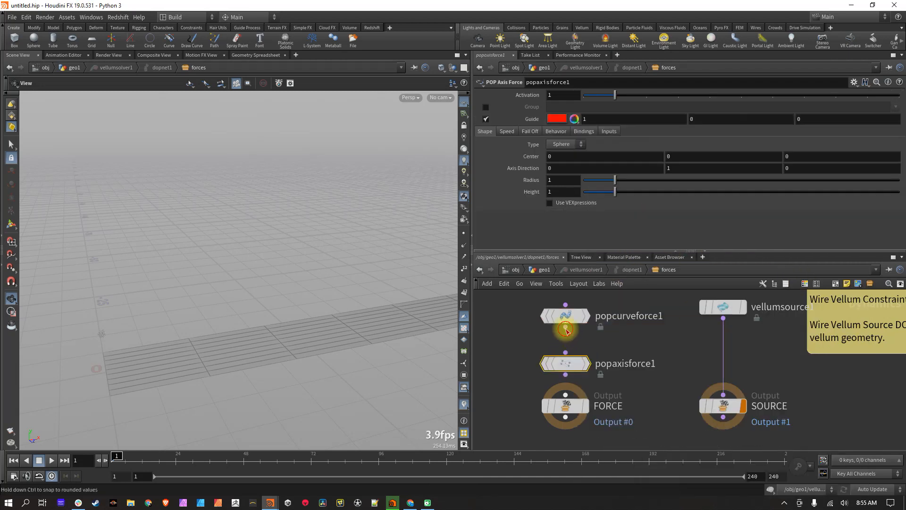
drag(566, 376, 566, 396)
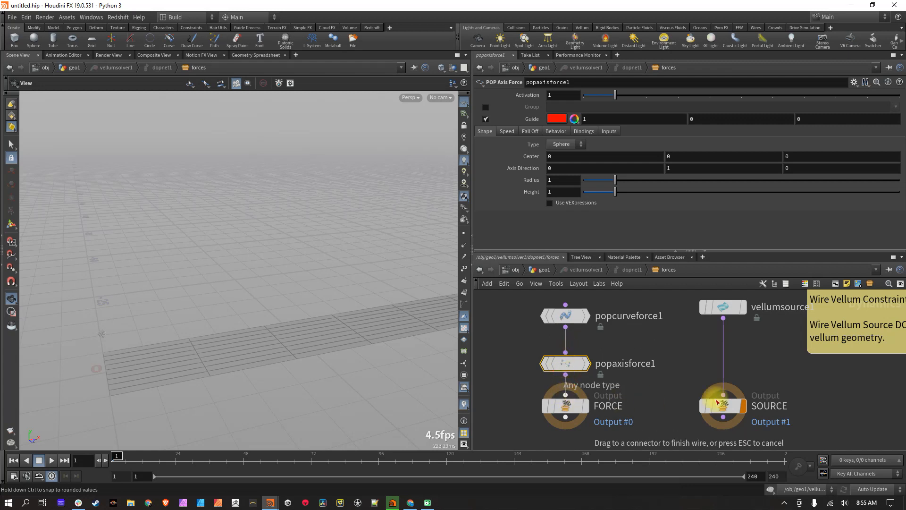
click(560, 319)
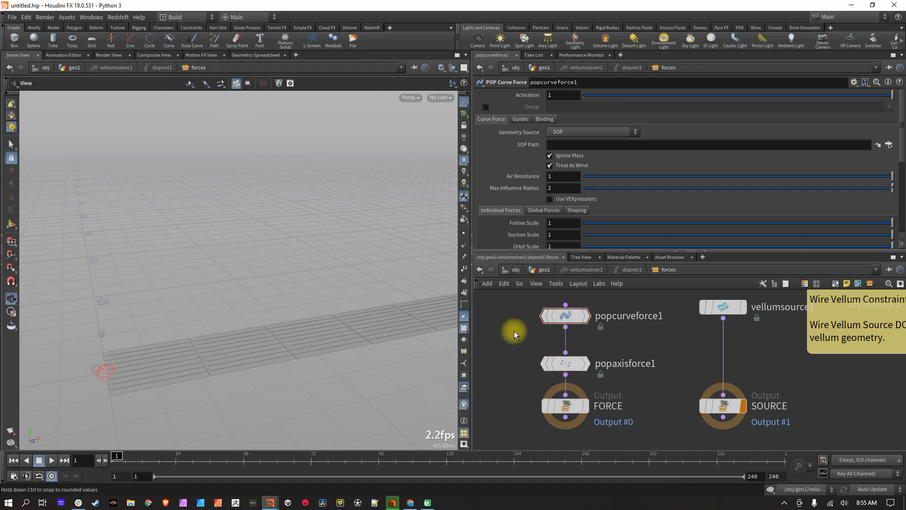
Return to the geo1 network, enlarge the network area and move the Vellum Solver node closer to the grid's transform.
key(u)
scroll(586, 342, down, 3)
middle_drag(579, 335, 591, 384)
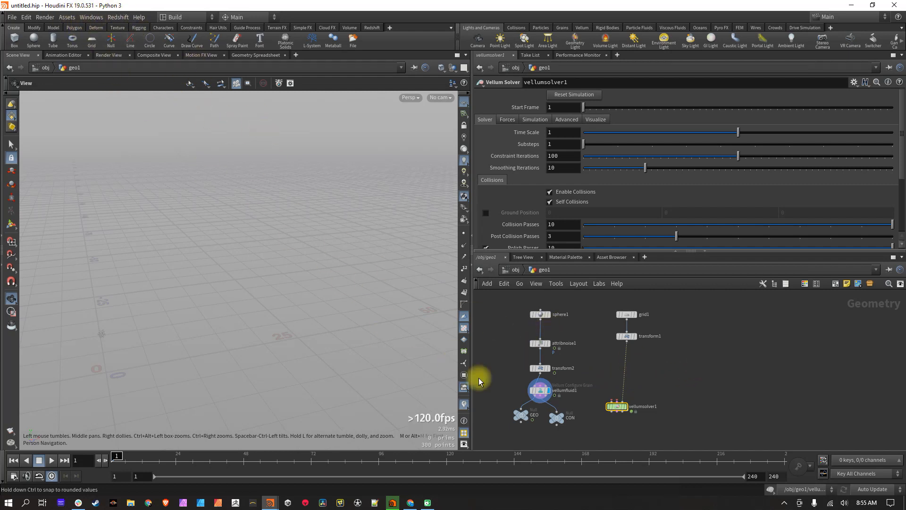
scroll(582, 367, up, 2)
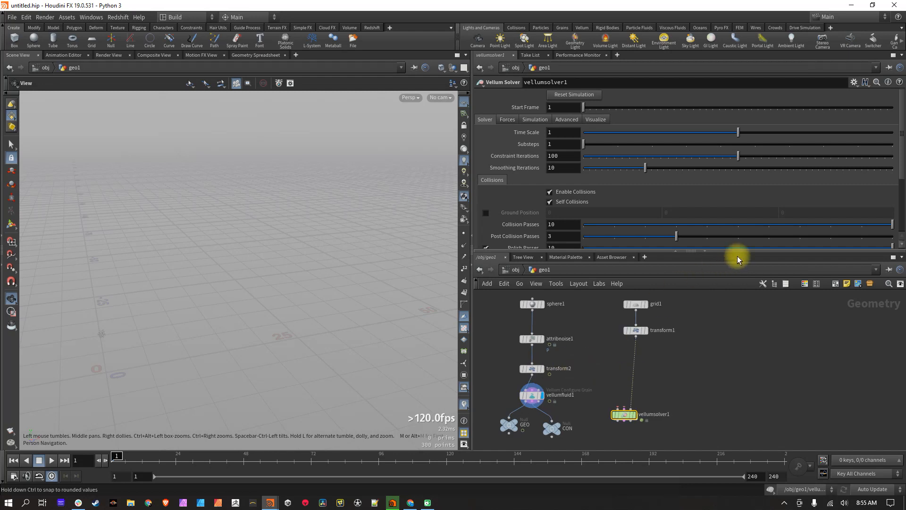
drag(739, 254, 739, 193)
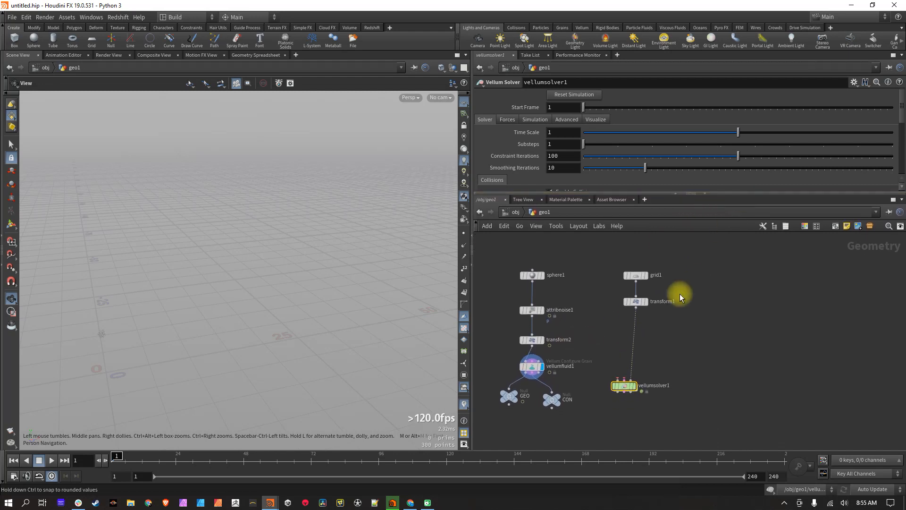
drag(618, 384, 635, 374)
middle_drag(690, 348, 809, 356)
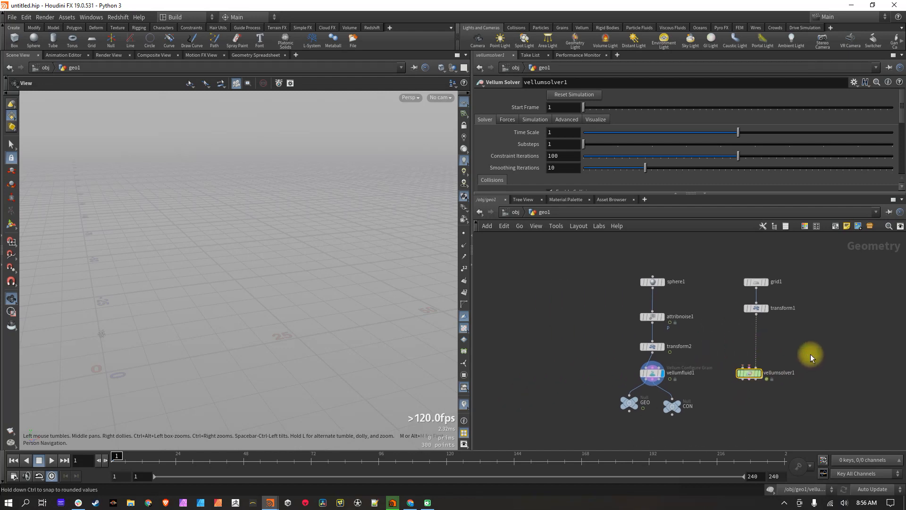
middle_drag(520, 332, 571, 347)
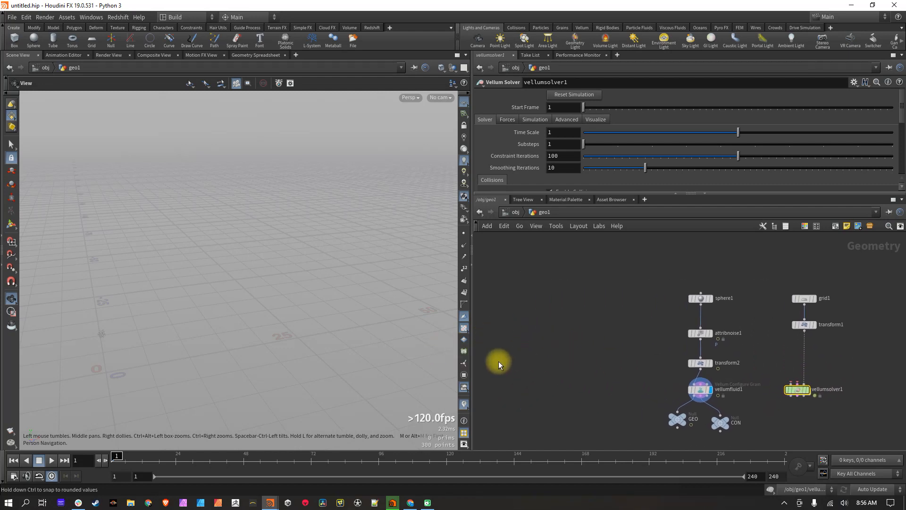
scroll(520, 356, up, 2)
middle_drag(583, 342, 548, 324)
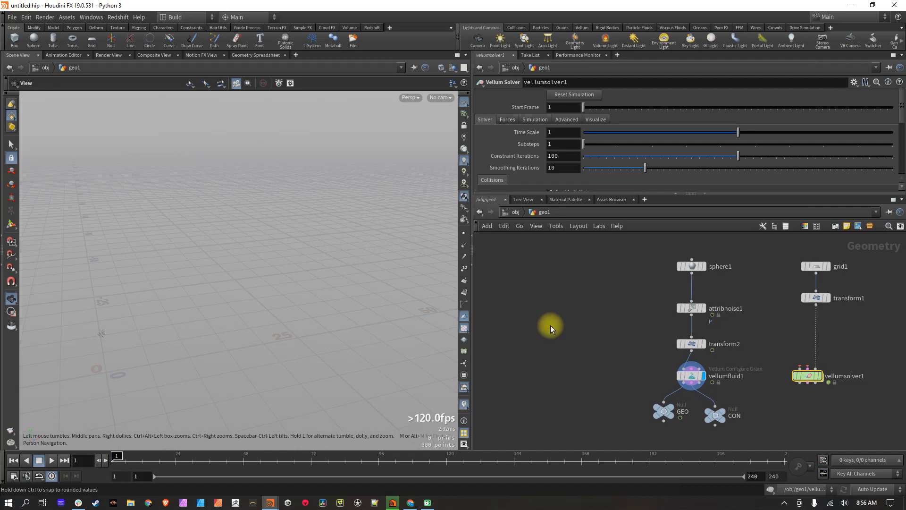
Add a Labs Spiral node in the empty area beside the sphere chain.
click(532, 316)
key(Tab)
text(spiral)
key(Return)
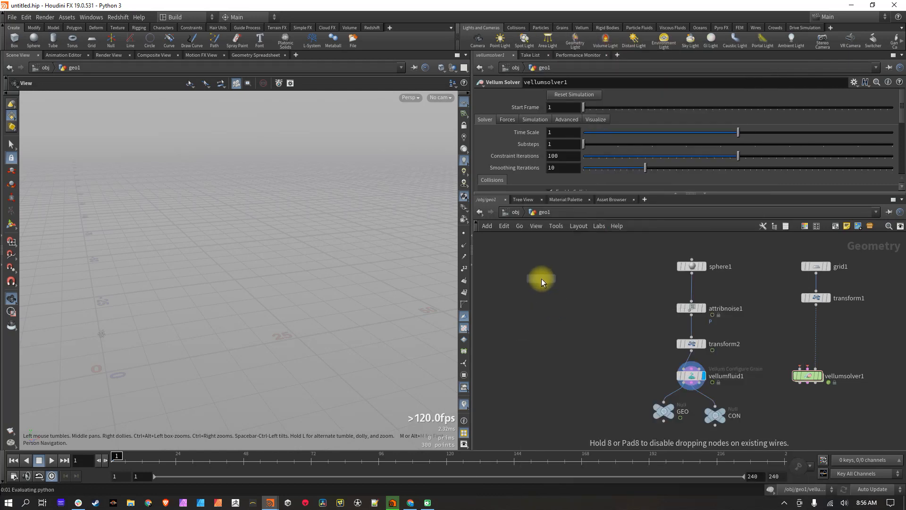
click(538, 278)
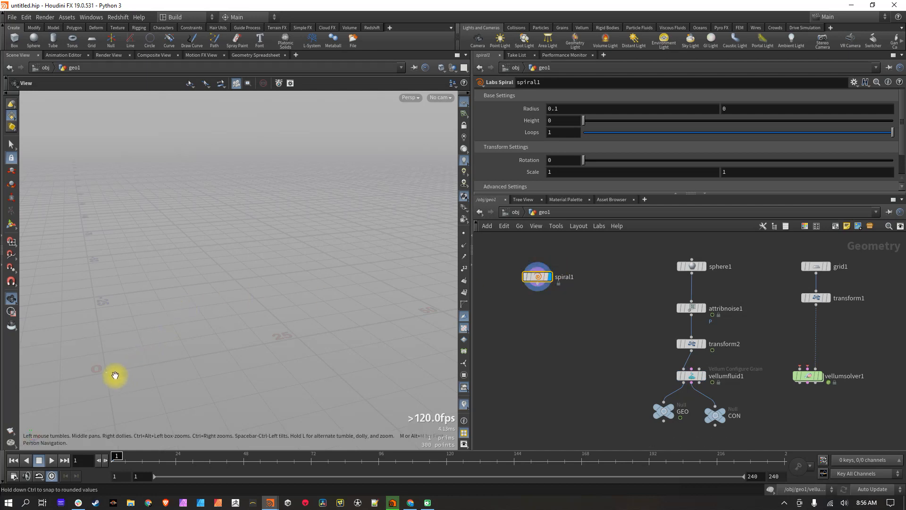
Set the spiral's Height to 20.
key(f)
mouse_move(275, 291)
mouse_down()
mouse_move(237, 308)
mouse_move(279, 293)
mouse_up()
right_drag(279, 293, 189, 319)
middle_drag(282, 285, 261, 366)
right_drag(329, 347, 153, 370)
middle_drag(395, 339, 281, 347)
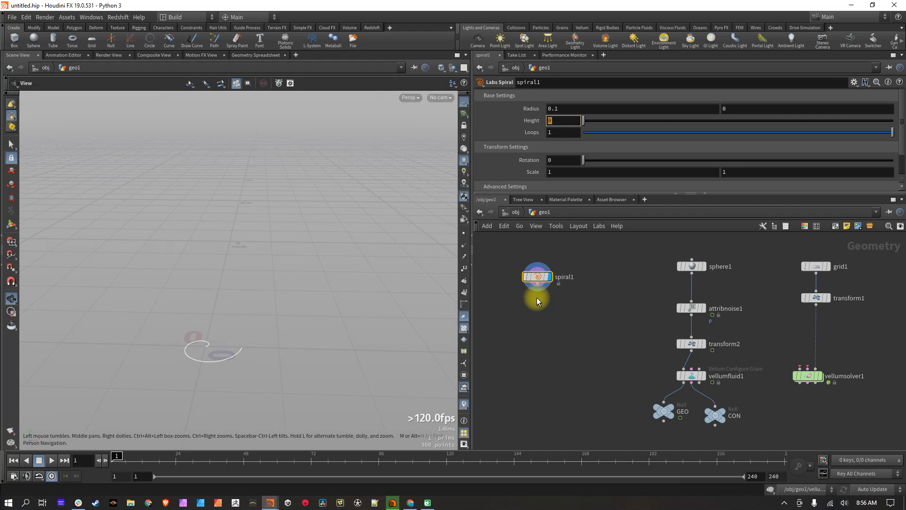
key(Return)
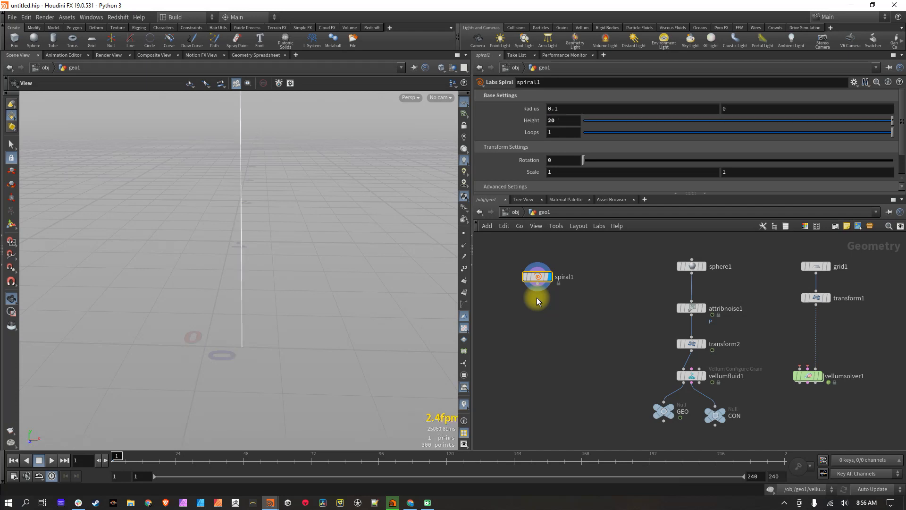
Set the spiral's Loops to 5 and its first Radius value to 1.
key(space)
key(space+g)
right_drag(323, 285, 273, 298)
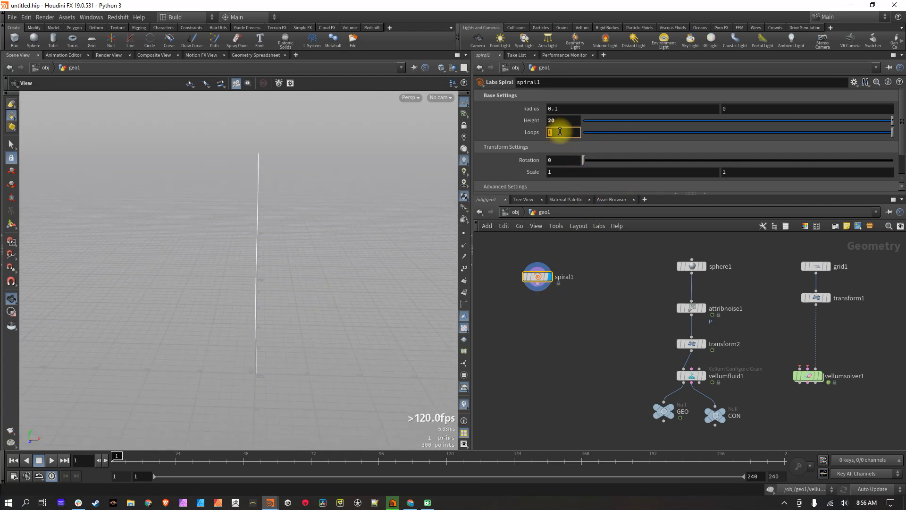
drag(187, 333, 247, 313)
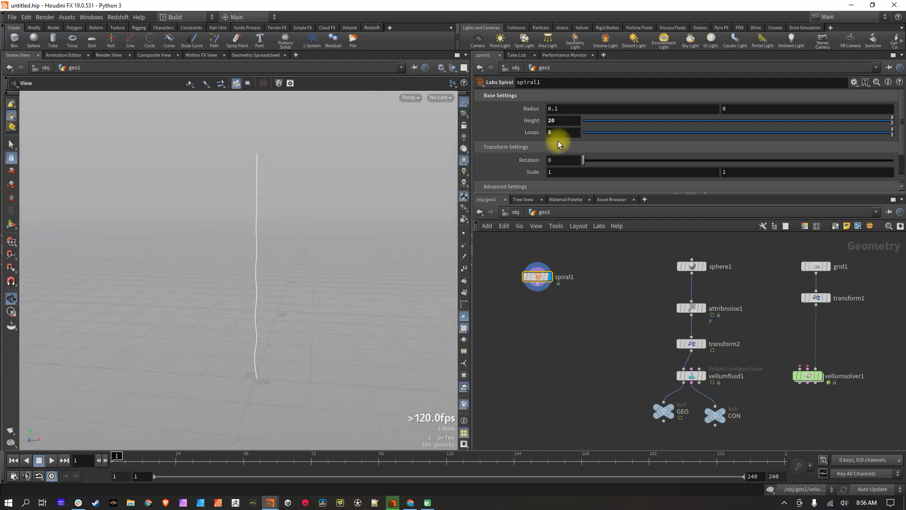
text(1)
key(Return)
drag(265, 330, 227, 346)
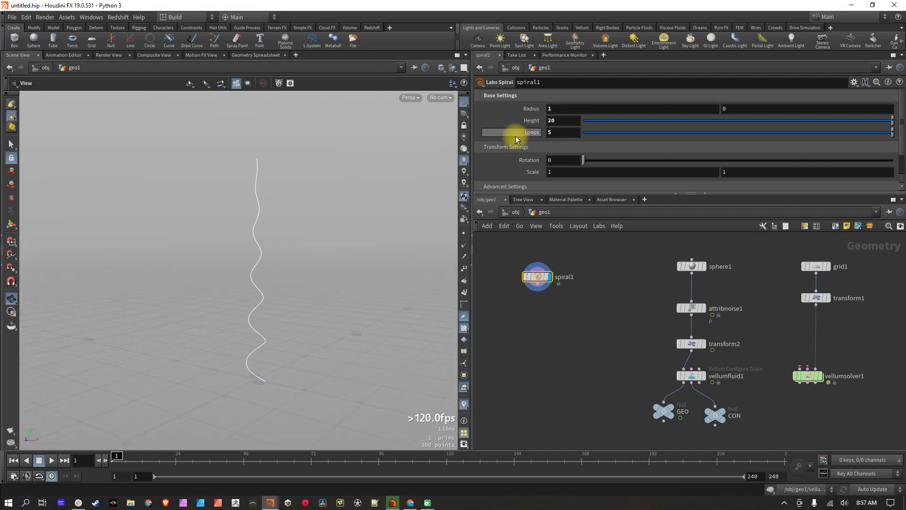
Display point numbers in the viewport and set the spiral's Points to 50.
drag(601, 192, 579, 234)
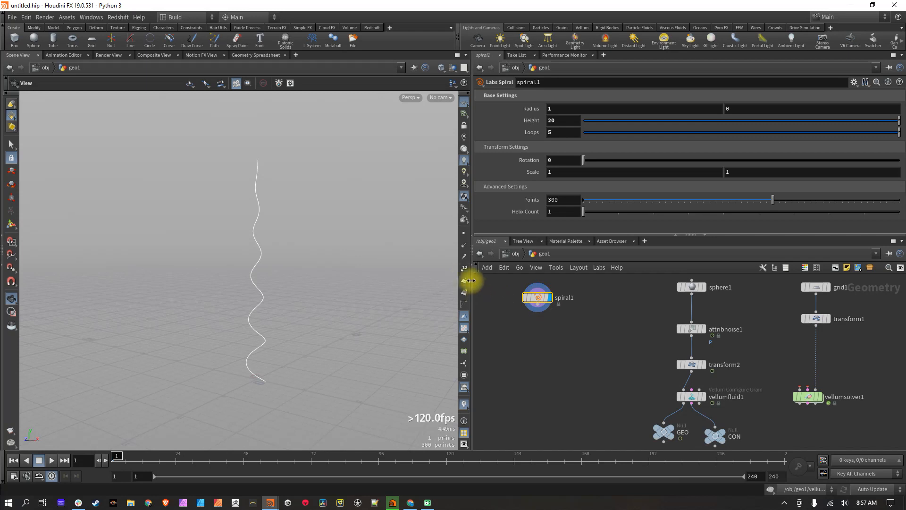
click(464, 268)
right_drag(249, 200, 338, 223)
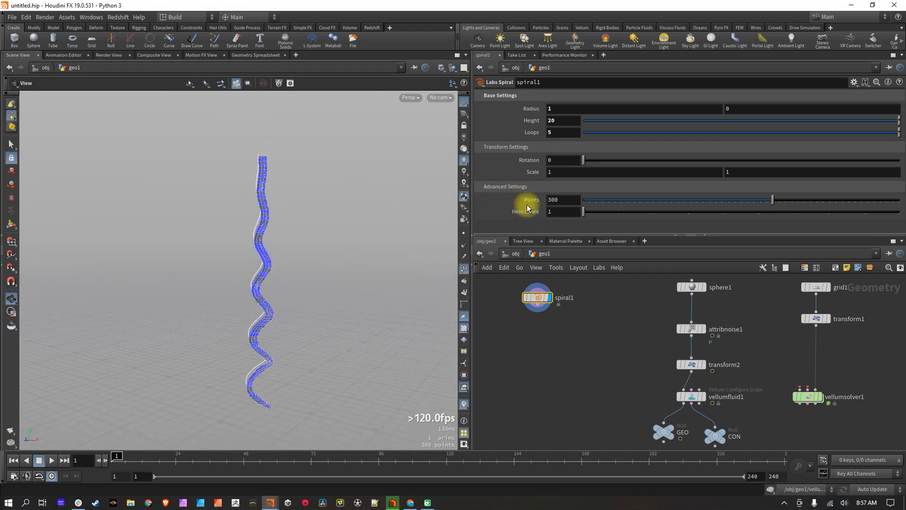
click(568, 200)
text(50)
key(Return)
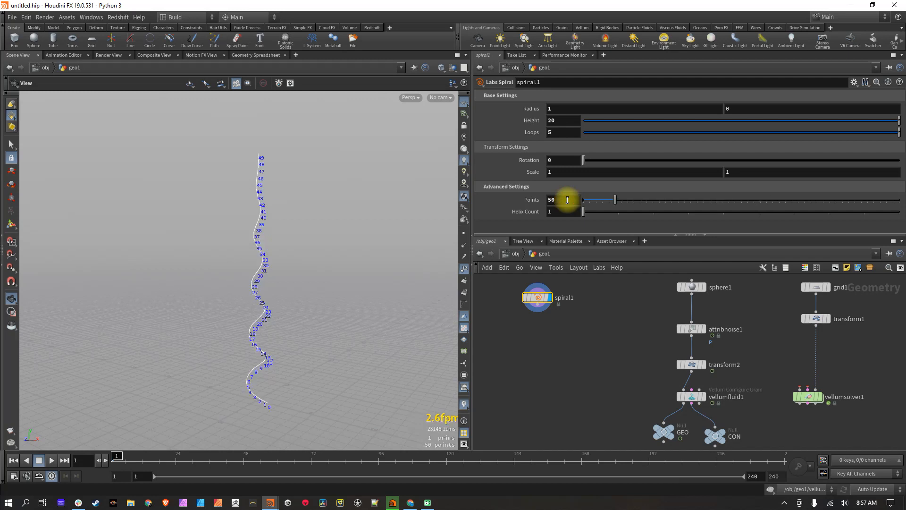
Set the spiral's Points to 48 and hide the point numbers in the viewport.
key(Return)
drag(245, 307, 265, 308)
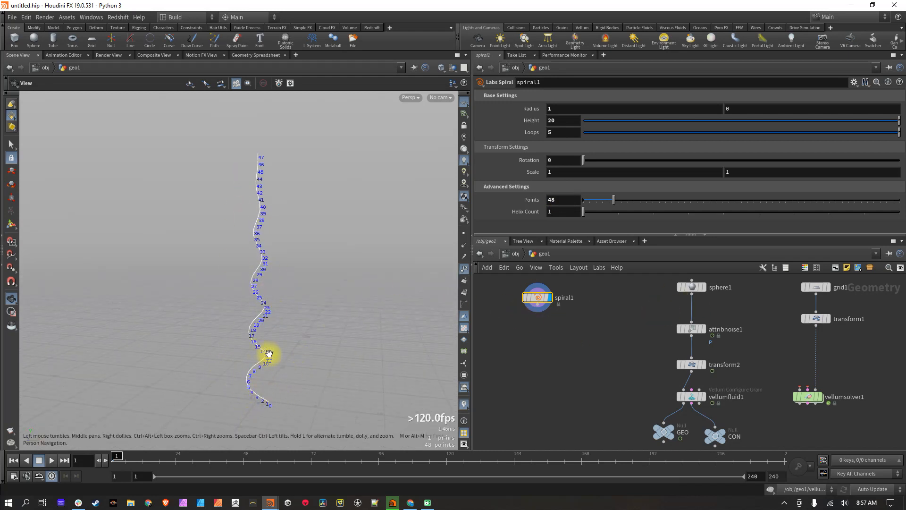
drag(289, 244, 256, 316)
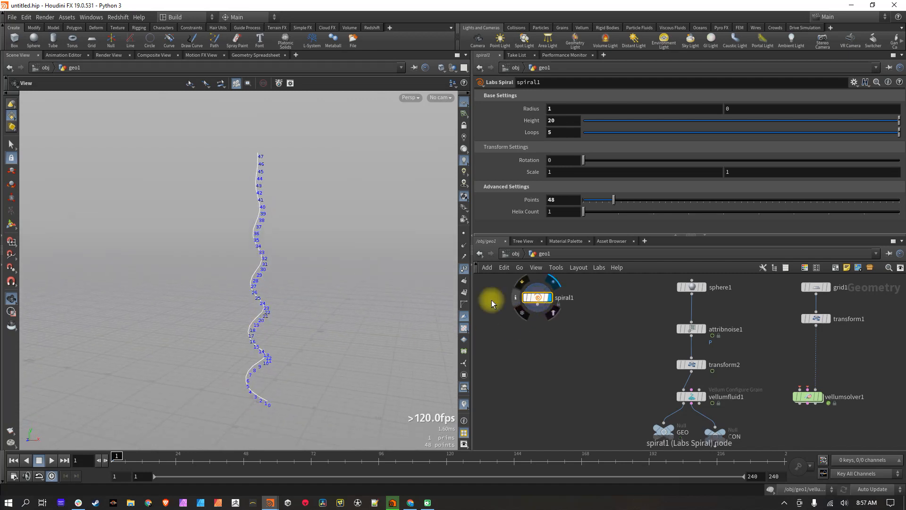
click(462, 270)
Add an Attribute Noise node fed by the spiral and display its output.
right_drag(289, 307, 460, 315)
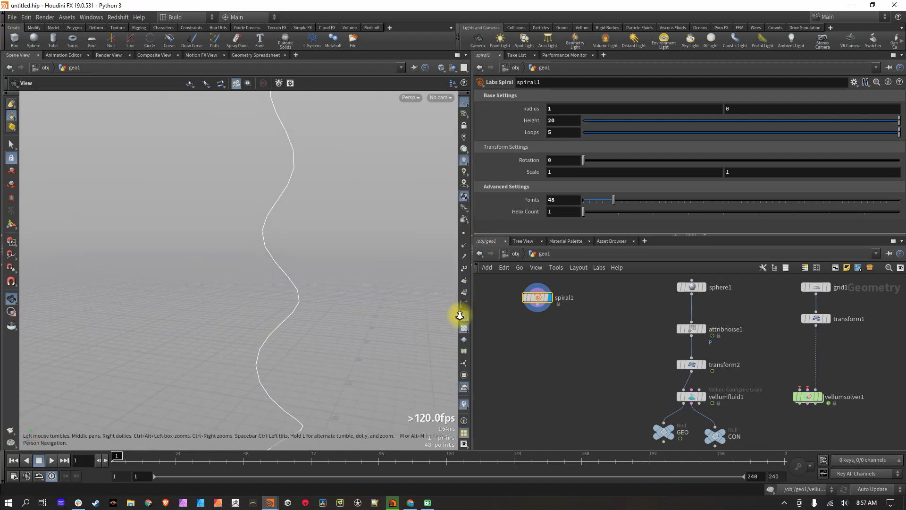
drag(290, 259, 321, 307)
click(536, 306)
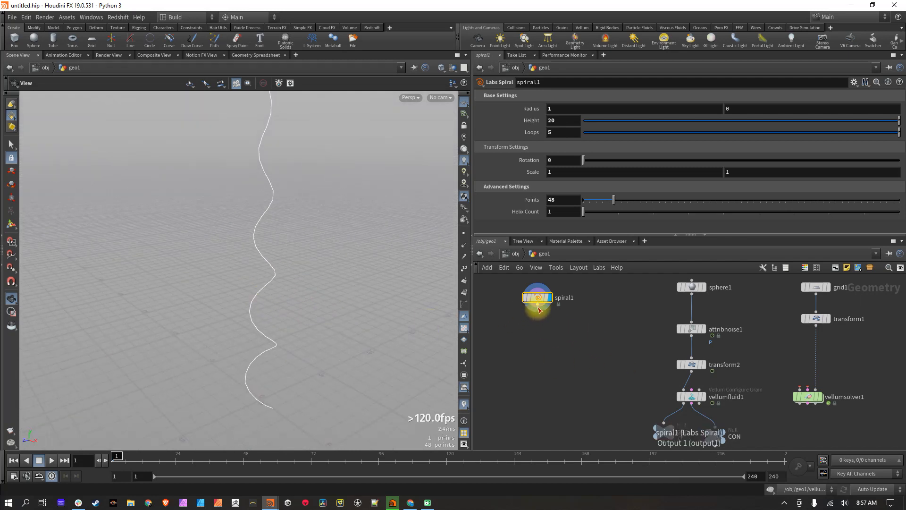
key(Tab)
text(noi)
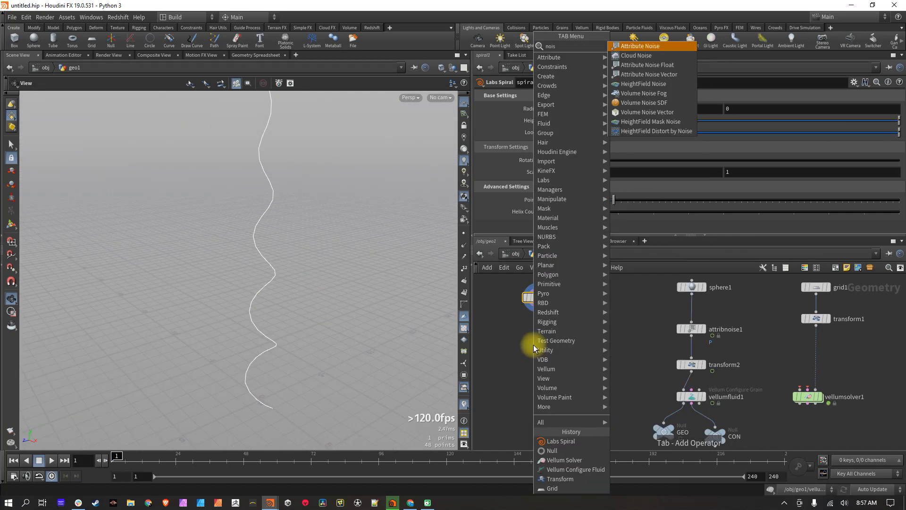
key(Return)
click(533, 345)
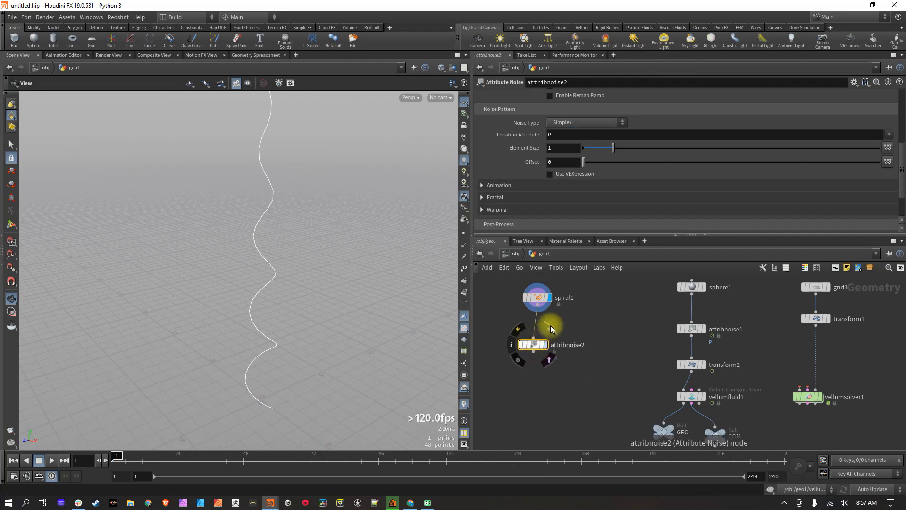
click(548, 327)
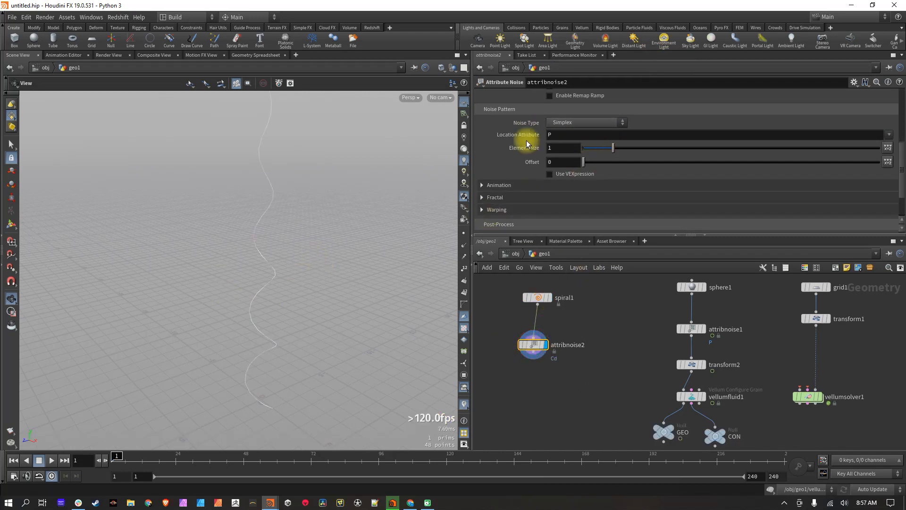
Make the spiral's noise act on the P attribute instead of the color attribute.
scroll(519, 153, up, 5)
scroll(529, 165, up, 2)
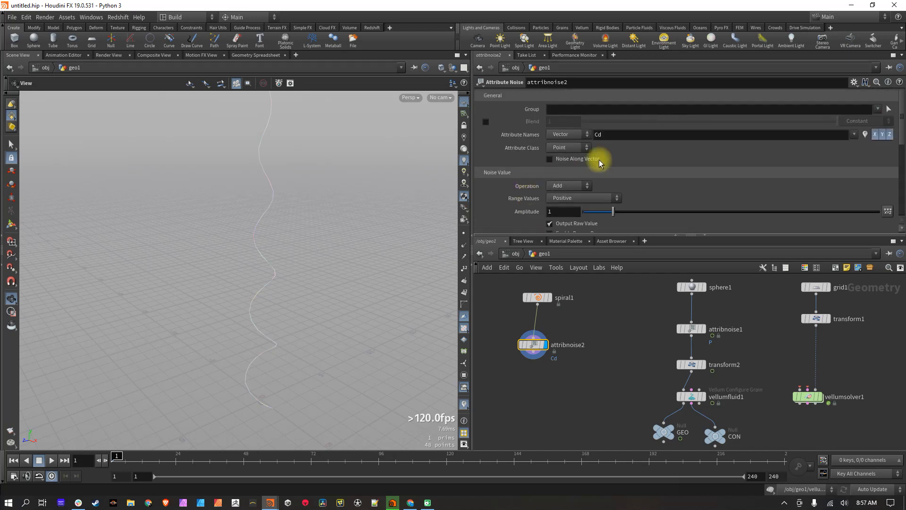
click(612, 136)
text(P)
key(Return)
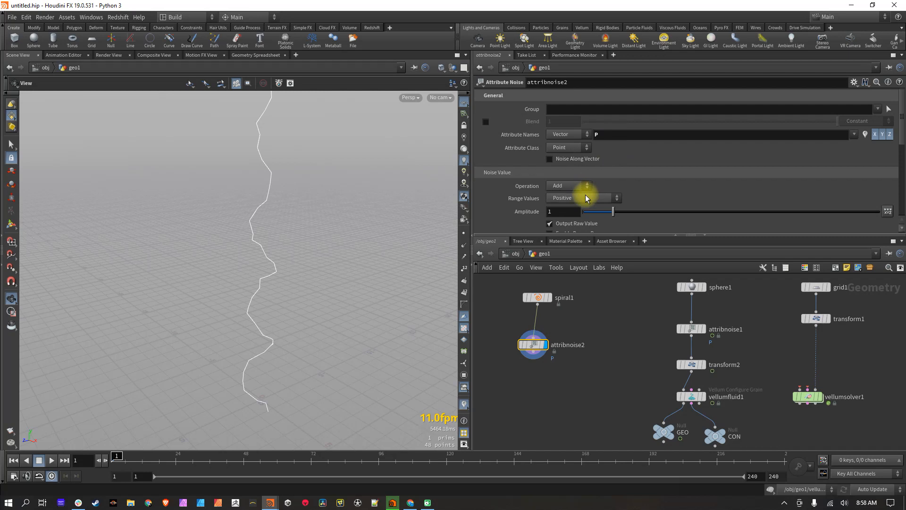
Set the spiral noise's Range Values to Zero Centered, its Amplitude to 0.25 and its Element Size to 0.5.
click(587, 198)
click(576, 216)
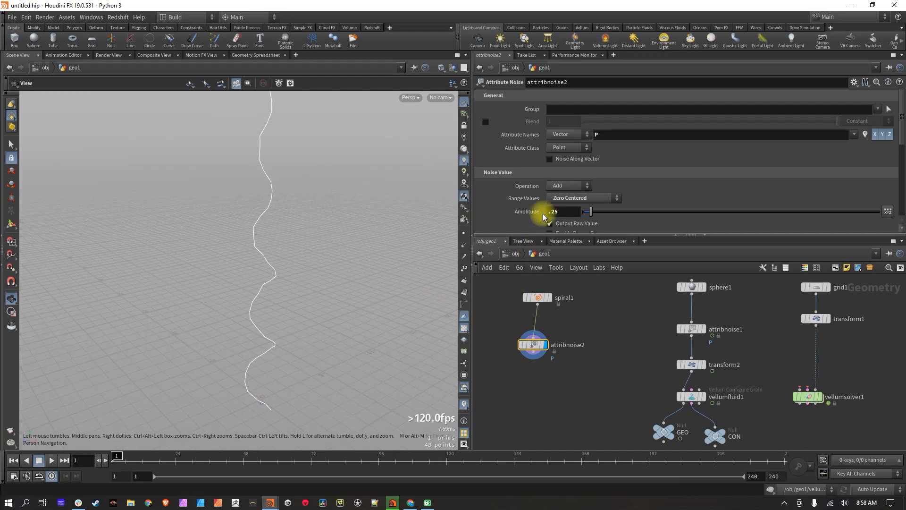
scroll(543, 203, down, 5)
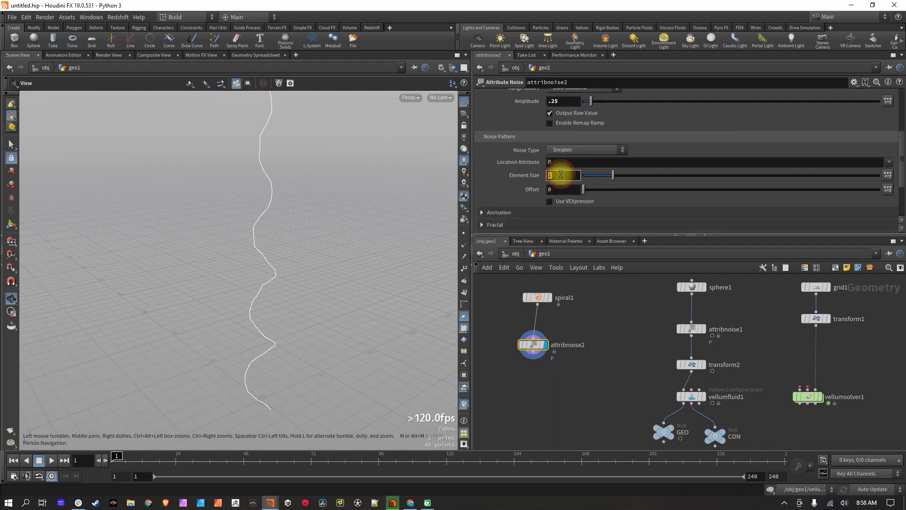
text(5)
key(Return)
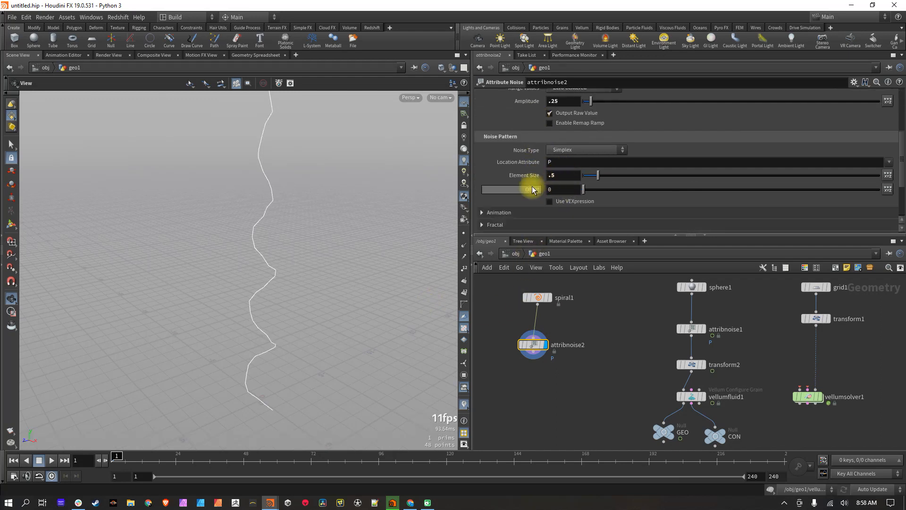
Enable Animate Noise on the spiral's noise and set its Pulse Duration to 0.5.
scroll(535, 182, down, 3)
click(484, 151)
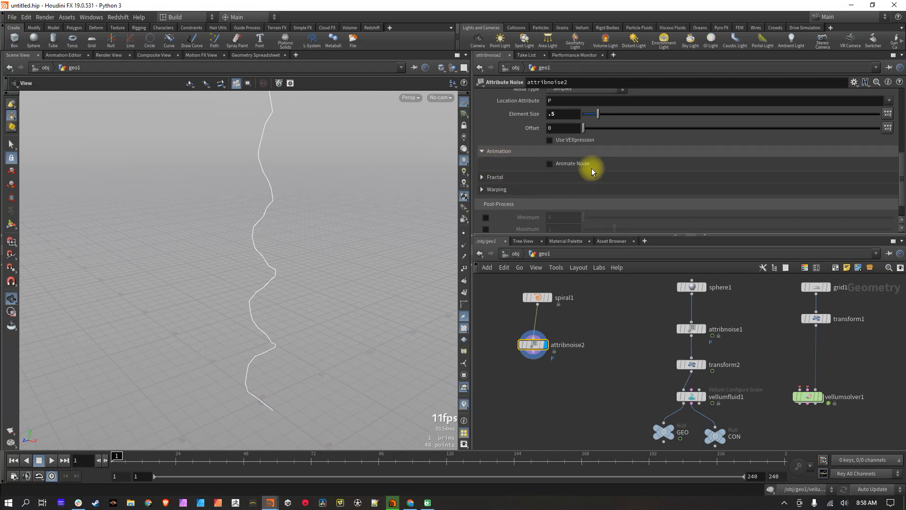
click(549, 164)
click(559, 174)
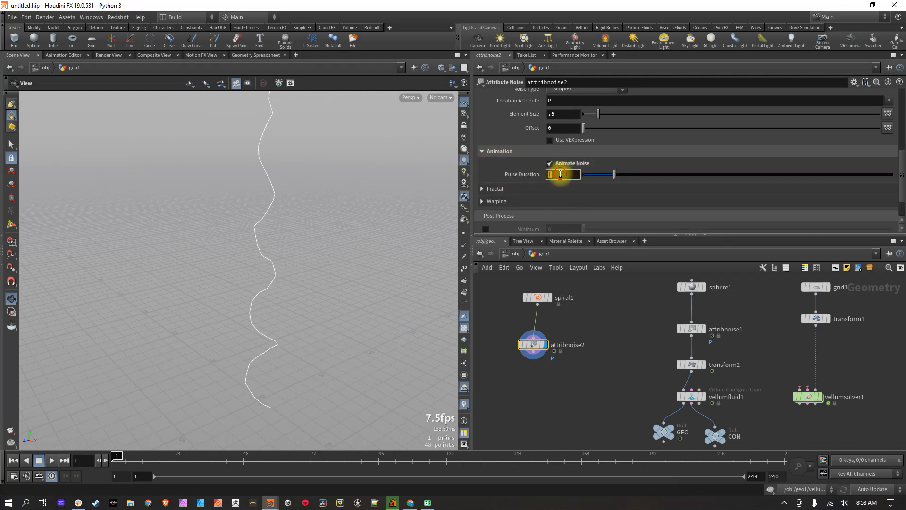
key(Return)
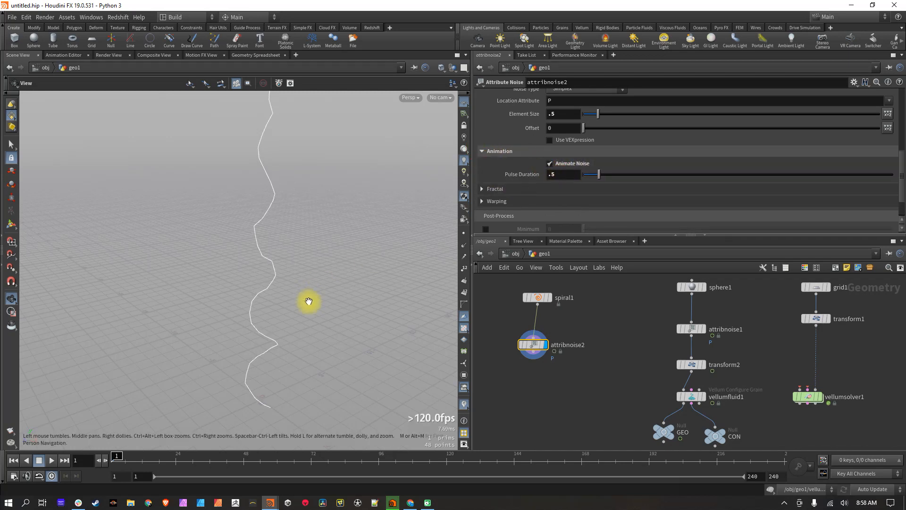
Play the animation to check the curve's motion and set the noise's Pulse Duration to 0.25.
drag(342, 280, 265, 326)
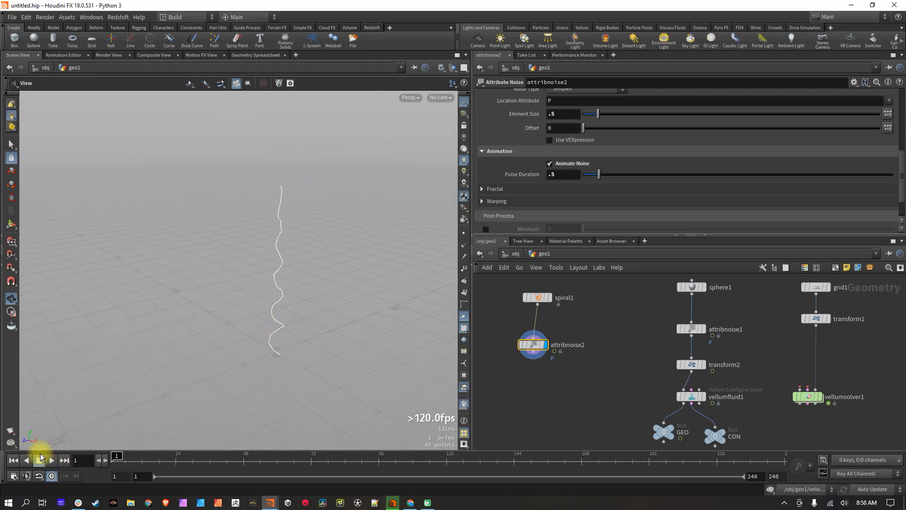
right_drag(285, 302, 429, 310)
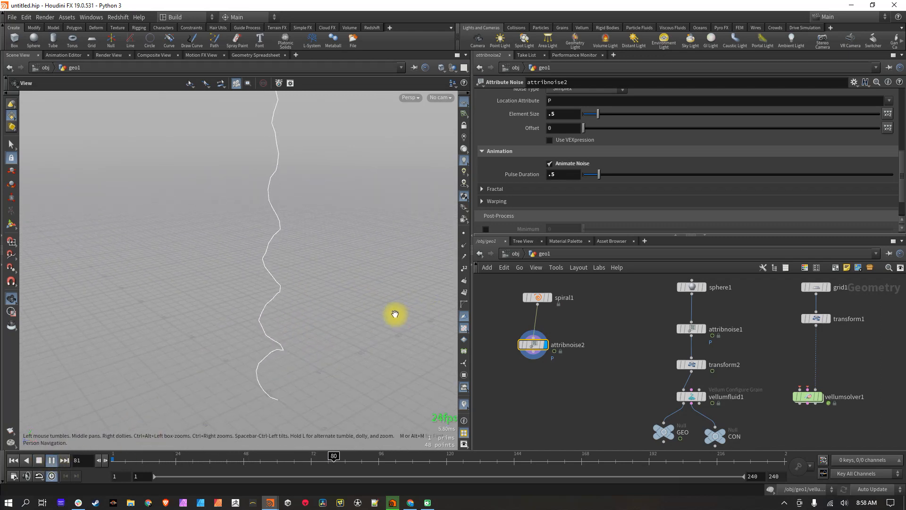
click(567, 174)
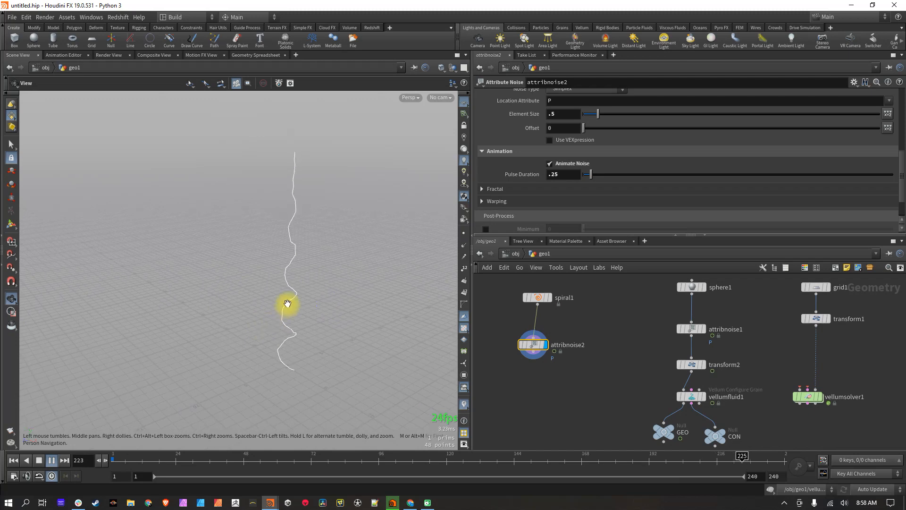
drag(268, 315, 339, 303)
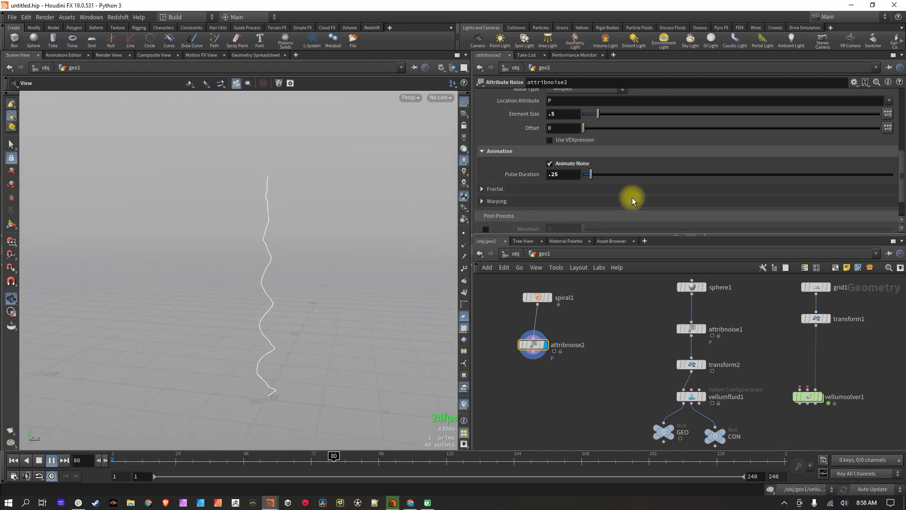
Set the spiral noise's Amplitude to 0.5, then stop playback and return to the first frame.
scroll(546, 123, up, 1)
scroll(546, 123, up, 5)
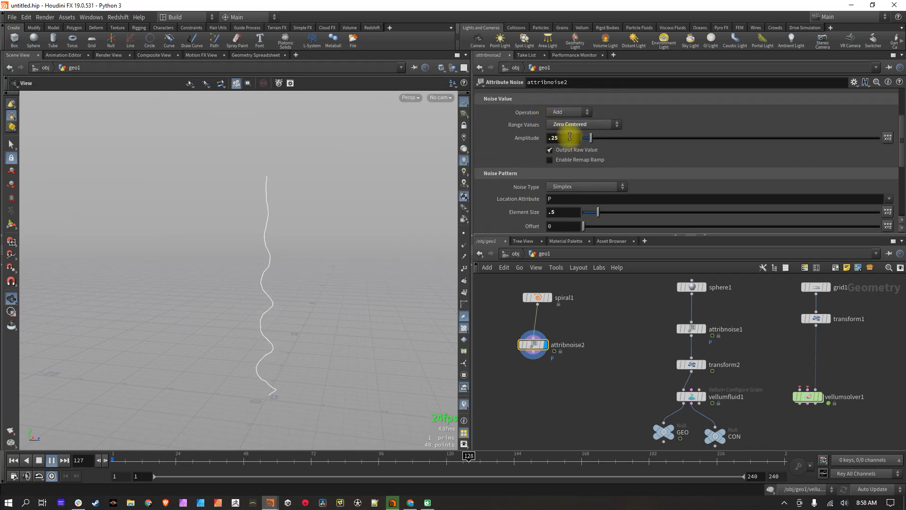
click(570, 136)
text(1)
key(Return)
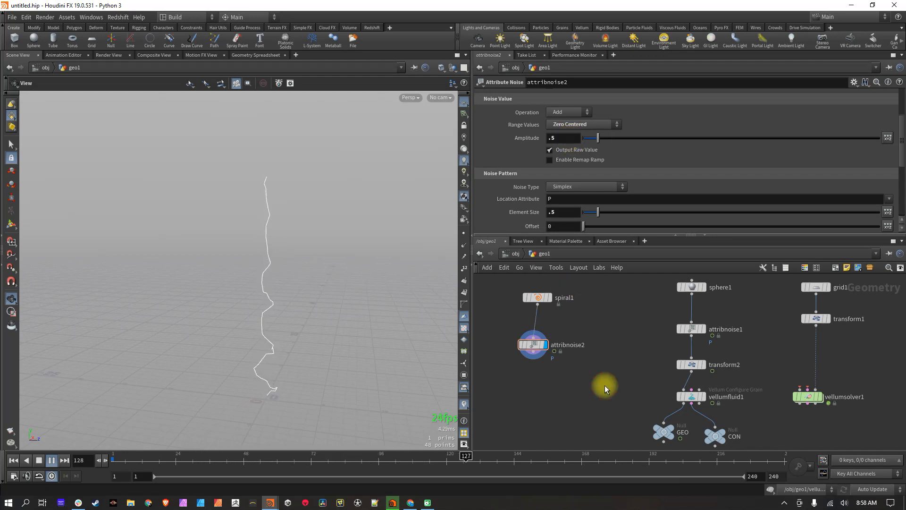
click(40, 460)
click(13, 460)
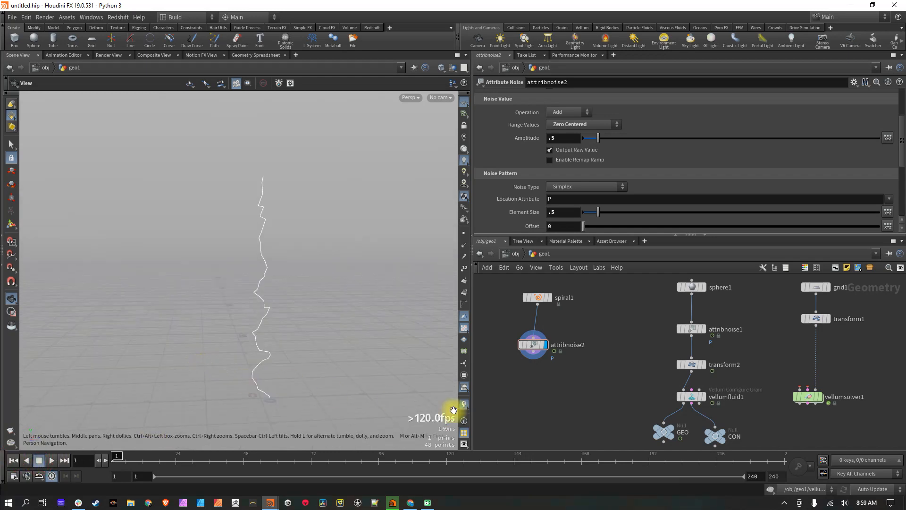
Add a Transform node fed by the spiral's Attribute Noise node and display its output.
key(Tab)
text(trans)
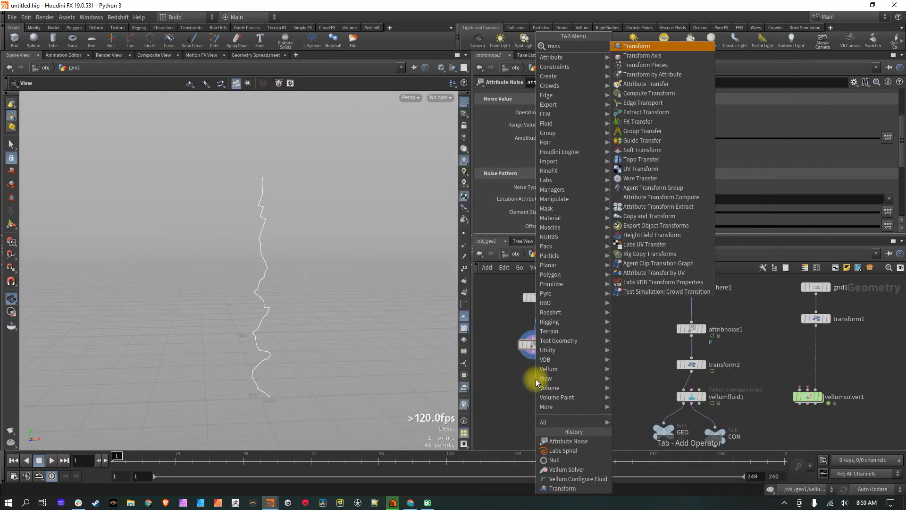
key(Return)
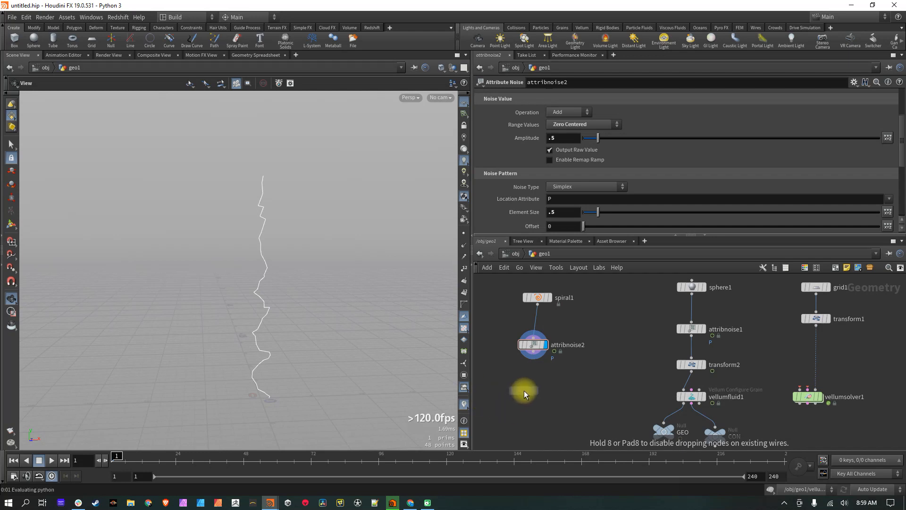
click(524, 392)
drag(333, 362, 320, 362)
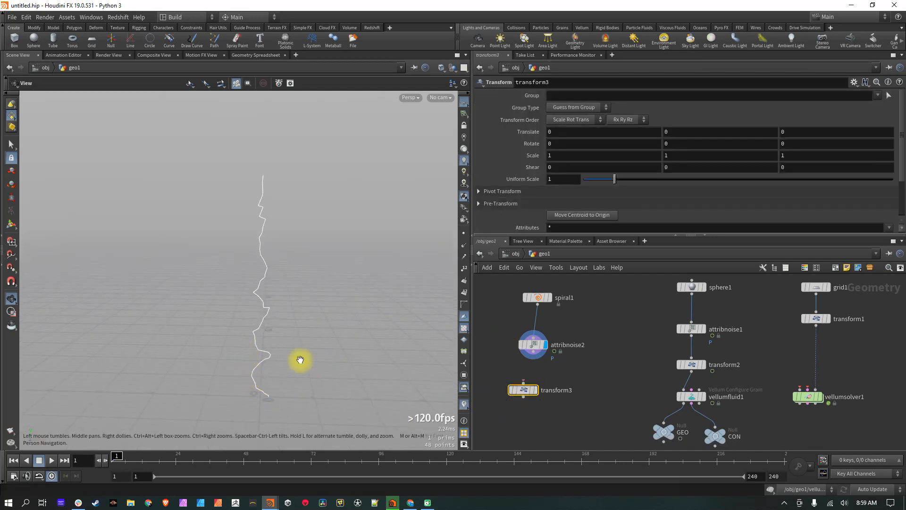
middle_drag(362, 360, 290, 354)
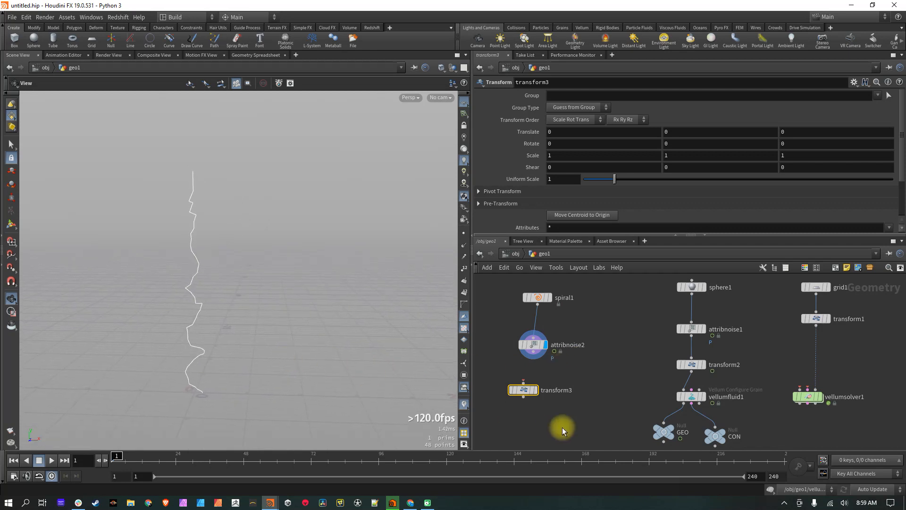
mouse_move(534, 351)
mouse_down()
mouse_move(523, 385)
mouse_move(542, 385)
mouse_up()
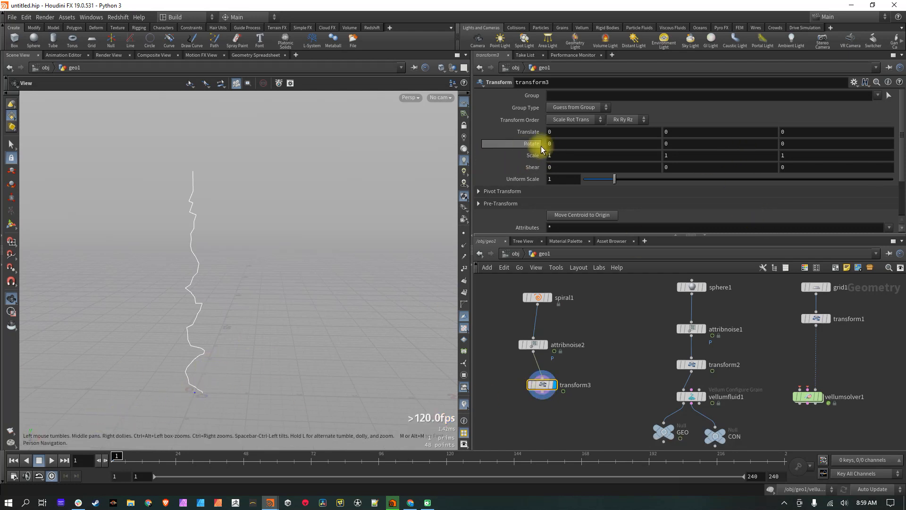
Set the spiral transform's Z Rotate to 90 and align the node beneath the noise node.
key(Return)
middle_drag(143, 354, 359, 327)
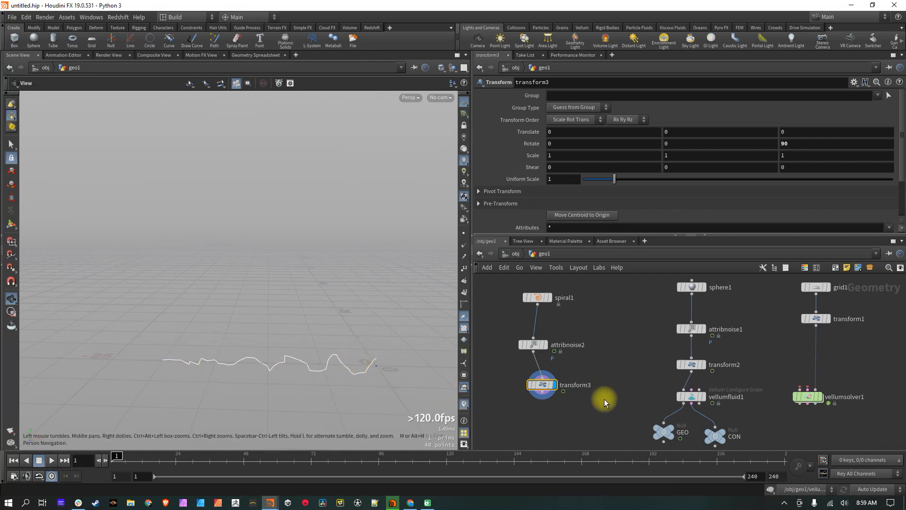
drag(541, 384, 533, 381)
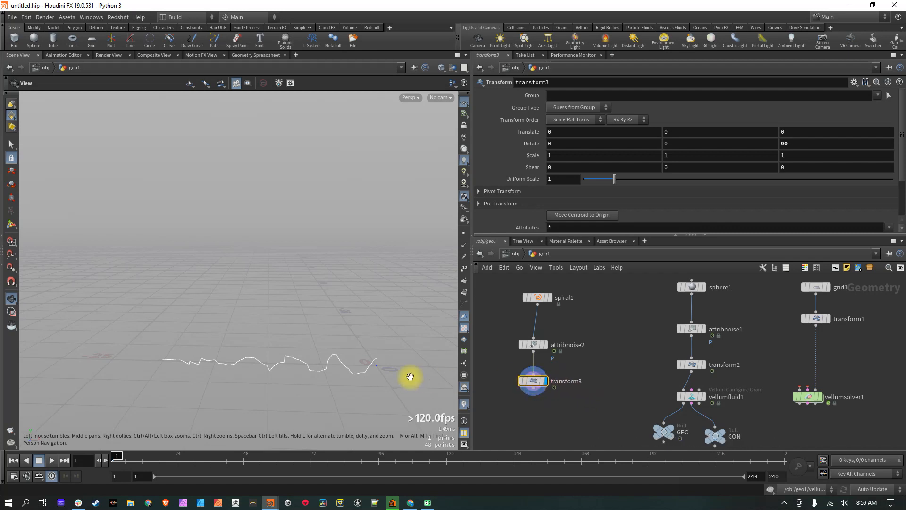
Check the spiral's Height and set the spiral transform's X Translate to 20.
mouse_move(538, 380)
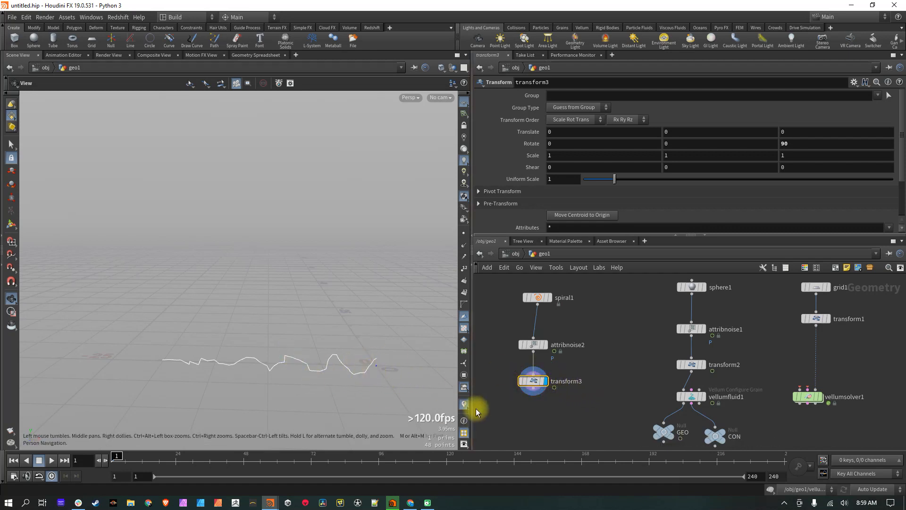
middle_drag(395, 377, 313, 376)
drag(314, 376, 313, 386)
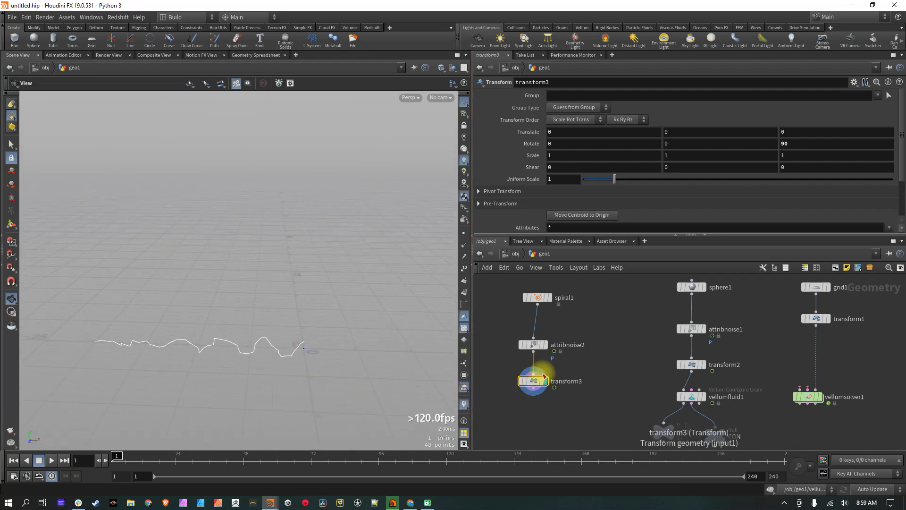
click(534, 297)
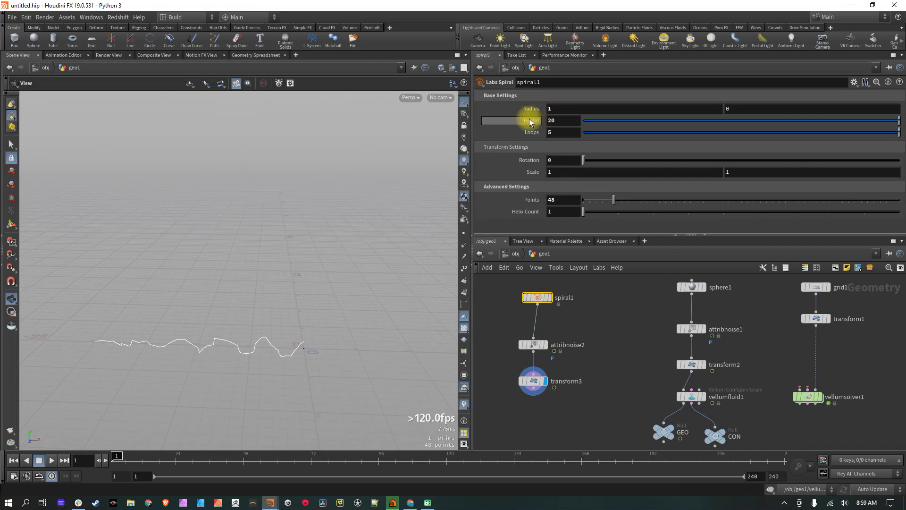
click(531, 380)
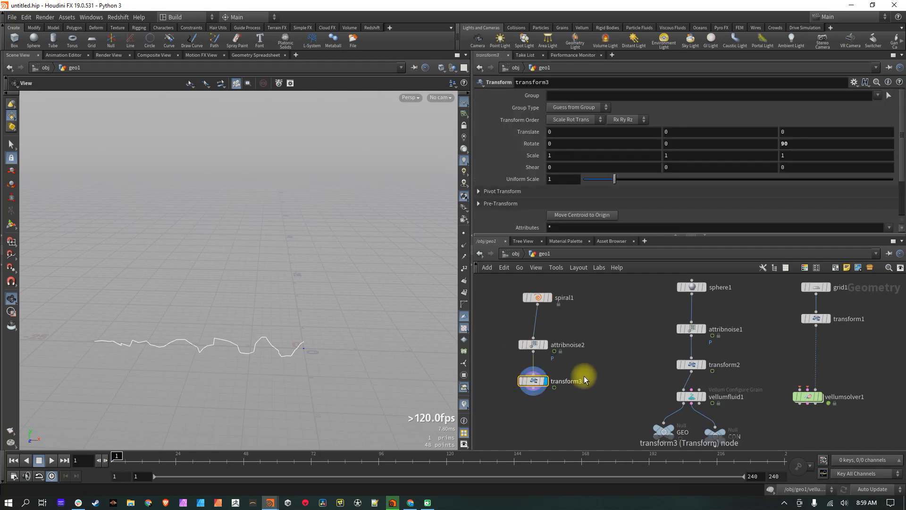
click(564, 129)
text(20)
key(Return)
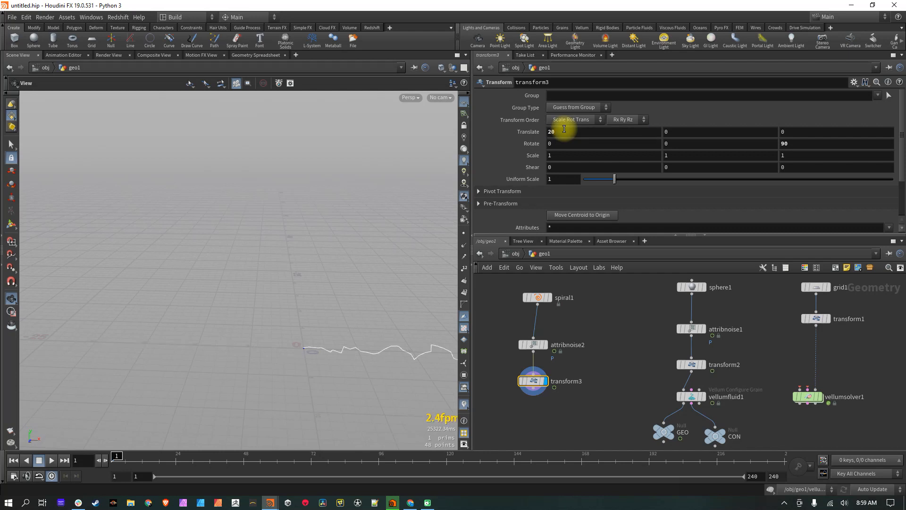
Check the sphere transform's height offset and set the spiral transform's Y Translate to 5.
middle_drag(307, 304, 130, 288)
mouse_move(175, 335)
mouse_down()
mouse_move(383, 358)
mouse_move(268, 364)
mouse_move(305, 300)
mouse_move(256, 319)
mouse_move(265, 310)
mouse_move(259, 317)
mouse_move(274, 319)
mouse_move(278, 336)
mouse_up()
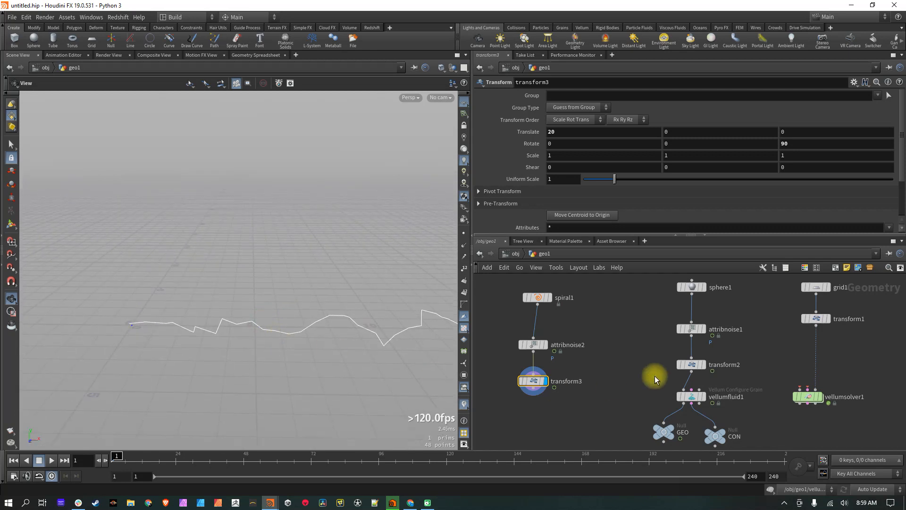
click(690, 366)
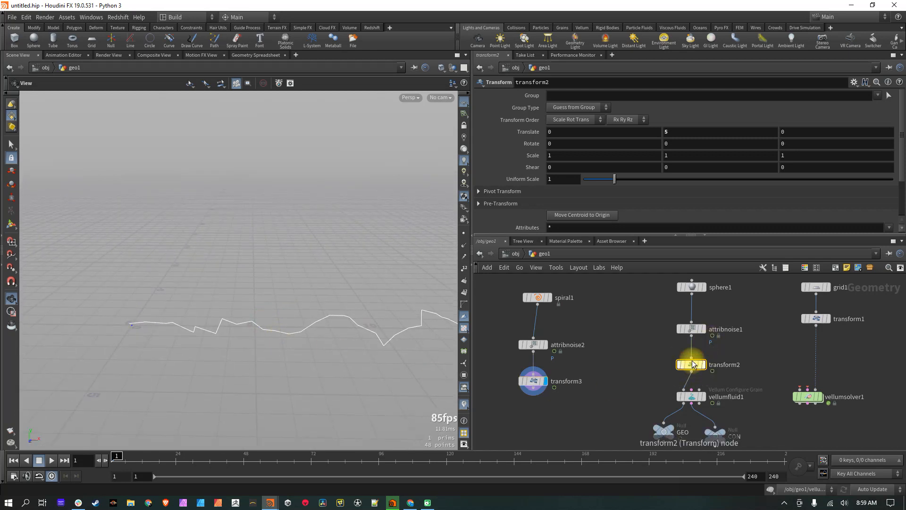
click(534, 382)
key(Return)
drag(274, 319, 228, 348)
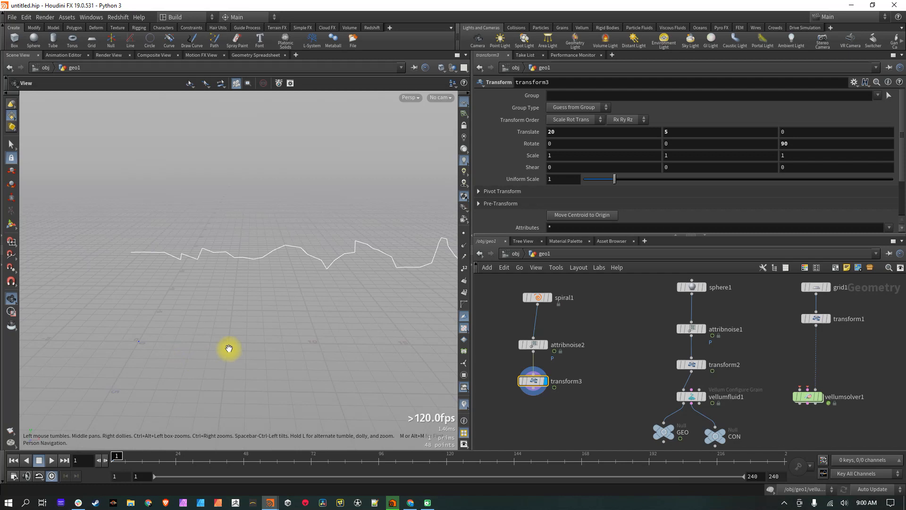
Inspect the transformed spiral from several angles, temporarily showing the Vellum fluid source as a template to compare their placement.
drag(265, 254, 287, 334)
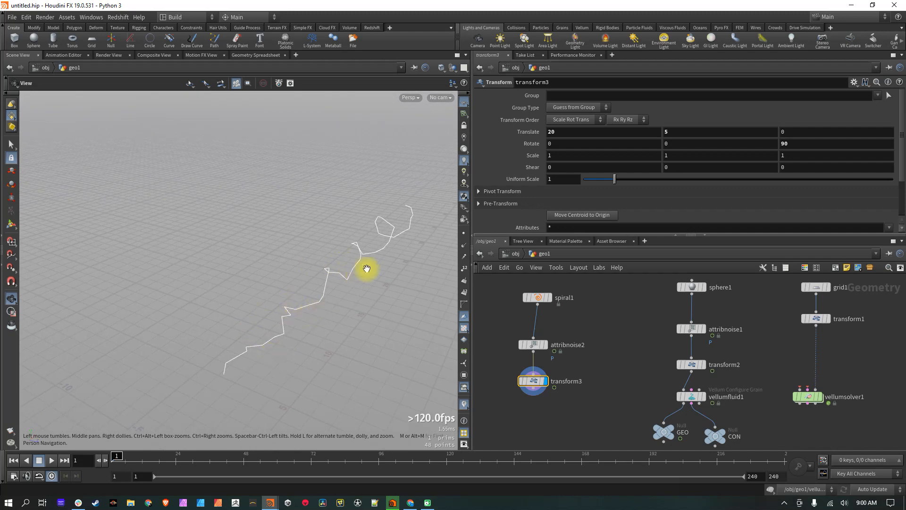
drag(349, 273, 215, 277)
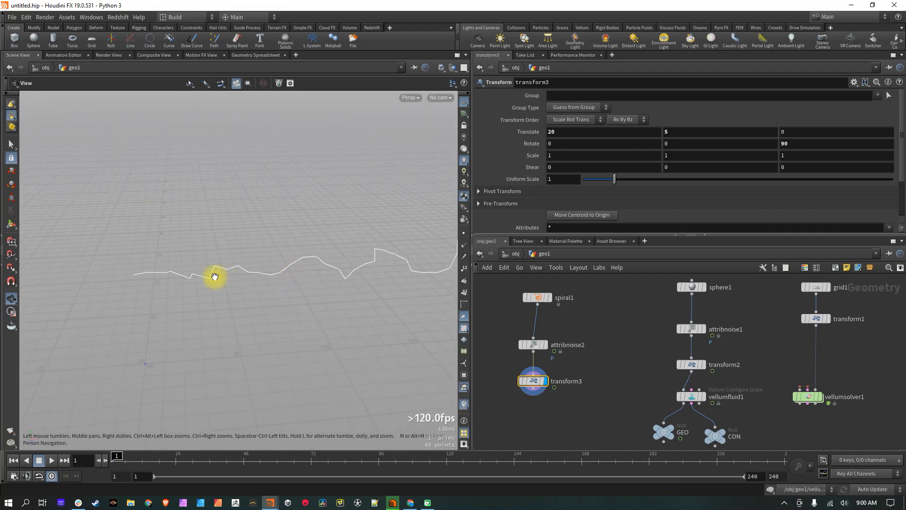
drag(324, 279, 399, 366)
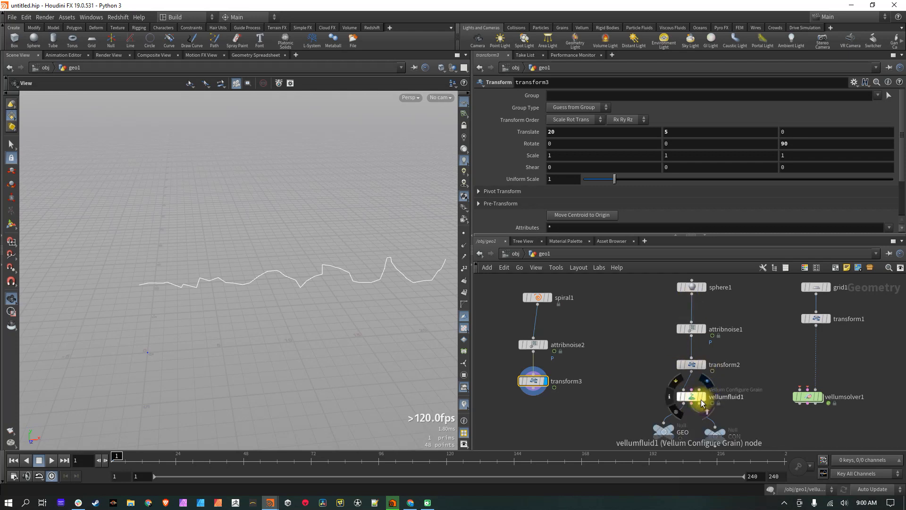
click(705, 415)
drag(185, 278, 204, 264)
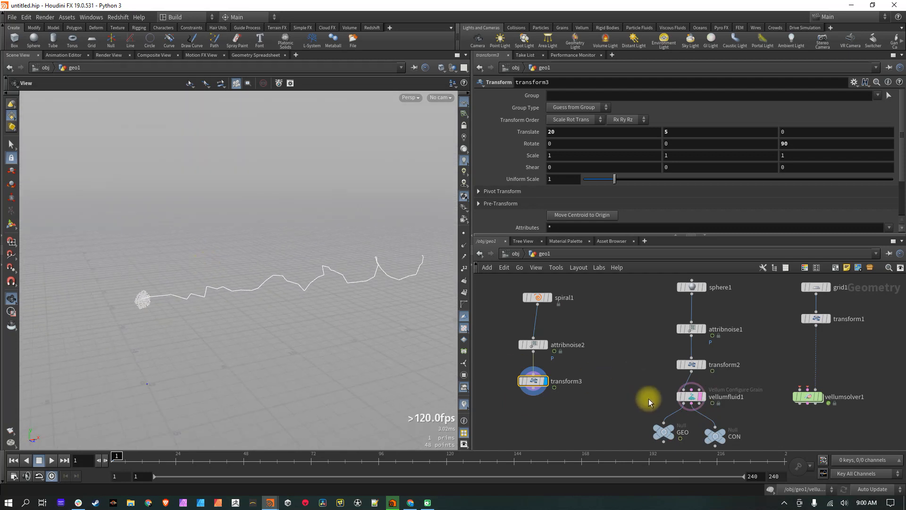
mouse_move(705, 412)
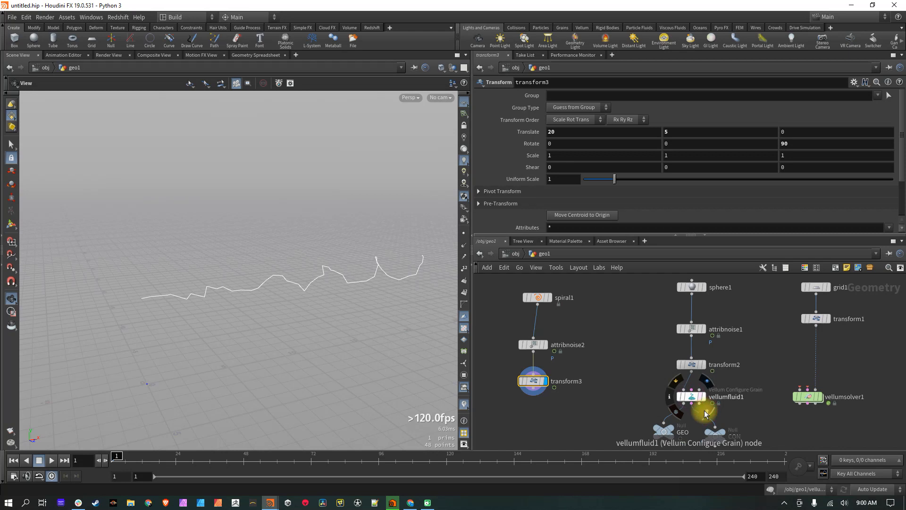
click(706, 414)
drag(386, 348, 357, 303)
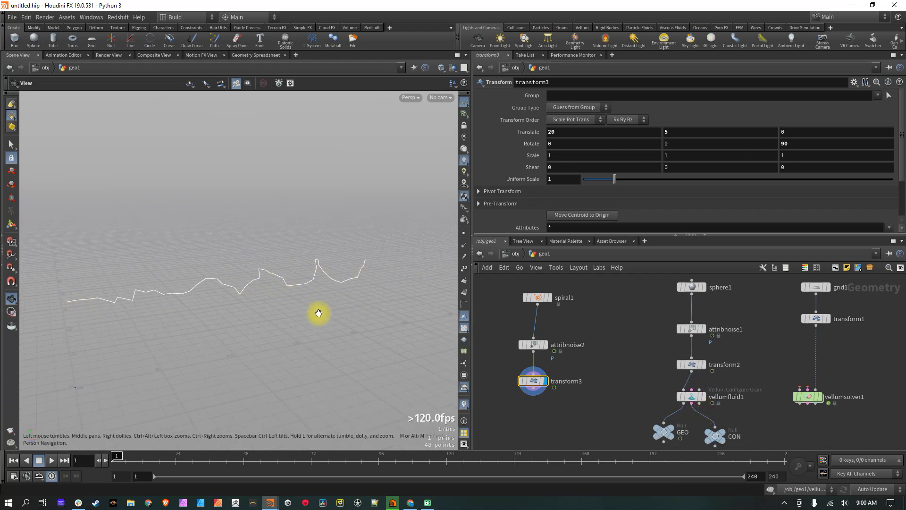
Display the Vellum Solver's output, enter its forces network and select the Vellum Source node.
click(809, 397)
mouse_move(814, 397)
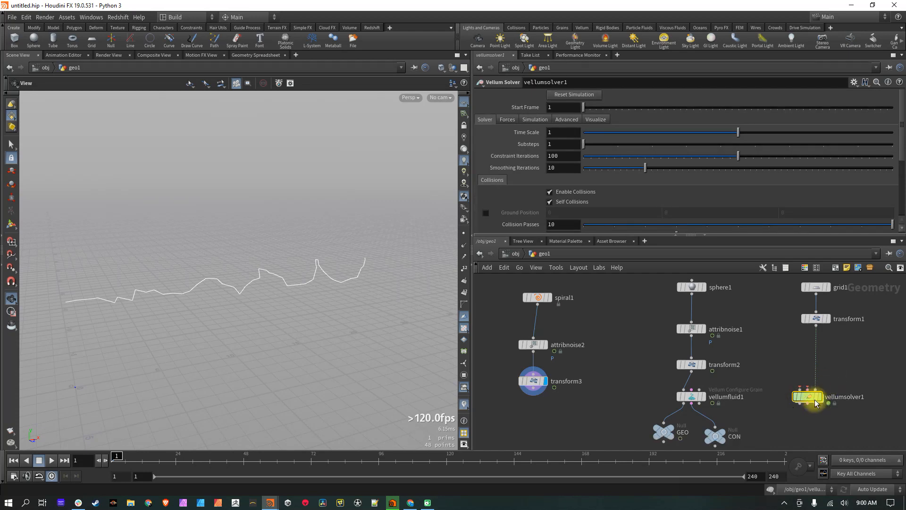
click(826, 383)
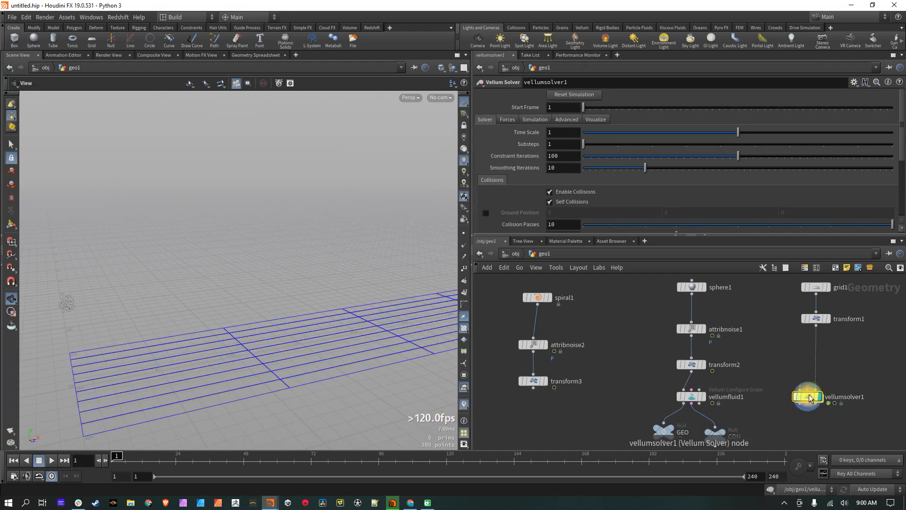
double_click(807, 398)
middle_drag(672, 355, 635, 370)
click(686, 314)
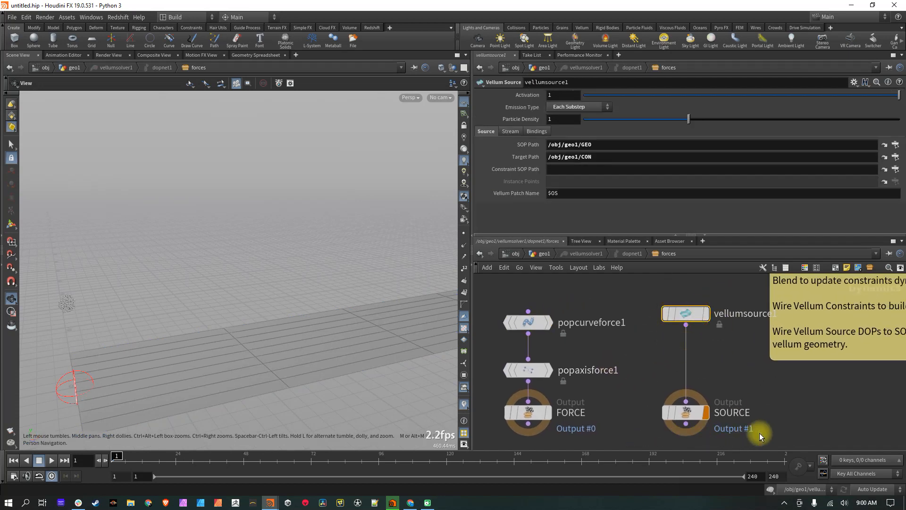
middle_drag(629, 355, 647, 355)
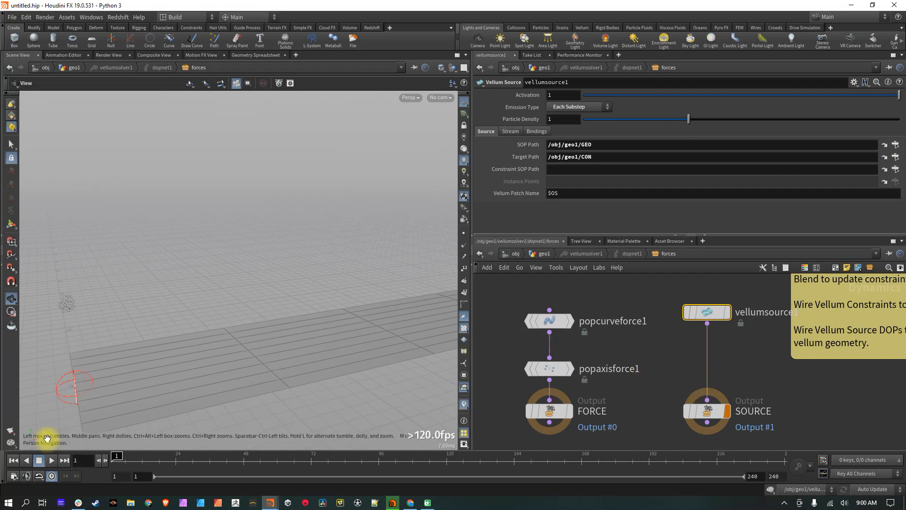
Play the fluid simulation to preview the falling particles, stop it and return to frame 1.
click(47, 463)
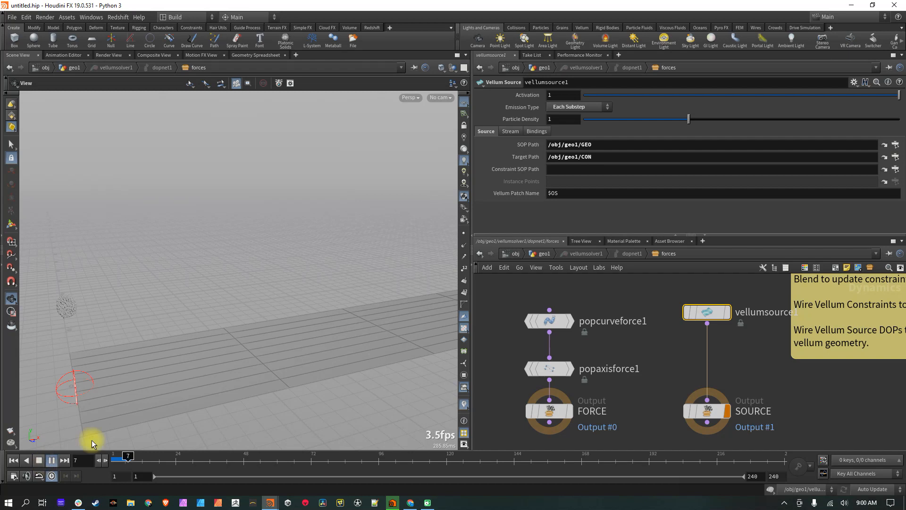
drag(143, 362, 202, 366)
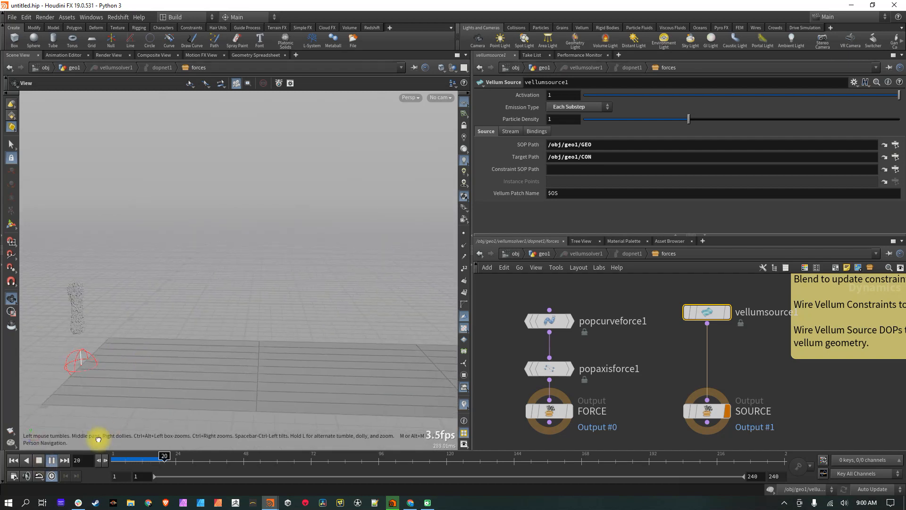
click(41, 463)
click(16, 461)
drag(152, 344, 262, 330)
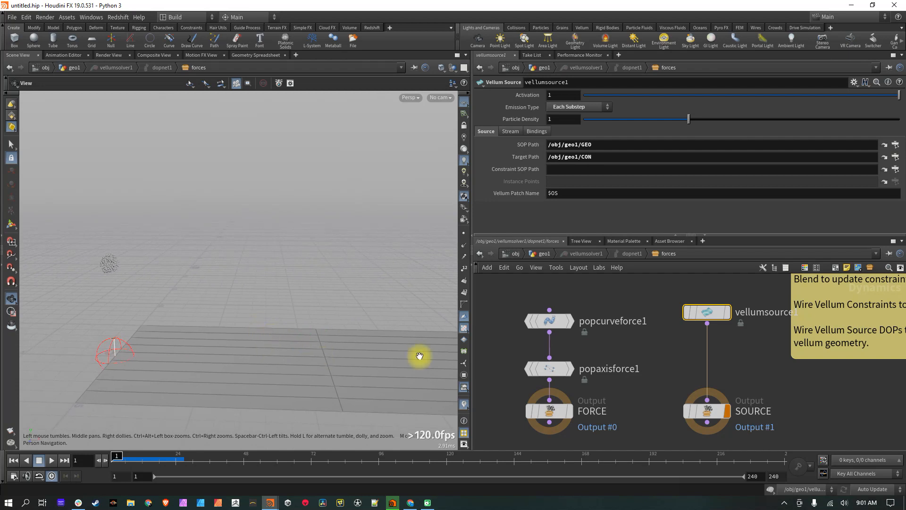
Return from the solver's forces network to the geo1 level and attach a Null node to the spiral's Transform.
click(550, 323)
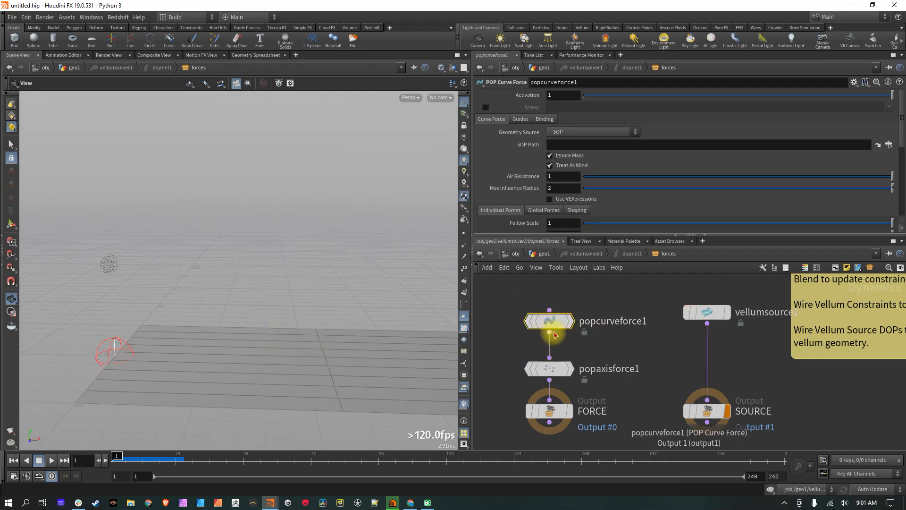
key(u)
key(u)
key(u)
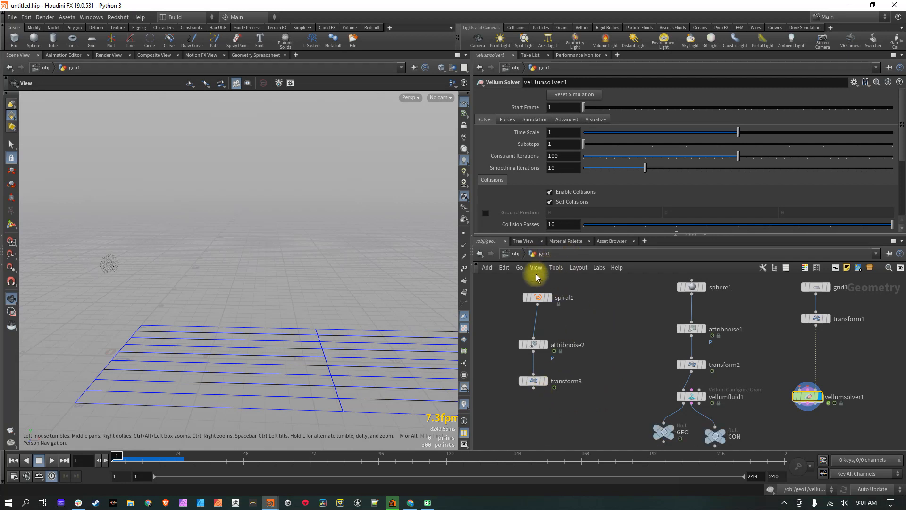
click(534, 391)
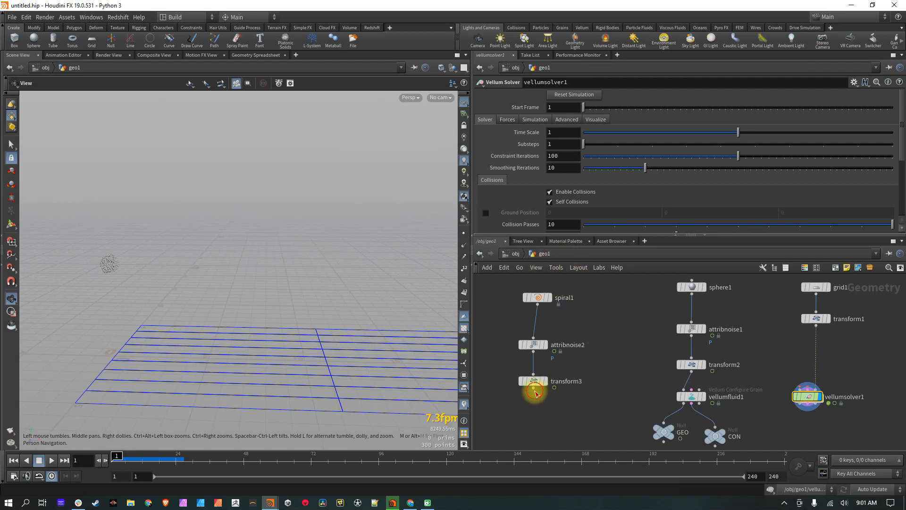
key(Tab)
text(null)
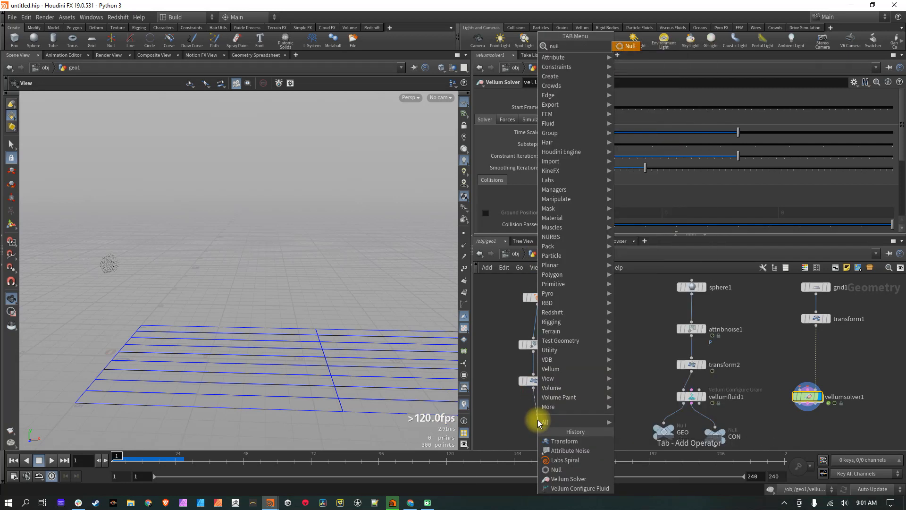
key(Return)
click(537, 420)
Rename the Null beneath the spiral's Transform as OUT_Curve_Force.
double_click(563, 419)
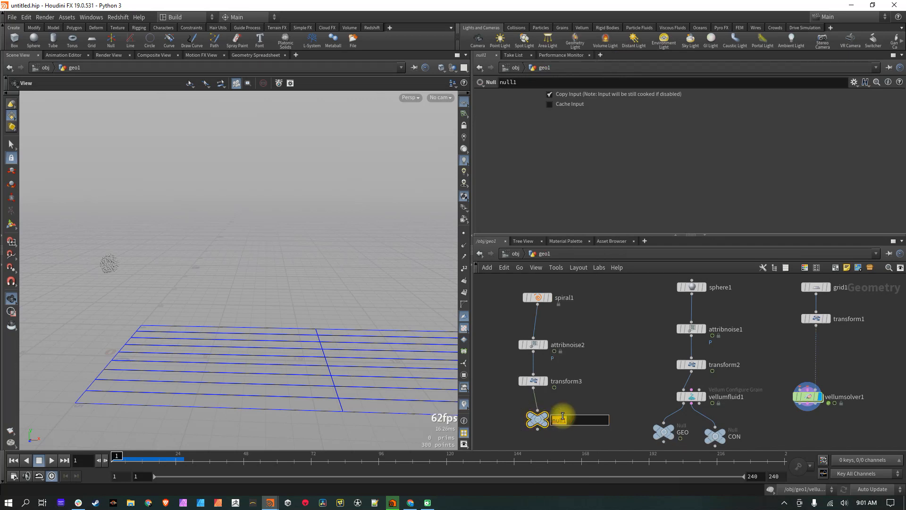
text(OUT_S)
text(urve C)
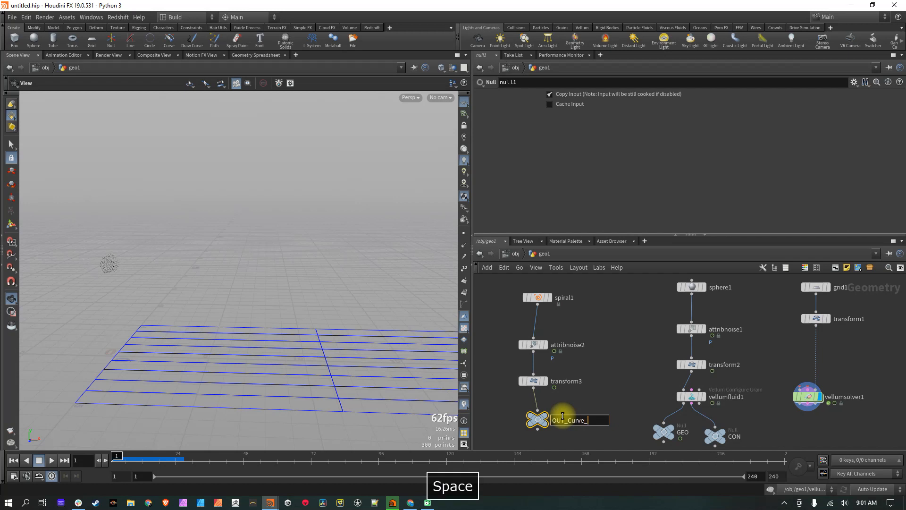
text(orce)
key(Return)
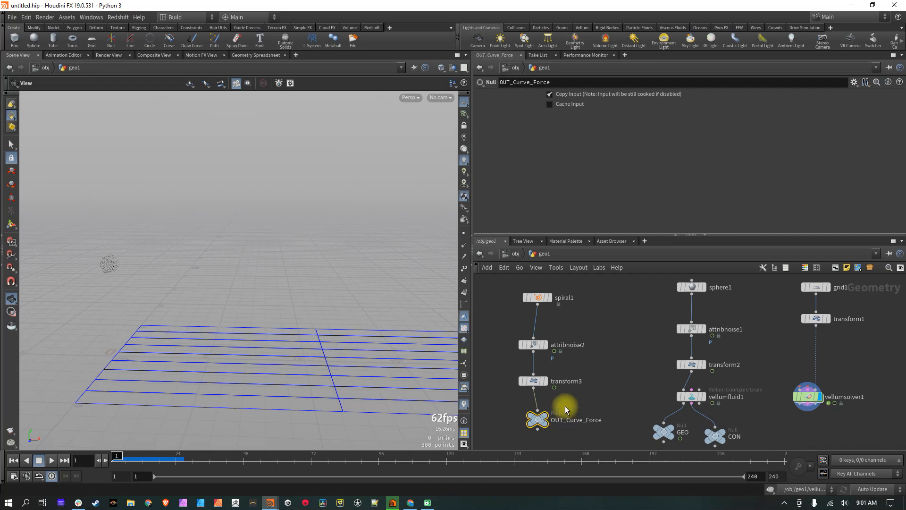
Reopen the Vellum Solver's forces network and set the POP Curve Force's SOP Path to /obj/geo1/OUT_Curve_Force.
click(809, 398)
double_click(808, 398)
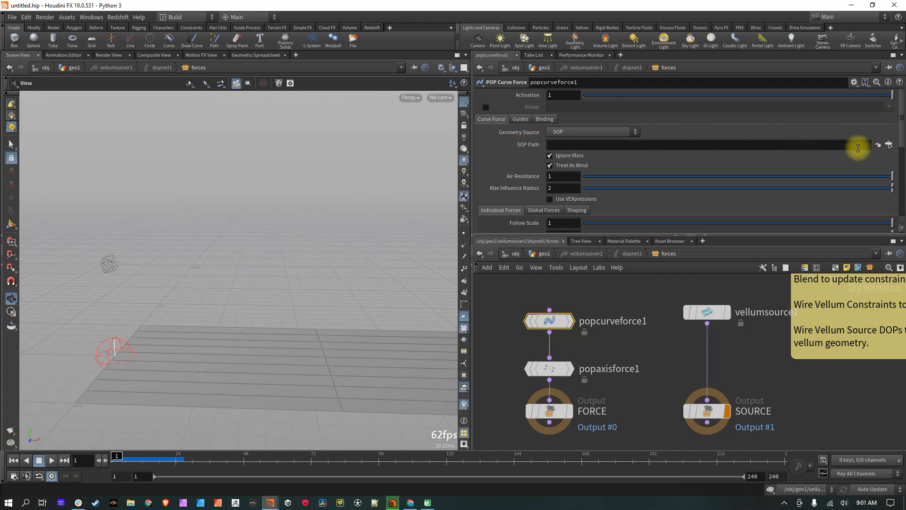
click(890, 147)
scroll(859, 158, up, 3)
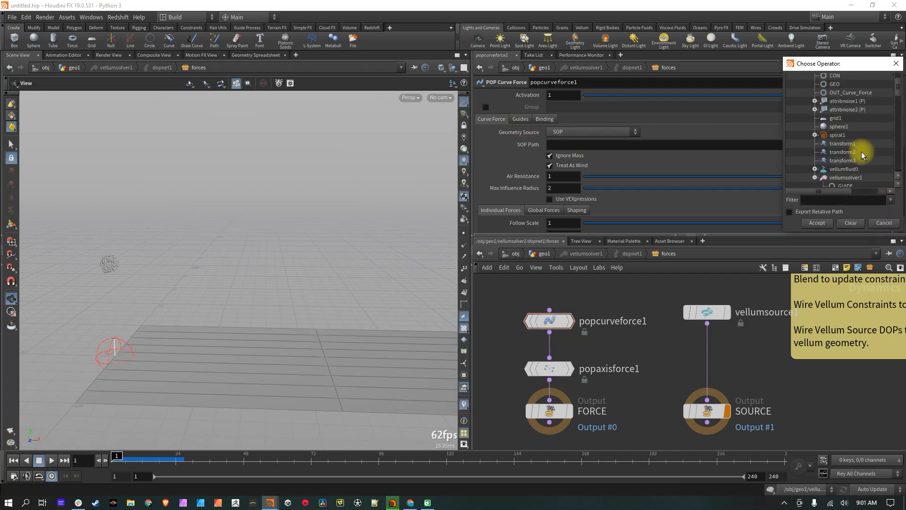
click(847, 121)
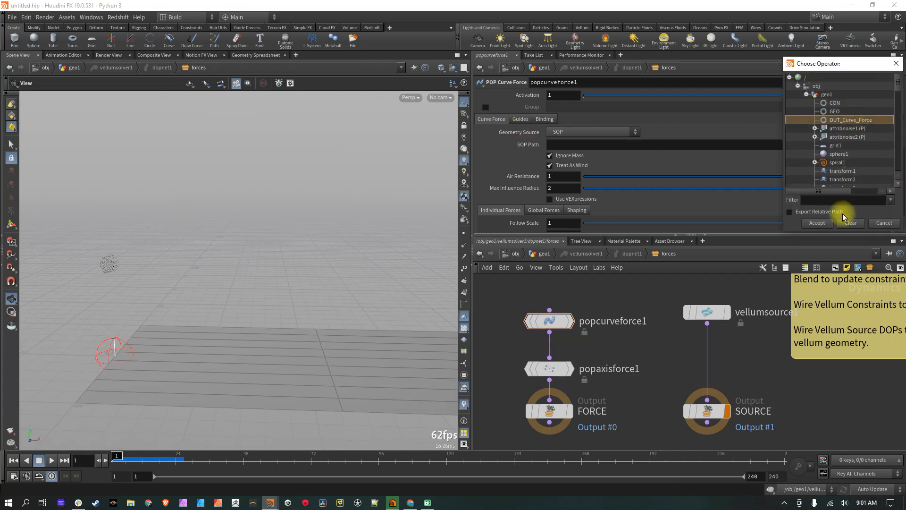
click(817, 223)
Examine the curve force guides around the spiral and the POP Curve Force's scale and falloff settings.
right_drag(399, 272, 244, 301)
middle_drag(353, 256, 229, 304)
right_drag(229, 304, 376, 303)
middle_drag(290, 278, 283, 318)
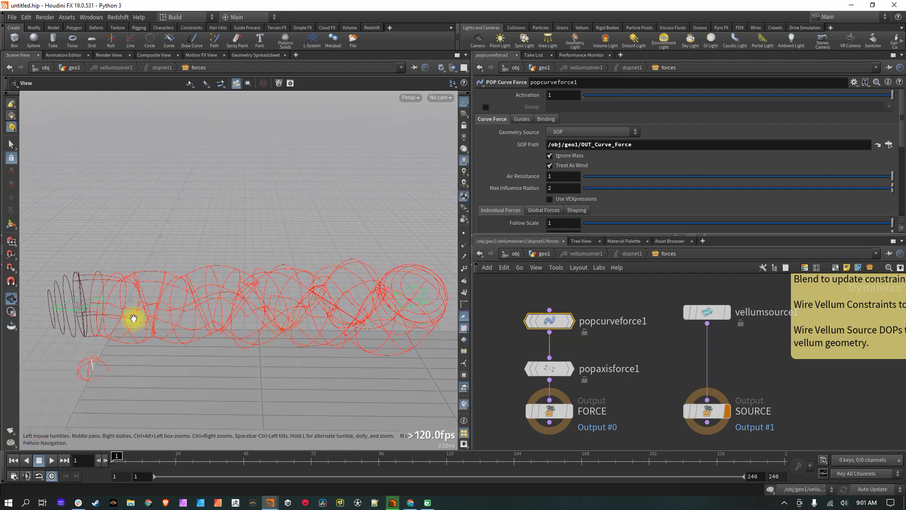
drag(338, 299, 336, 306)
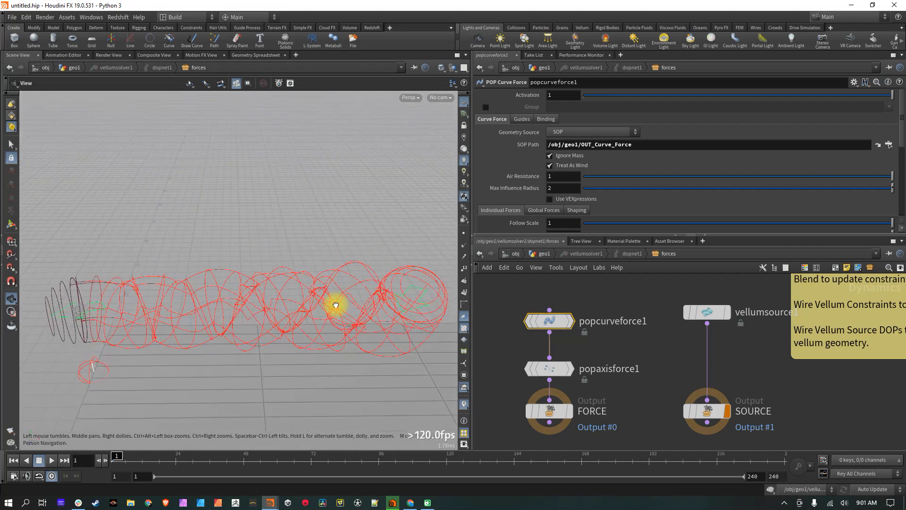
scroll(526, 192, down, 6)
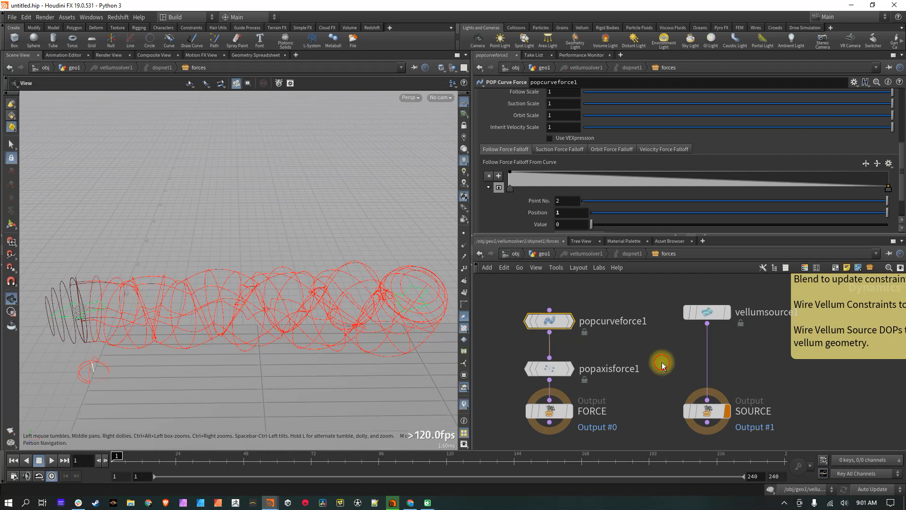
Go back to the geo1 level, display OUT_Curve_Force and show its point numbers to check the curve's direction.
key(u)
key(u)
key(u)
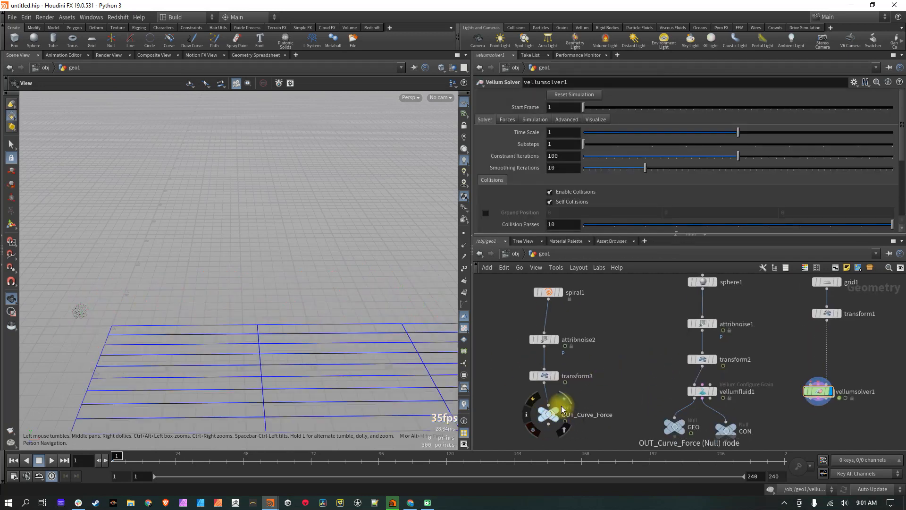
click(565, 400)
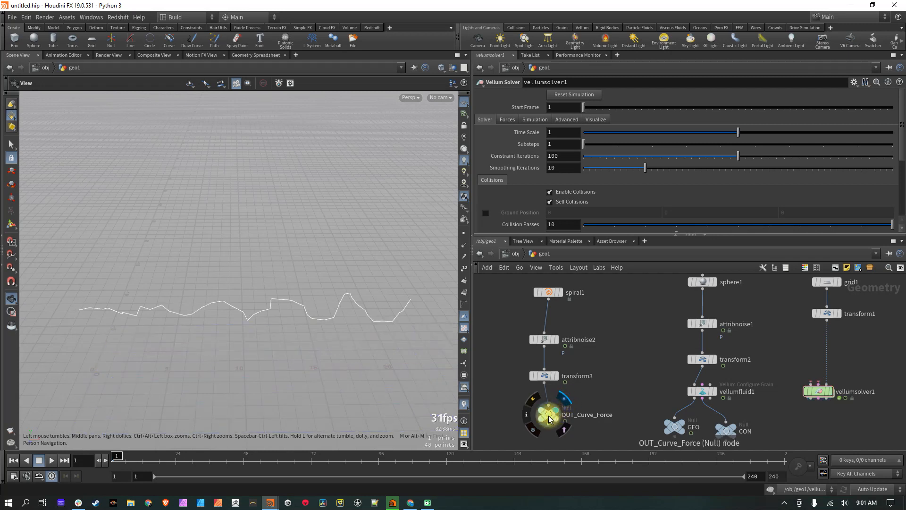
click(549, 415)
click(465, 270)
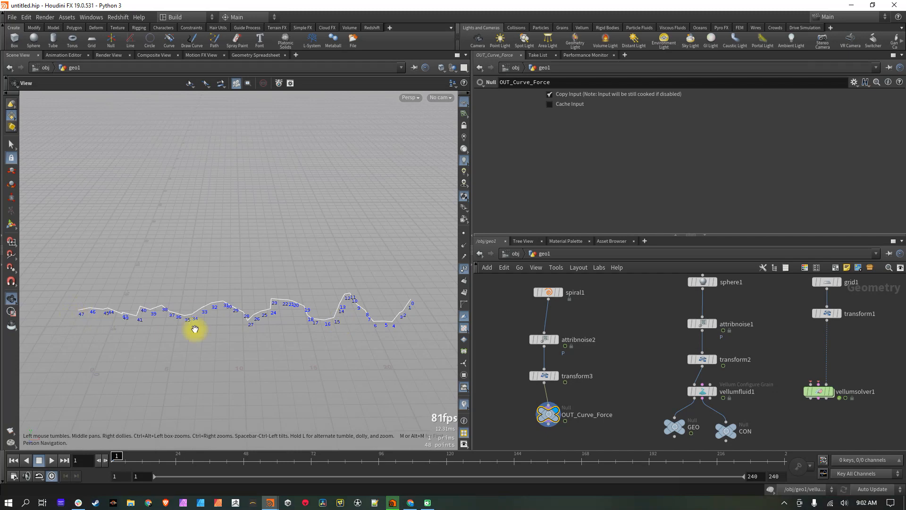
Insert a Sort node between the spiral and its Attribute Noise, with Point Sort set to Reverse.
key(Tab)
text(rever)
key(BackSpace)
key(BackSpace)
key(BackSpace)
key(BackSpace)
key(BackSpace)
text(sort)
key(Return)
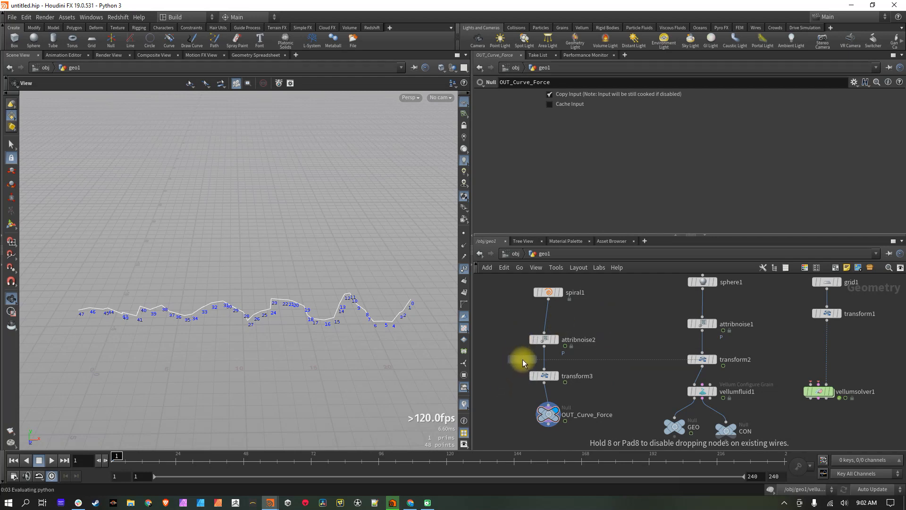
click(550, 315)
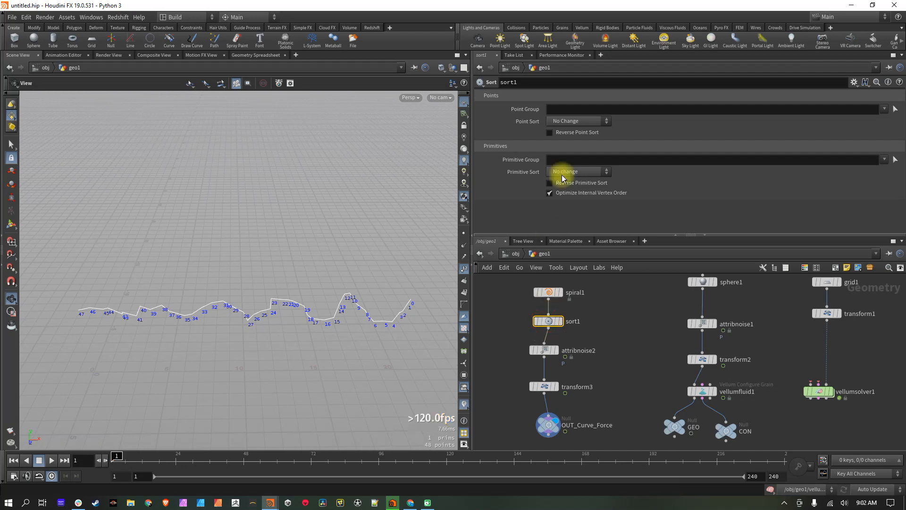
click(564, 120)
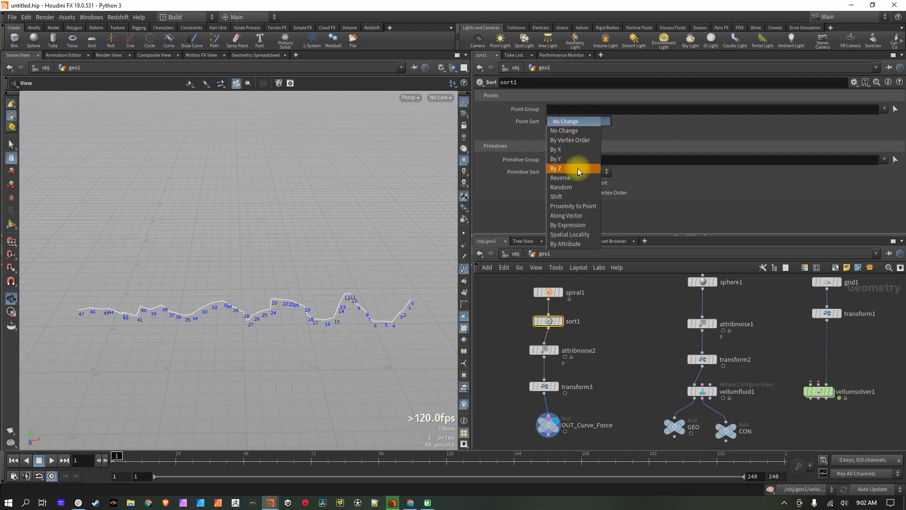
click(564, 178)
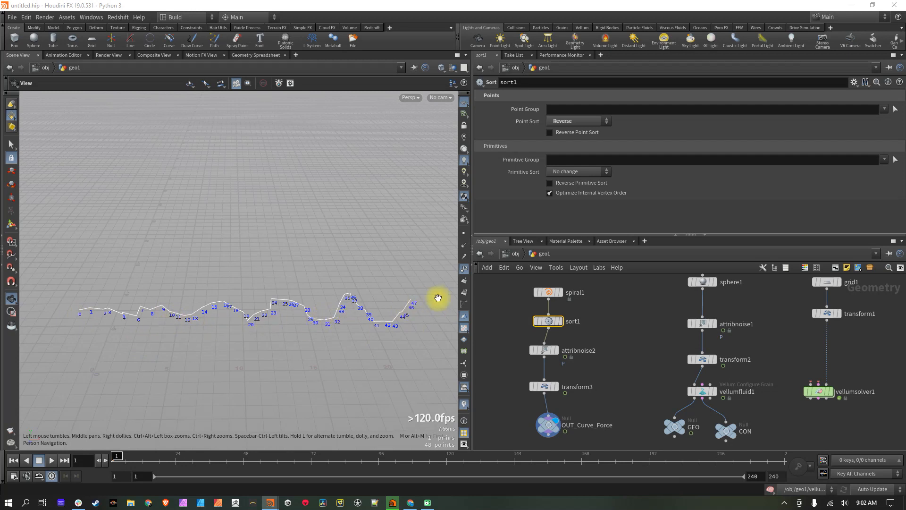
Enter the Vellum Solver's forces network again and turn off the point number display.
double_click(818, 392)
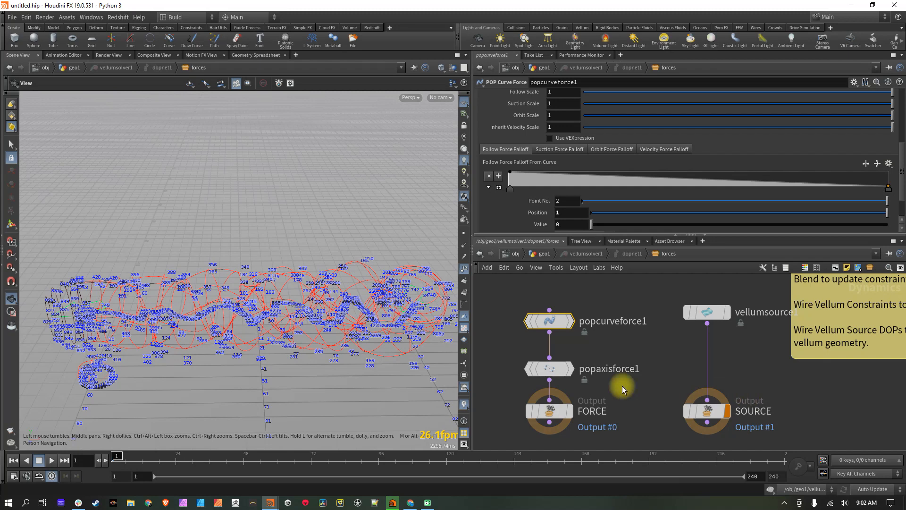
click(462, 270)
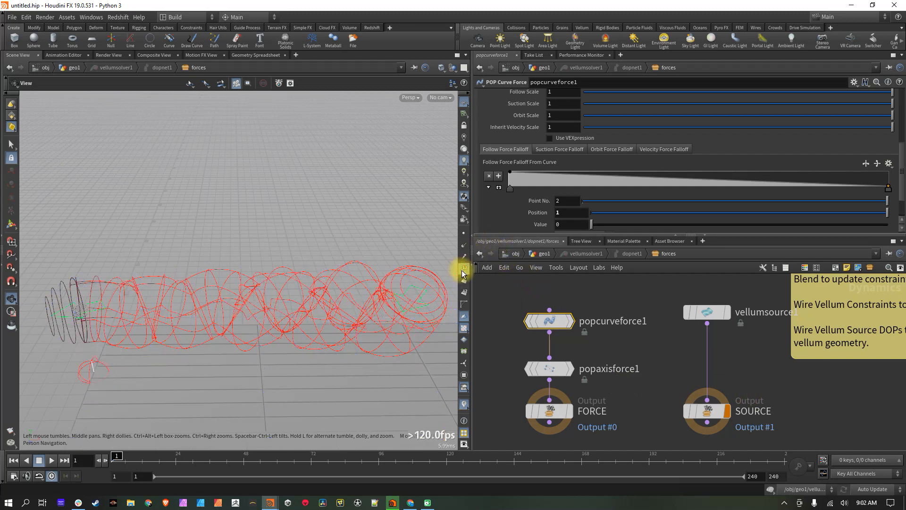
In geo1, delete the Sort node and insert a Reverse node between the spiral and its Attribute Noise.
scroll(269, 305, down, 3)
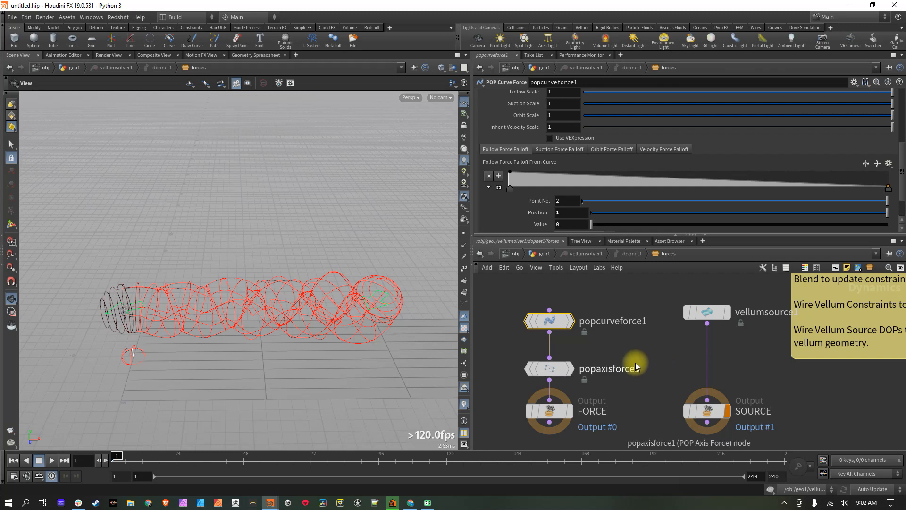
key(u)
key(u)
key(u)
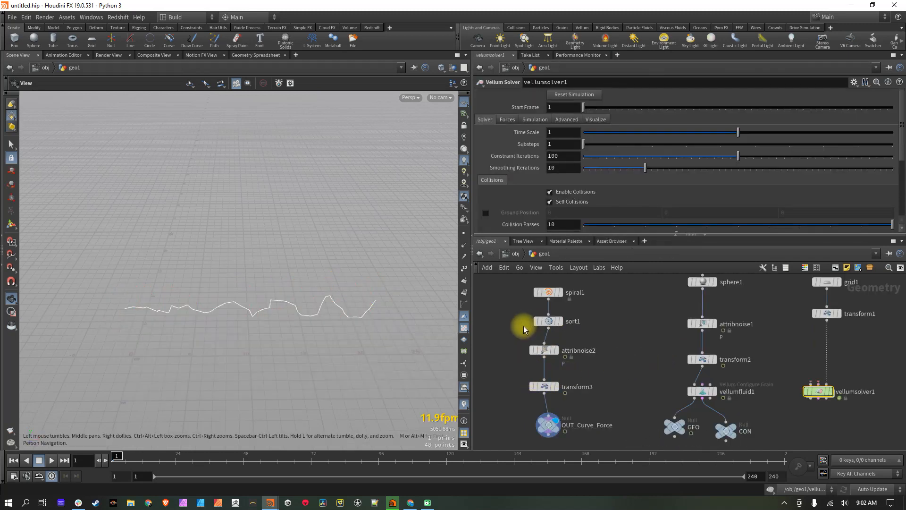
drag(588, 337, 591, 329)
key(Delete)
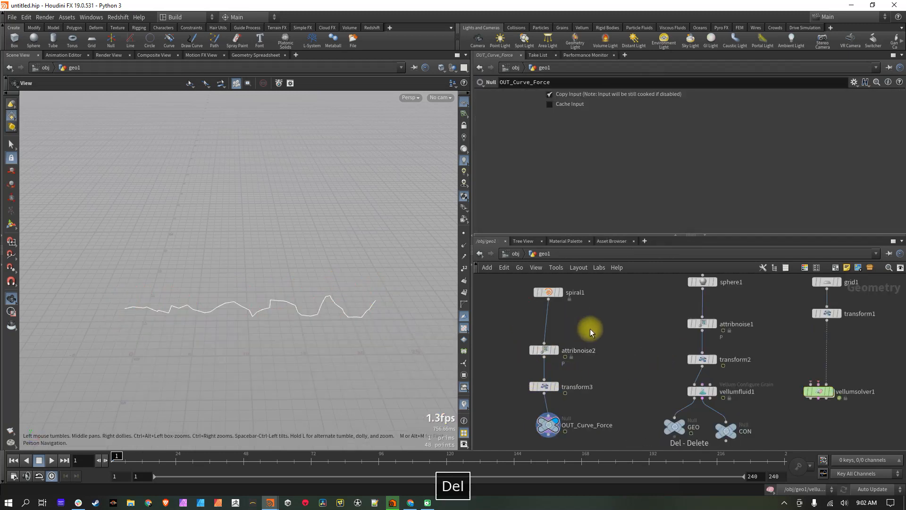
key(Tab)
text(res)
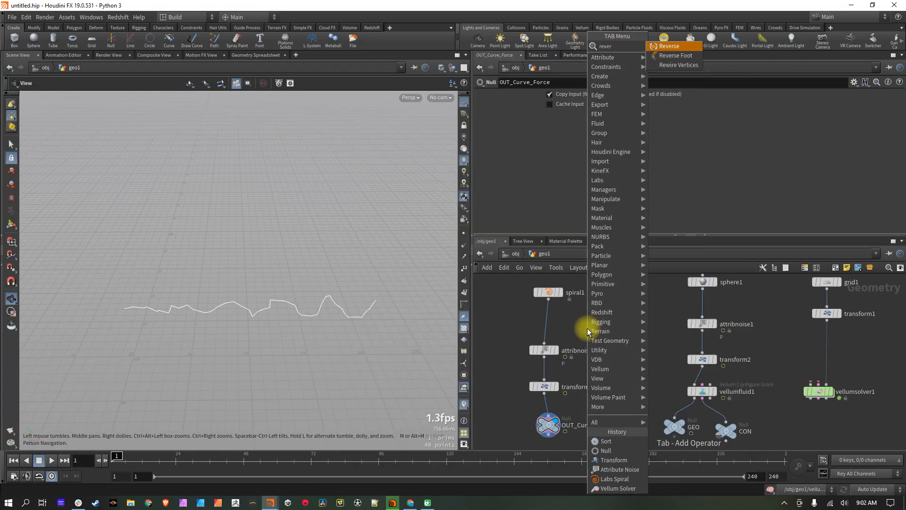
key(Return)
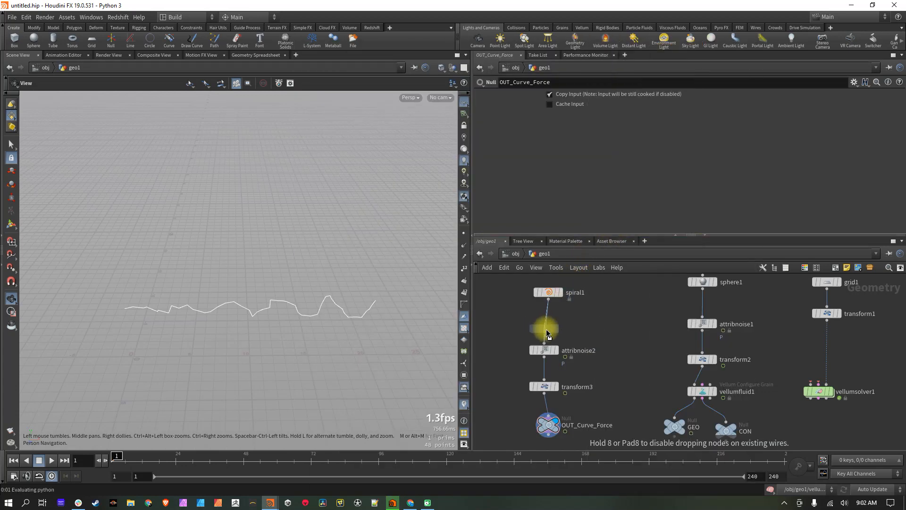
click(547, 332)
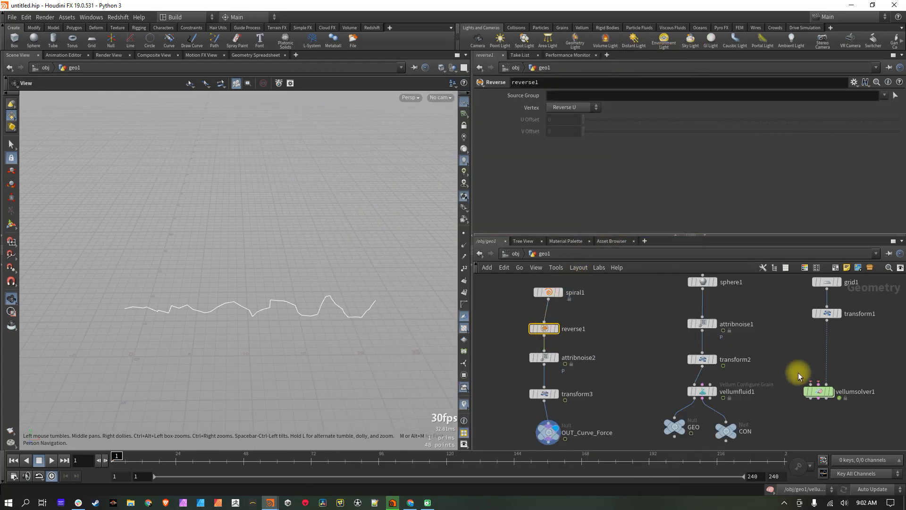
Check the reversed curve's force guides in the Vellum Solver's forces network, comparing them with the curve in geo1.
click(820, 392)
key(i)
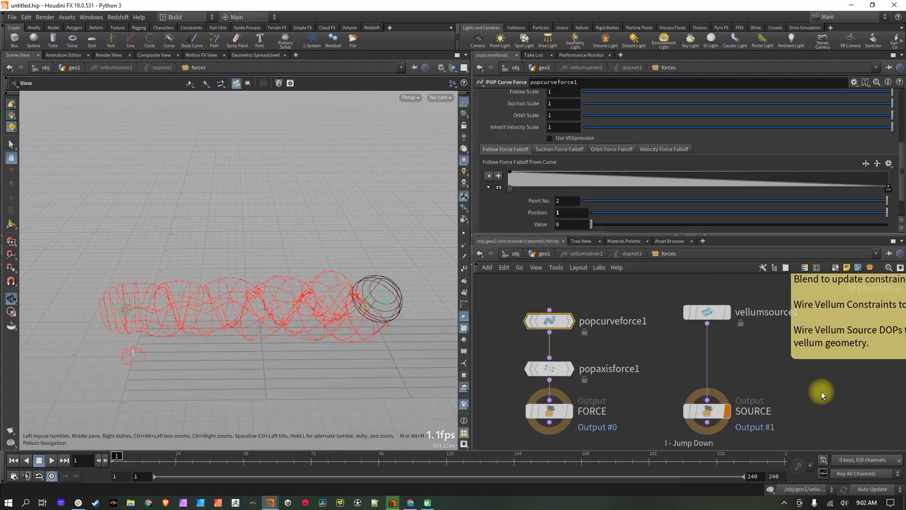
key(u)
click(547, 329)
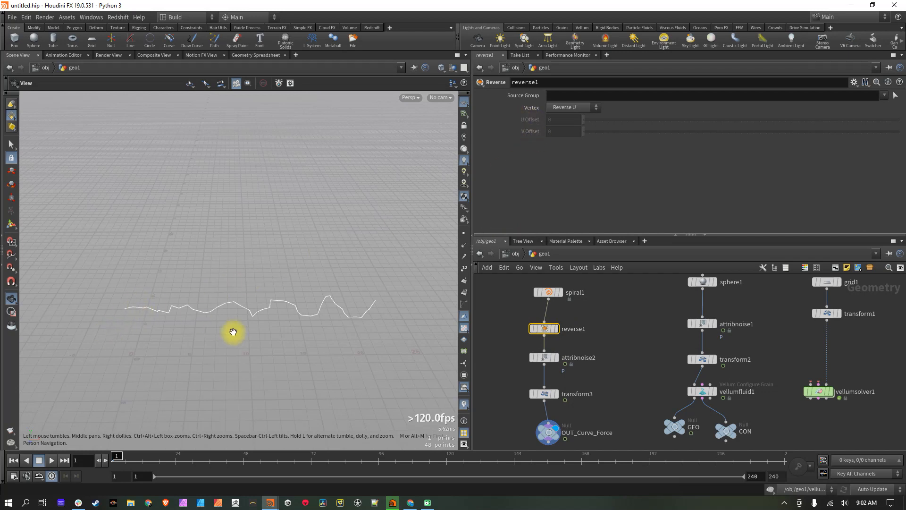
click(820, 392)
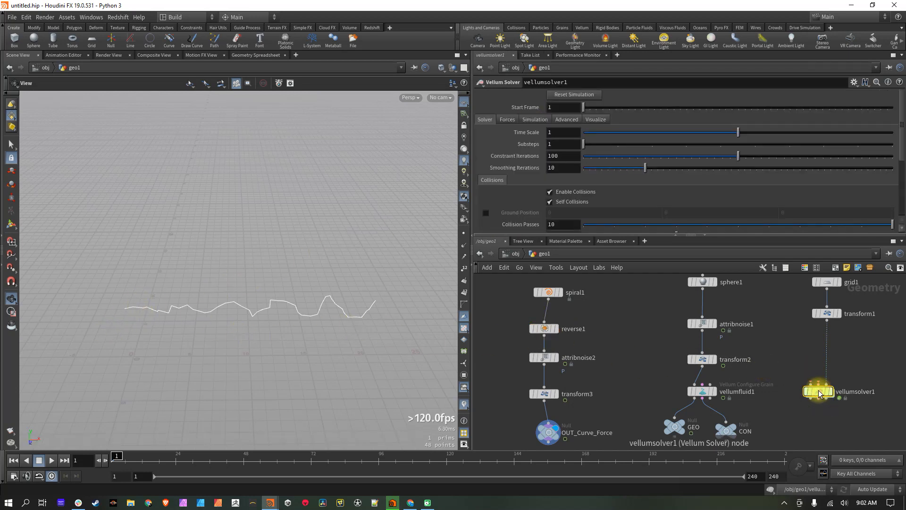
key(i)
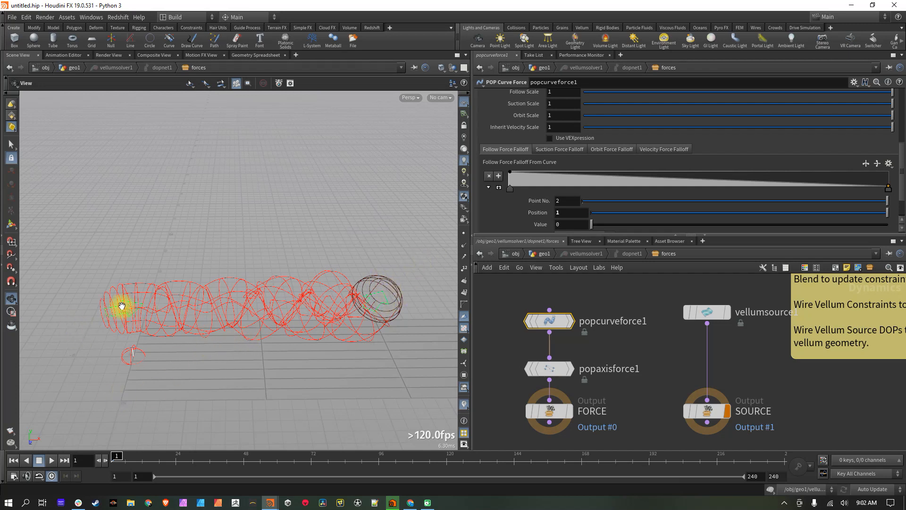
mouse_move(558, 329)
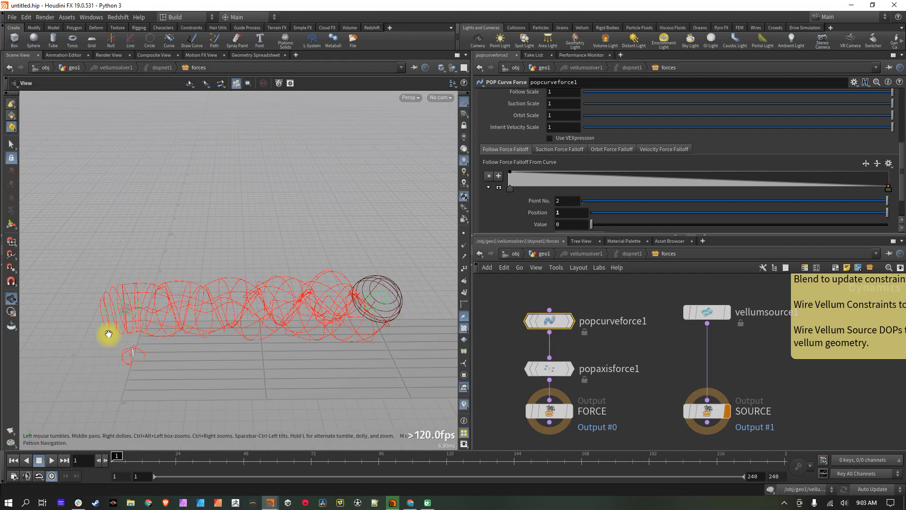
Play the simulation to see how the particles react to the curve force, and return to the first frame.
right_drag(140, 313, 278, 316)
drag(156, 319, 348, 333)
middle_drag(277, 324, 304, 285)
drag(277, 315, 270, 302)
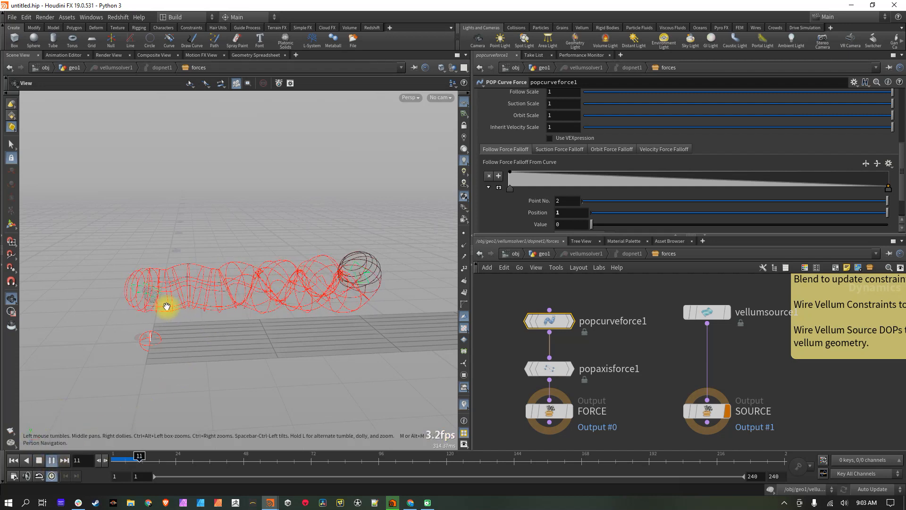
right_drag(170, 305, 314, 307)
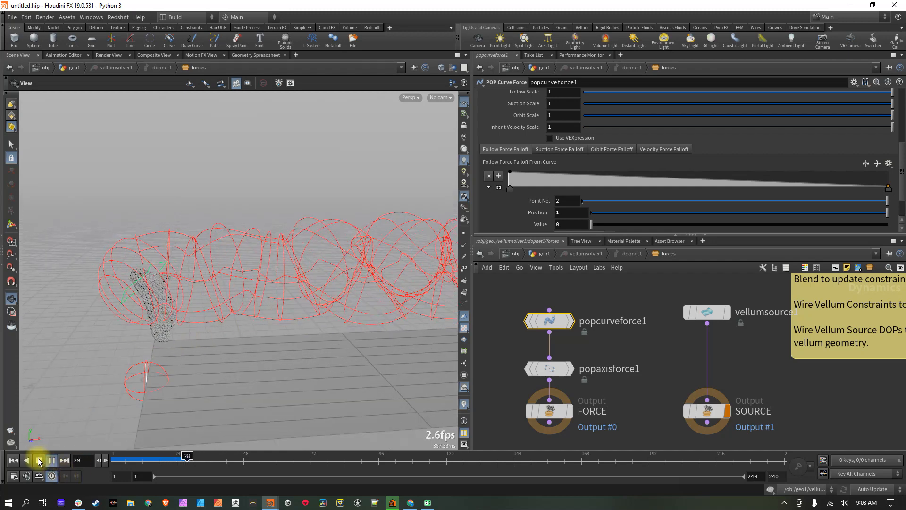
click(13, 460)
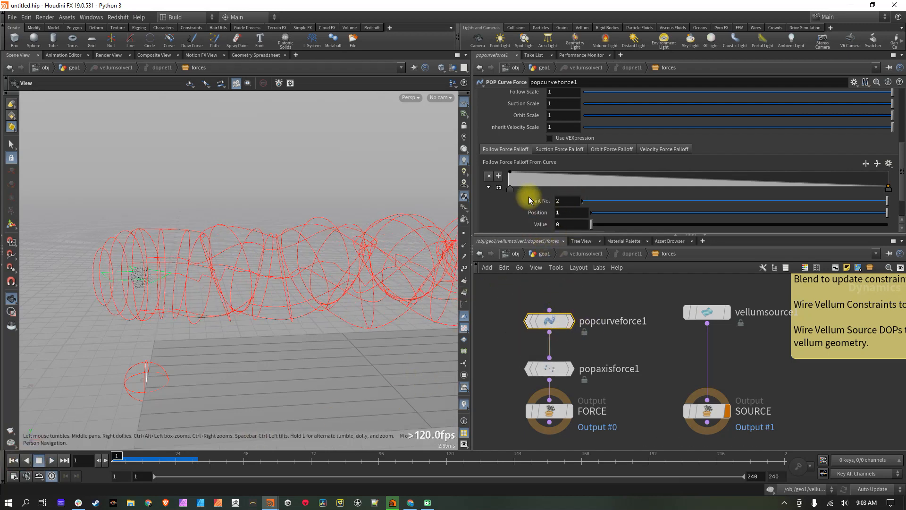
On the POP Curve Force, set Follow Scale to 50, Suction Scale to 20 and Orbit Scale to 5.
scroll(527, 198, up, 3)
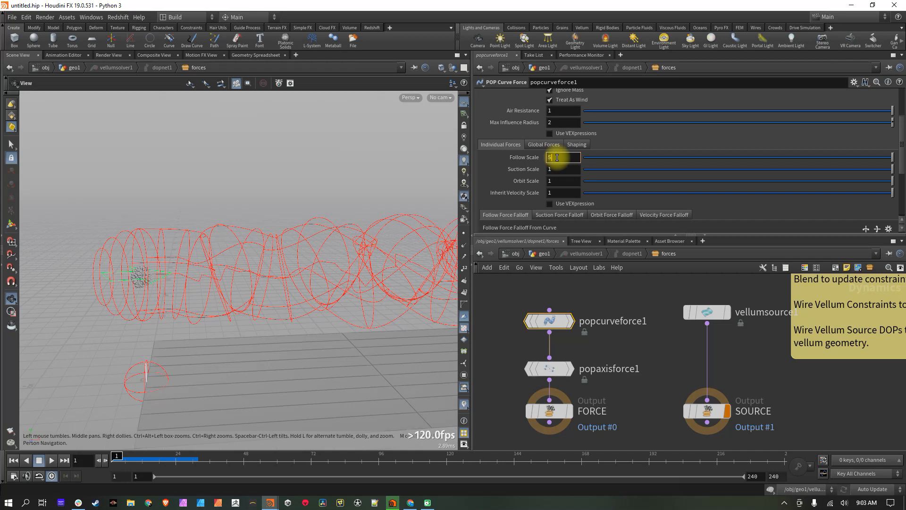
key(Return)
click(557, 166)
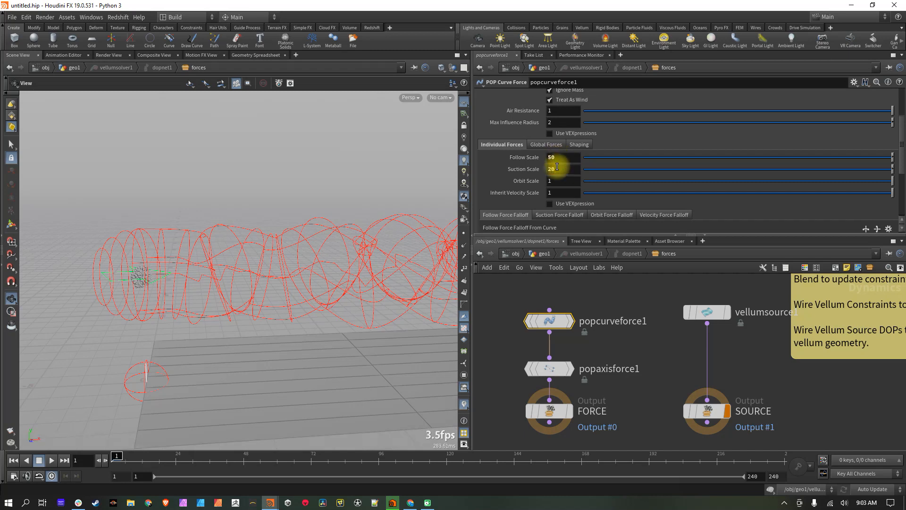
click(562, 181)
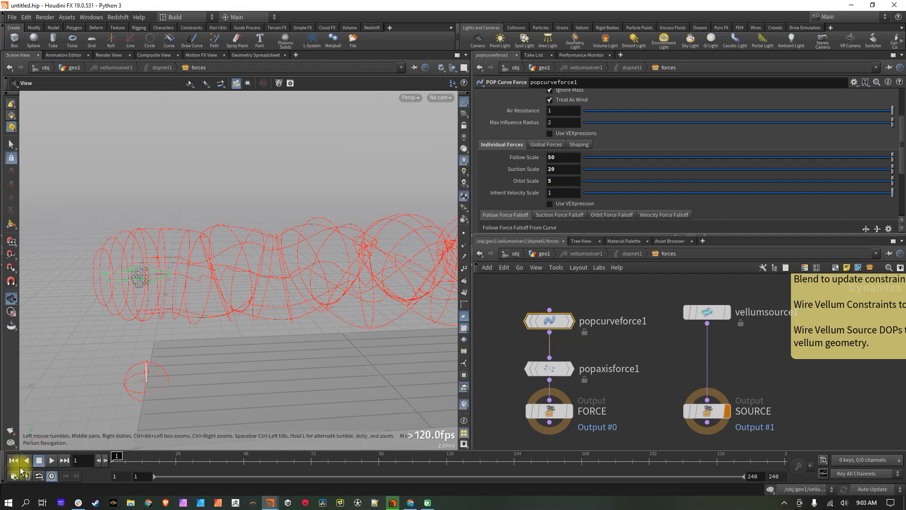
Play the first frames of the simulation and inspect the particles' path along the spiral.
click(51, 461)
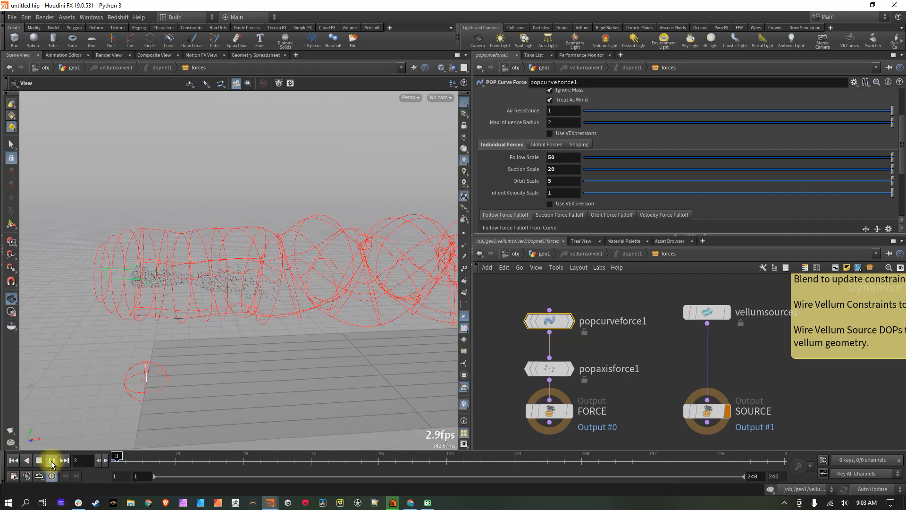
click(38, 461)
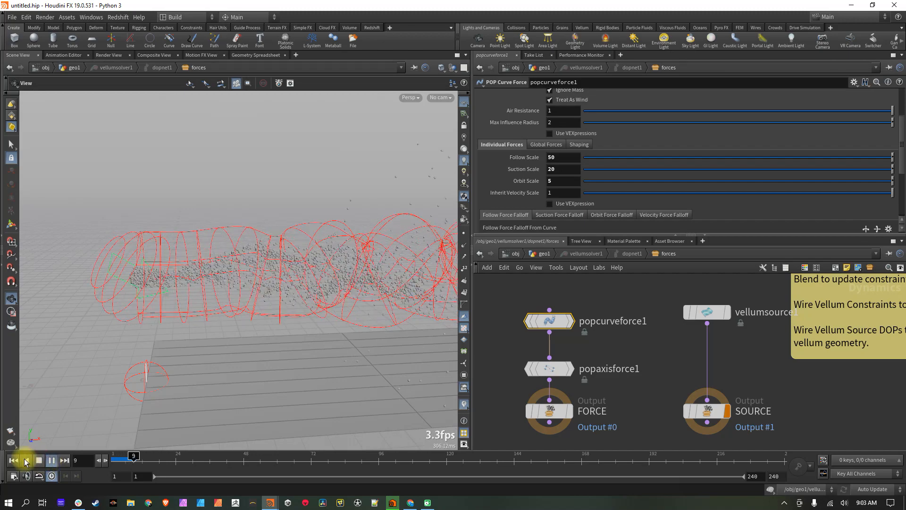
drag(378, 317, 394, 286)
middle_drag(394, 286, 263, 320)
right_drag(263, 319, 425, 325)
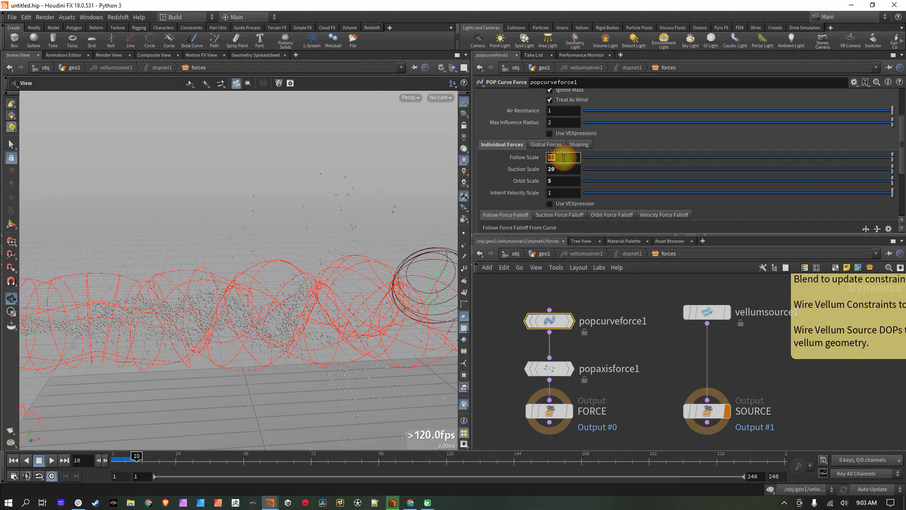
Set the POP Curve Force's Follow Scale to 20.
key(Return)
right_drag(336, 296, 264, 322)
middle_drag(264, 321, 281, 309)
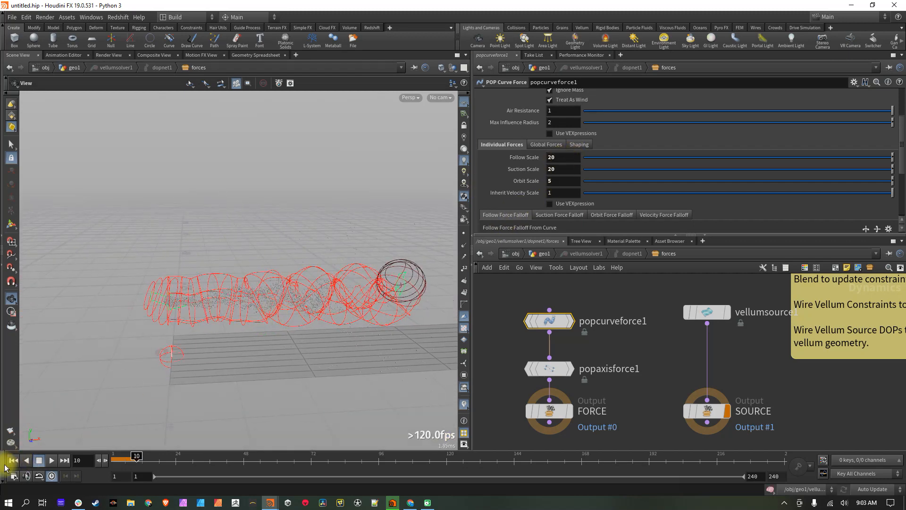
Replay the simulation from the first frame to about frame 80 and examine the particle stream along the whole spiral.
click(13, 460)
click(52, 460)
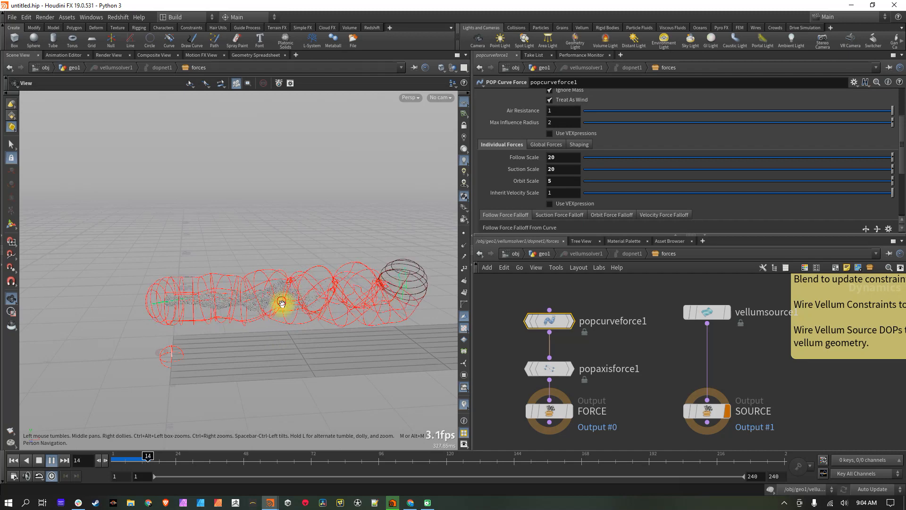
drag(342, 309, 257, 315)
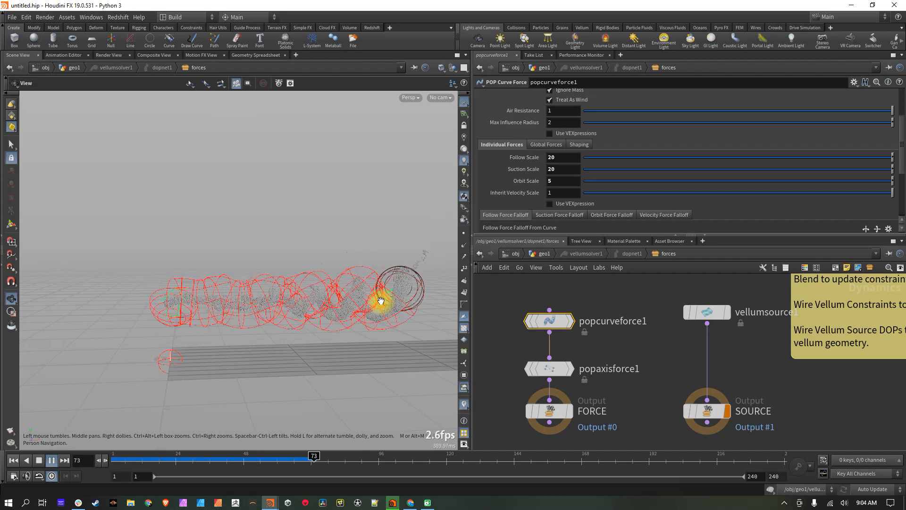
click(39, 461)
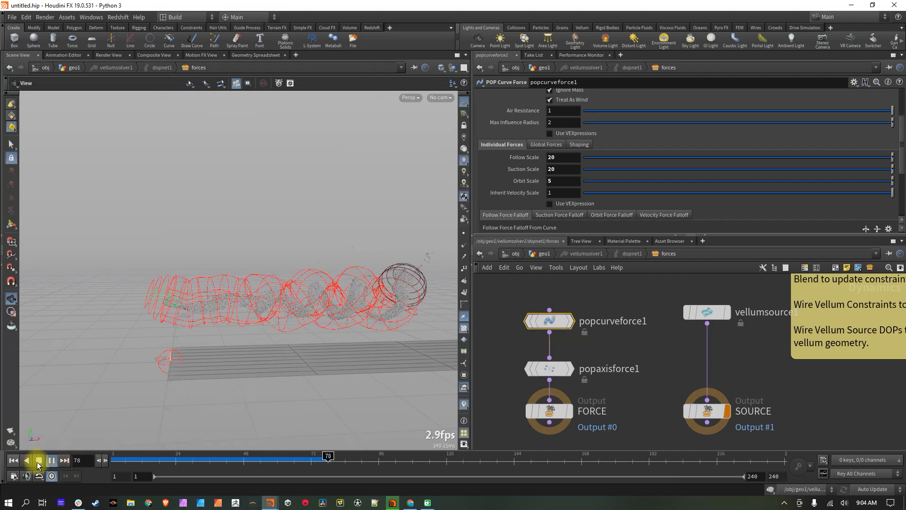
middle_drag(349, 314, 171, 339)
right_drag(235, 341, 372, 334)
middle_drag(235, 315, 225, 329)
drag(226, 329, 389, 284)
right_drag(389, 283, 200, 326)
middle_drag(289, 316, 266, 321)
Set the Radius and Height of the POP Axis Force to 5.
click(552, 370)
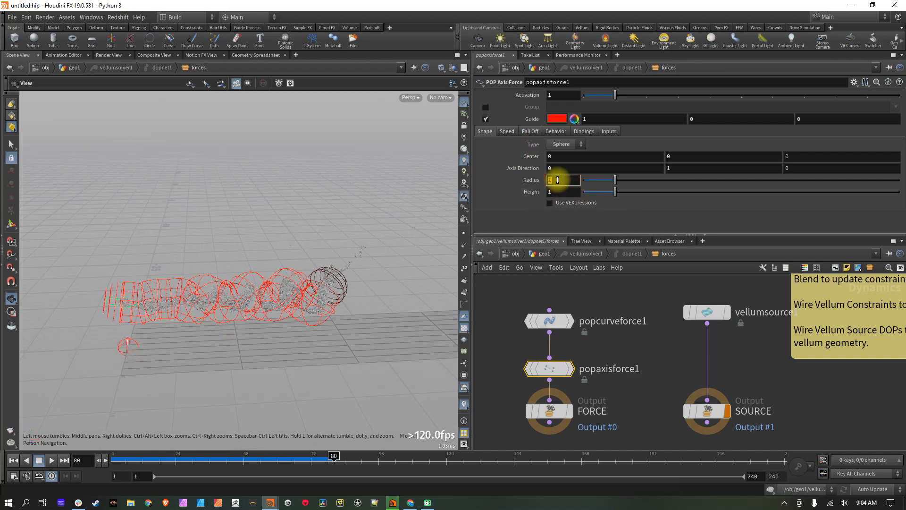
text(5)
key(Return)
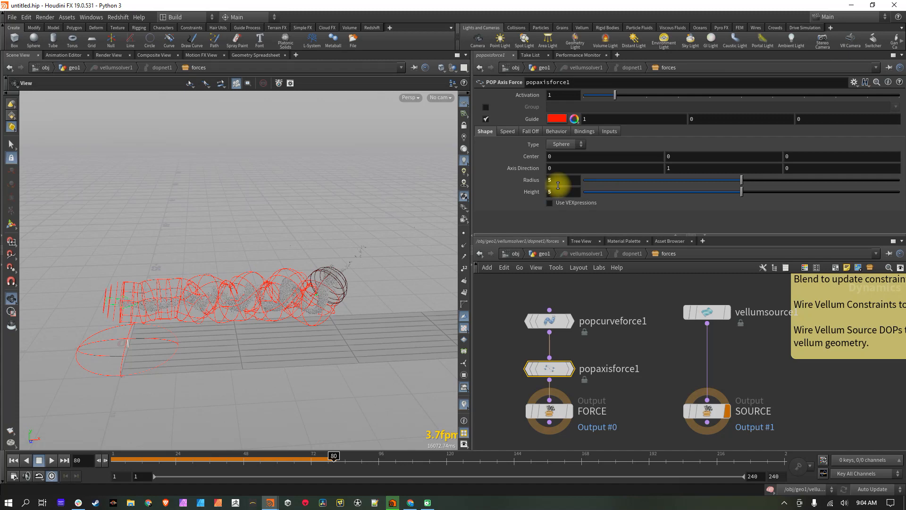
Try a Radius of 1 on the POP Axis Force to compare its guide shape, and return the Radius to 5.
text(1)
key(Return)
key(space)
drag(132, 330, 208, 321)
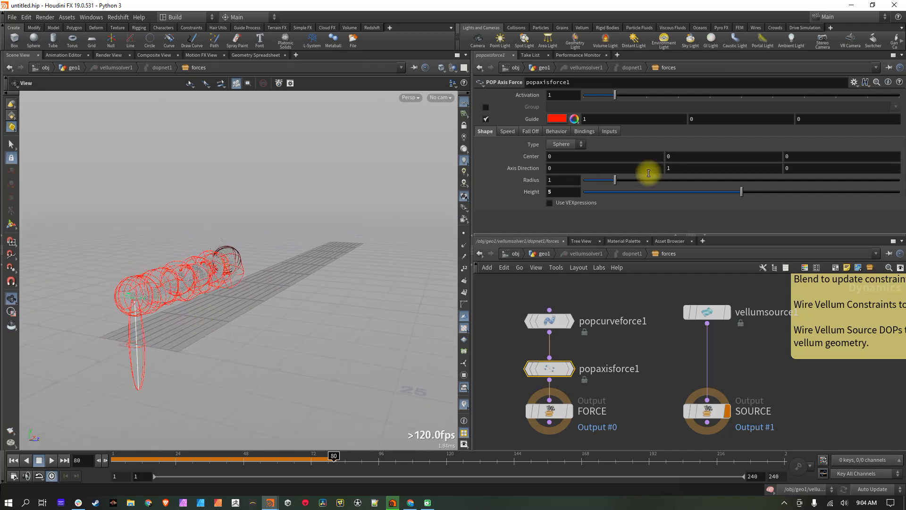
double_click(565, 179)
text(5)
key(Return)
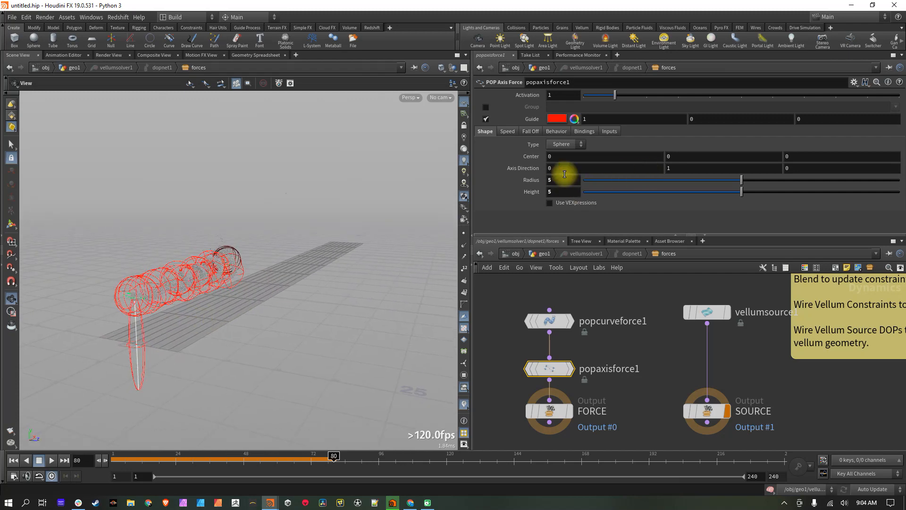
key(space)
drag(208, 326, 181, 294)
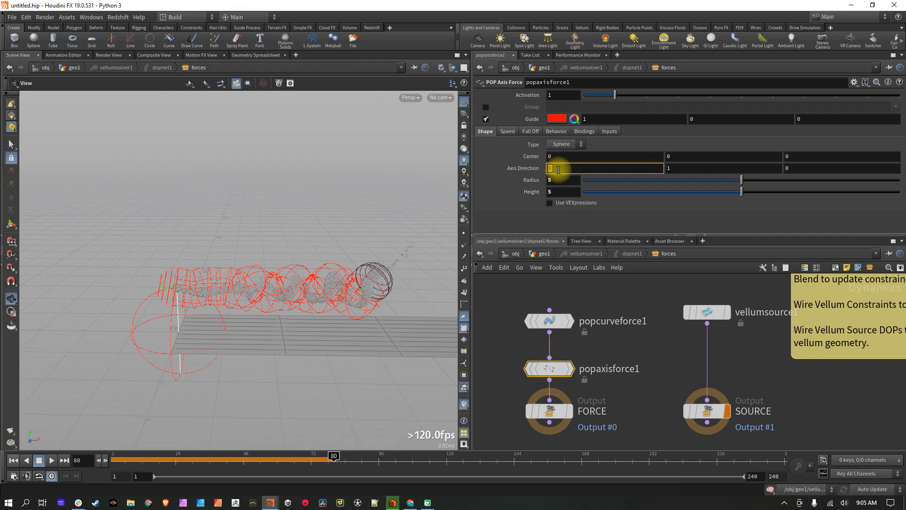
Set the POP Axis Force's Axis Direction to 1, 0, 0 and keep its Radius at 5.
text(1)
key(Tab)
text(0)
key(Tab)
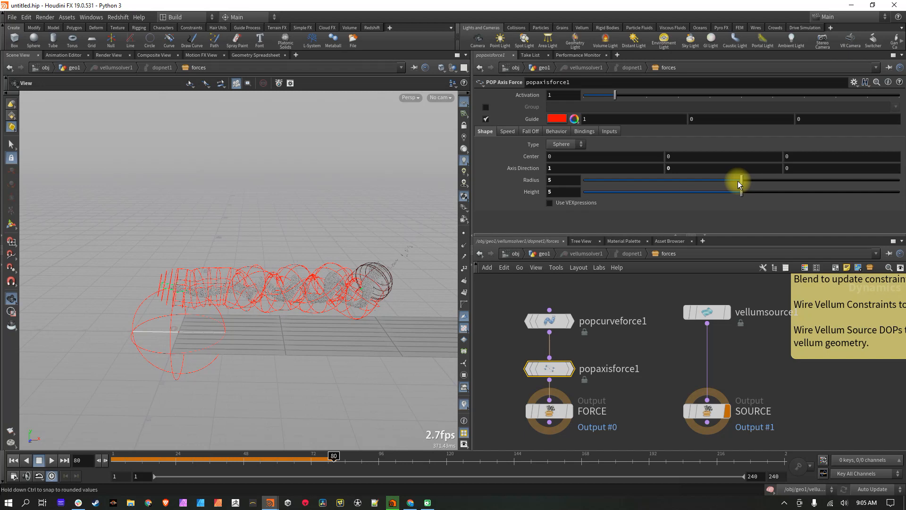
drag(716, 185, 698, 181)
click(571, 178)
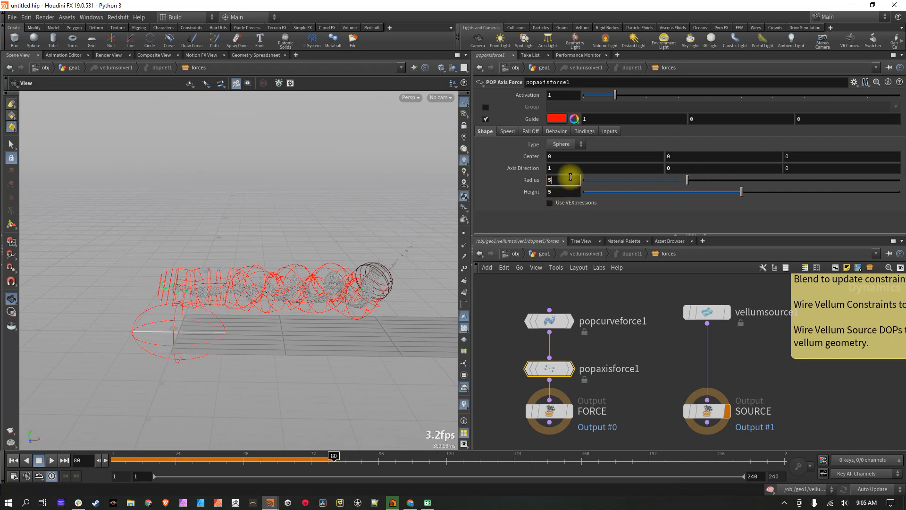
Return to frame 1 and move the POP Axis Force guide beyond the spiral's far end, with its Center at about 27.34, 6.14, -0.50.
click(12, 460)
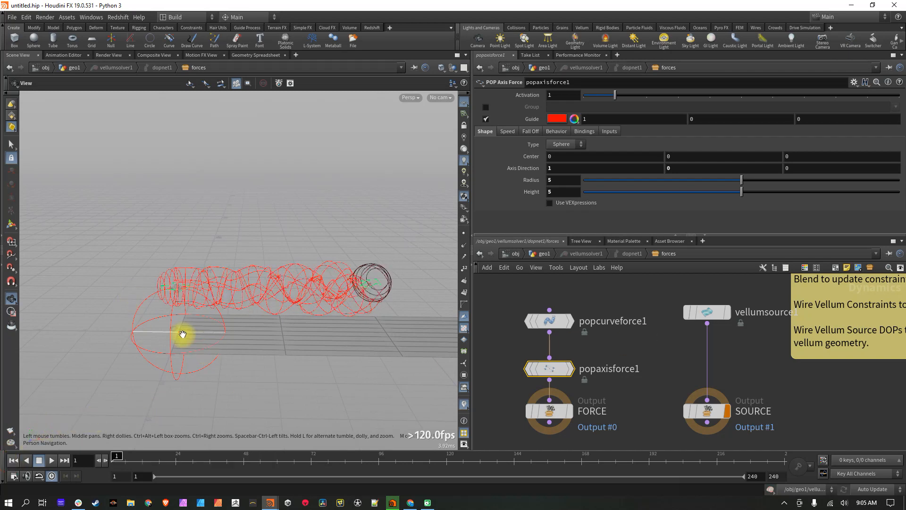
right_drag(182, 335, 242, 338)
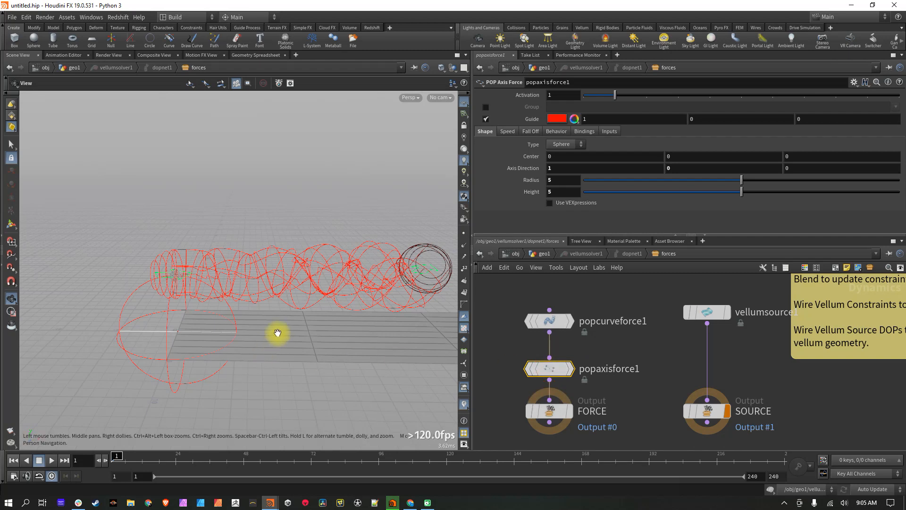
key(Return)
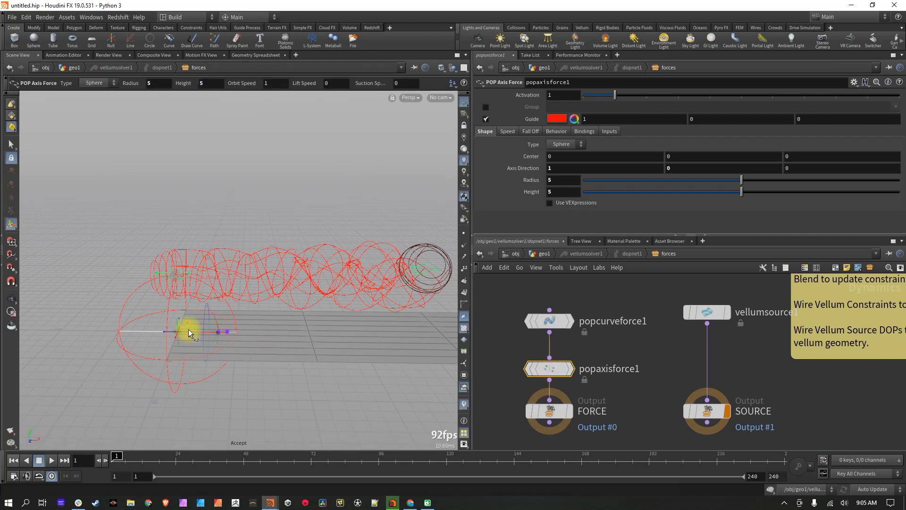
drag(189, 330, 278, 377)
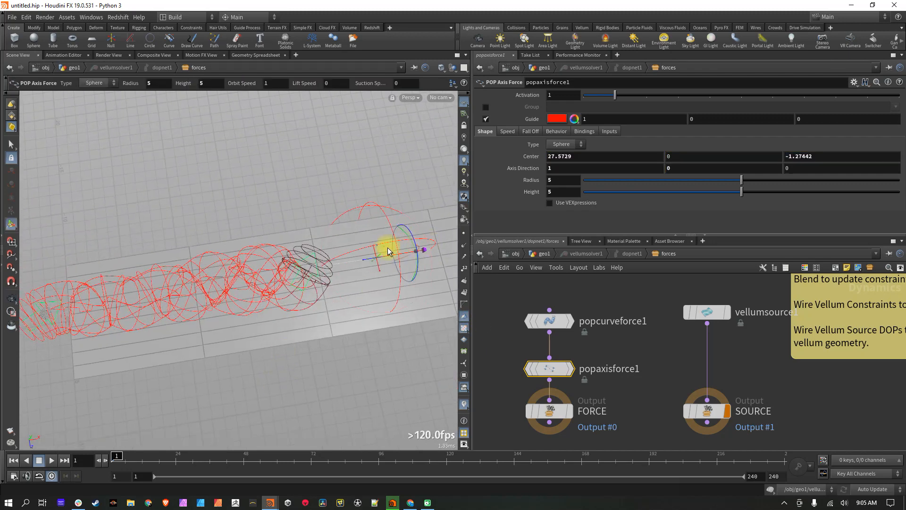
drag(385, 251, 385, 257)
alt+drag(310, 307, 308, 234)
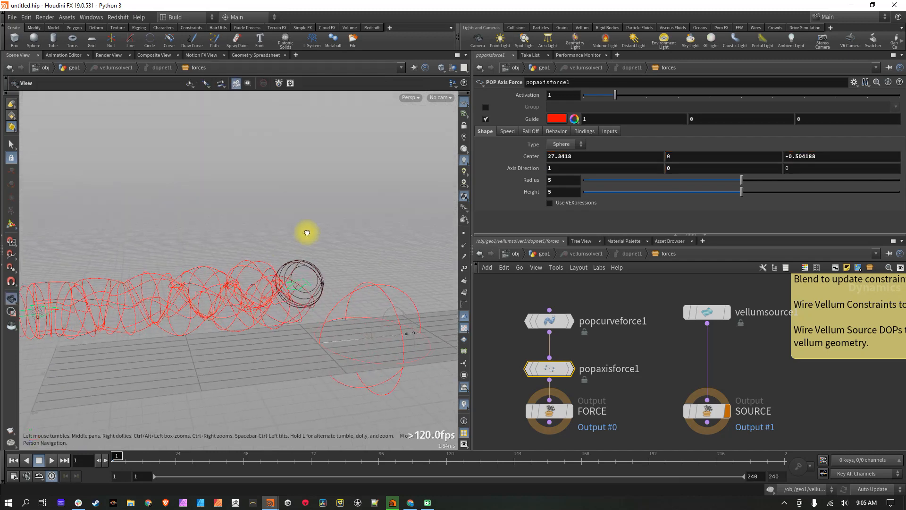
drag(370, 324, 381, 263)
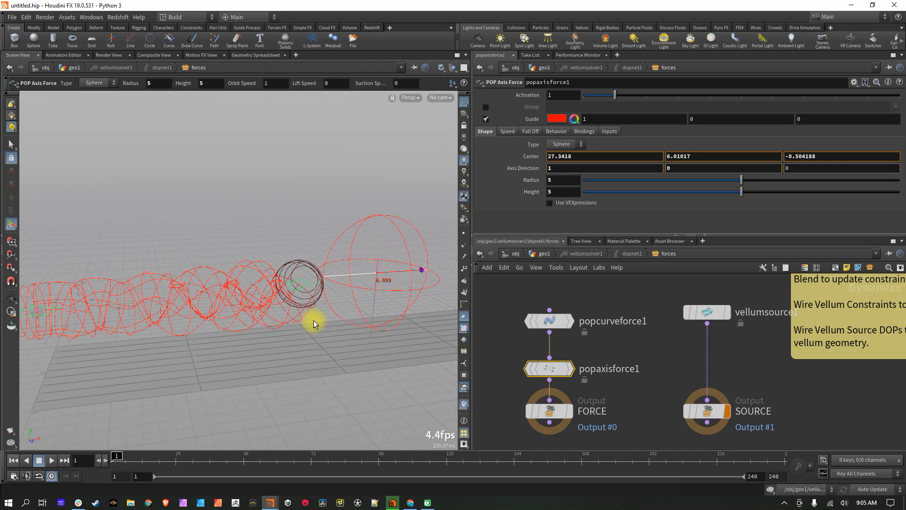
In the top view, move the POP Axis Force back toward the spiral's end to a Center X of about 23.76, and check it from the front.
key(space+2)
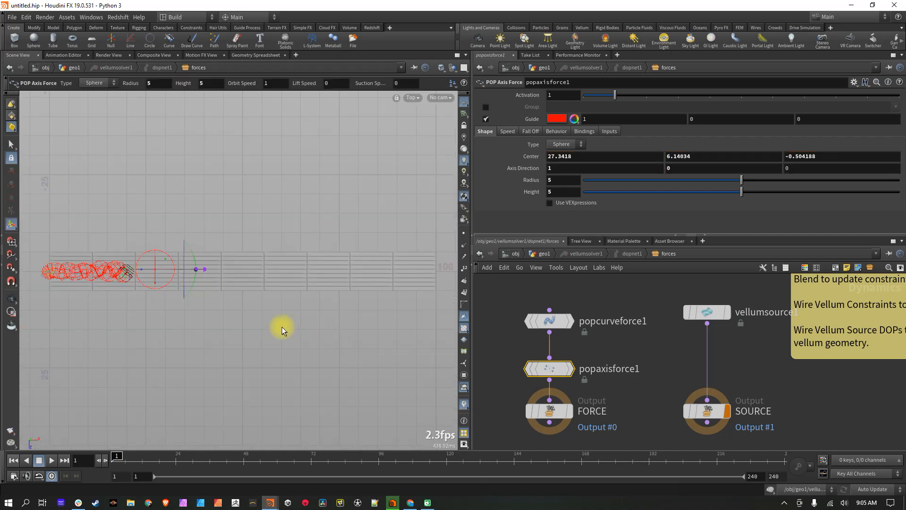
right_drag(157, 273, 363, 279)
middle_drag(160, 287, 325, 303)
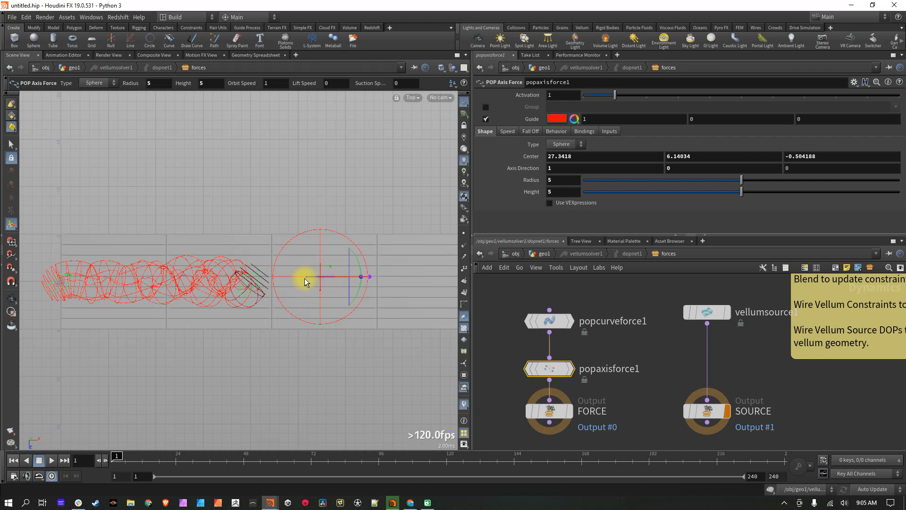
drag(310, 281, 277, 283)
key(space+3)
alt+right_drag(127, 261, 439, 270)
alt+middle_drag(128, 321, 202, 312)
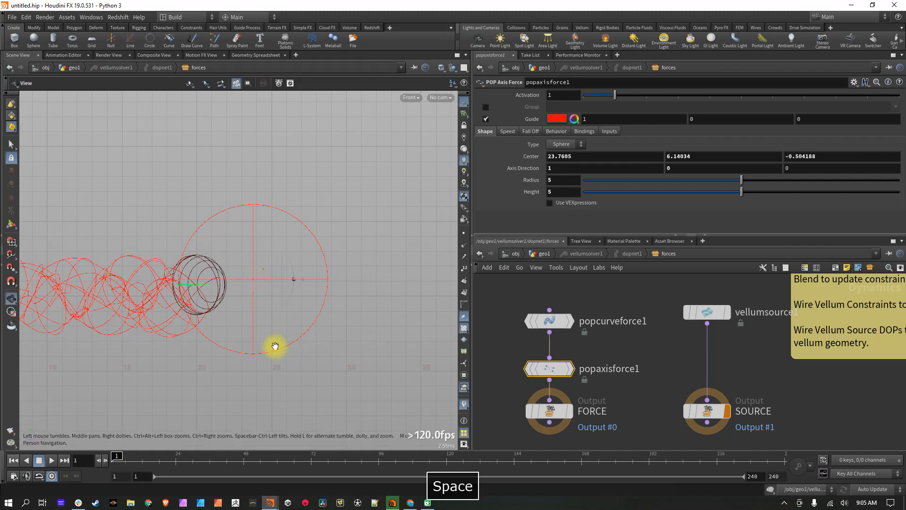
Undo the last handle changes on the POP Axis Force and inspect its placement at the spiral's end in perspective.
key(space+1)
alt+drag(342, 303, 283, 293)
key(ctrl+z)
key(ctrl+z)
key(ctrl+z)
key(ctrl+z)
right_drag(285, 292, 464, 286)
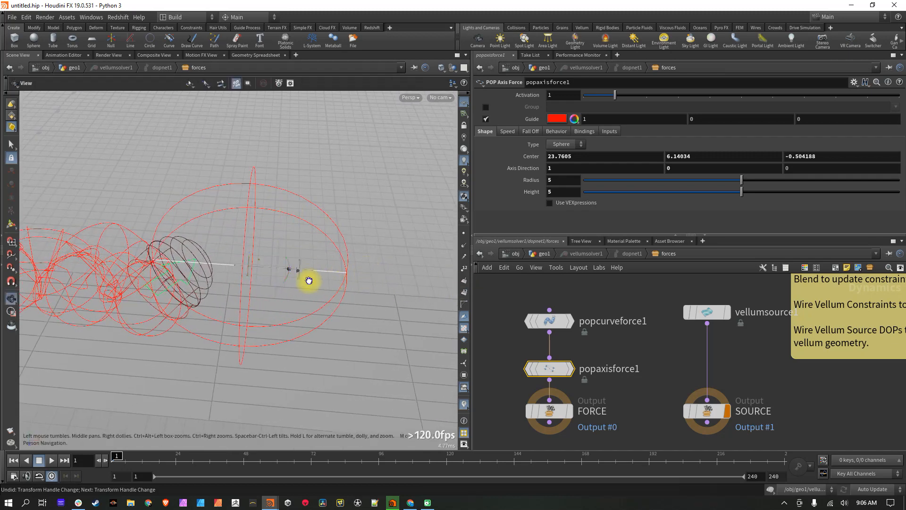
drag(310, 279, 161, 296)
middle_drag(243, 284, 250, 282)
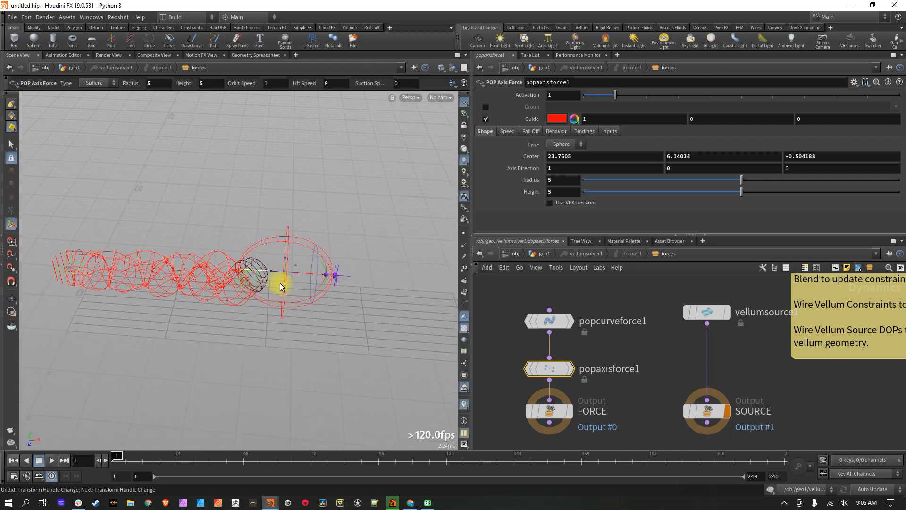
mouse_move(288, 283)
mouse_down()
mouse_move(299, 293)
mouse_move(356, 281)
mouse_move(280, 292)
mouse_move(295, 289)
mouse_up()
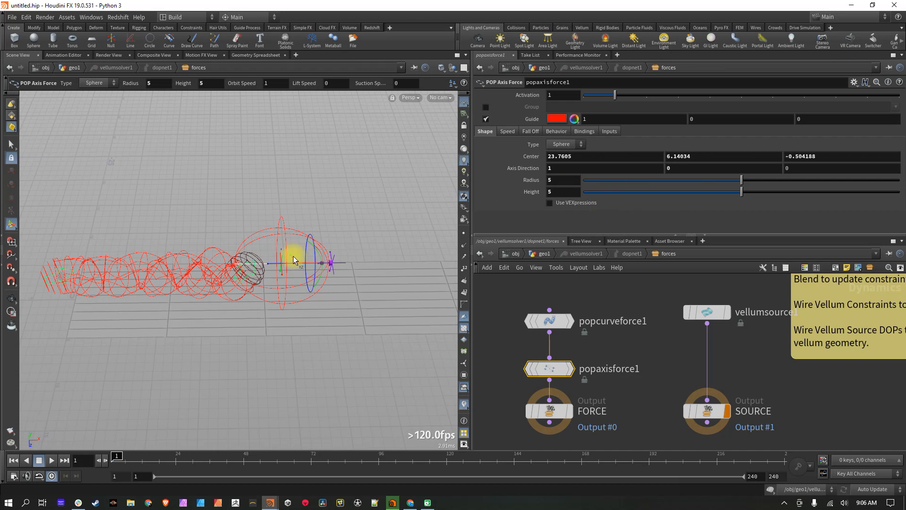
Set the POP Axis Force's Suction Speed to 1 and its Orbit Speed to 10.
click(507, 132)
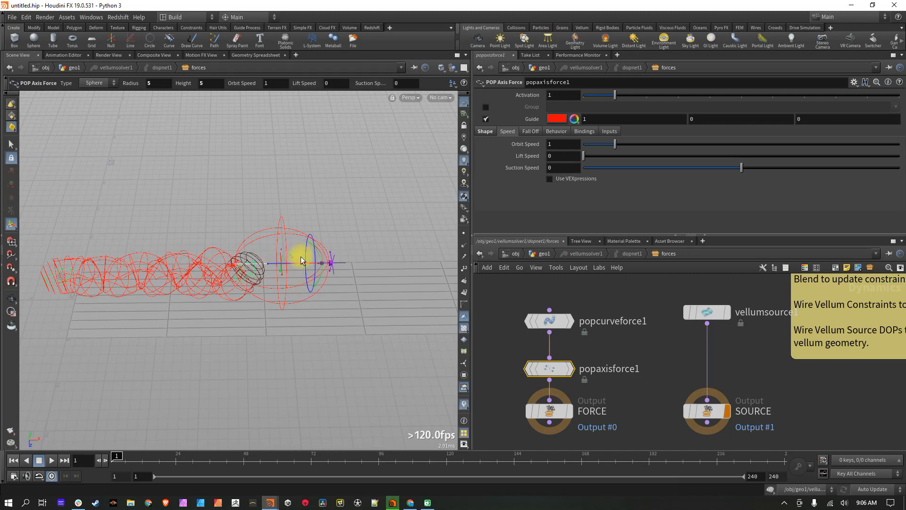
key(Escape)
drag(263, 255, 296, 263)
key(Return)
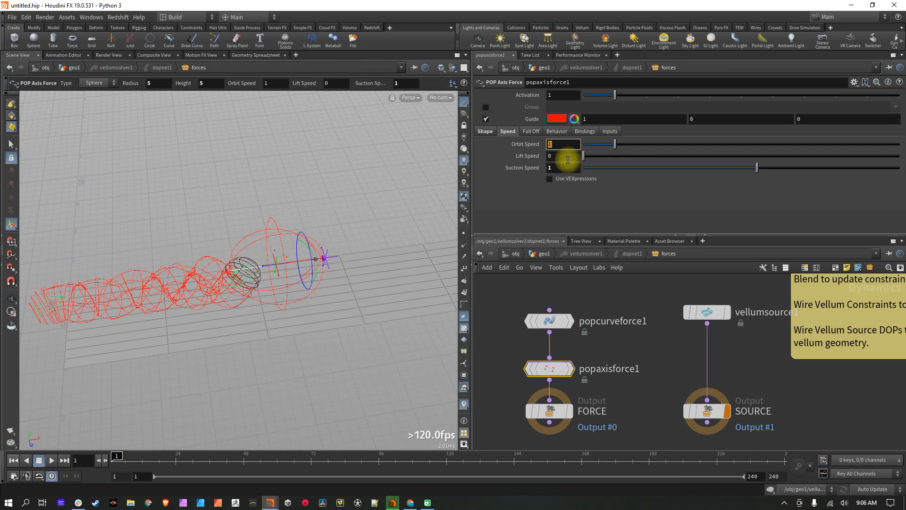
key(Return)
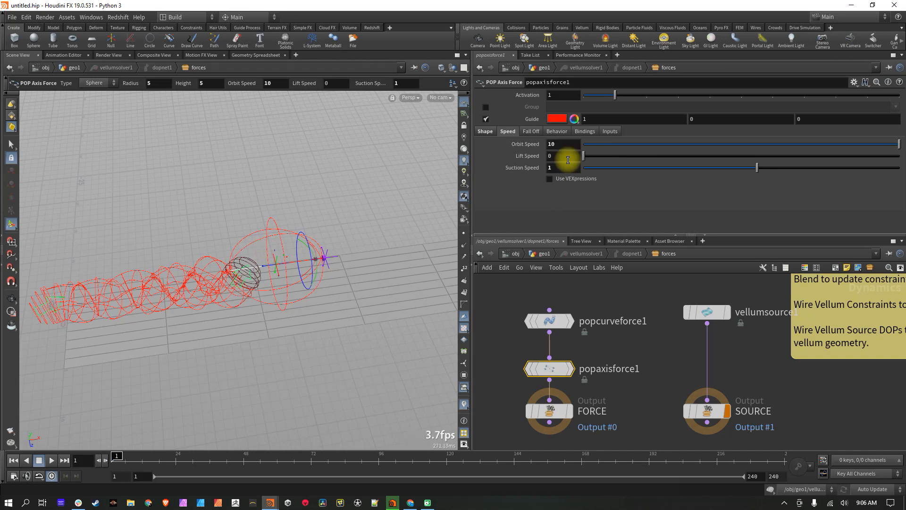
Flatten the POP Axis Force's sphere by setting its Height to 2.5.
click(485, 131)
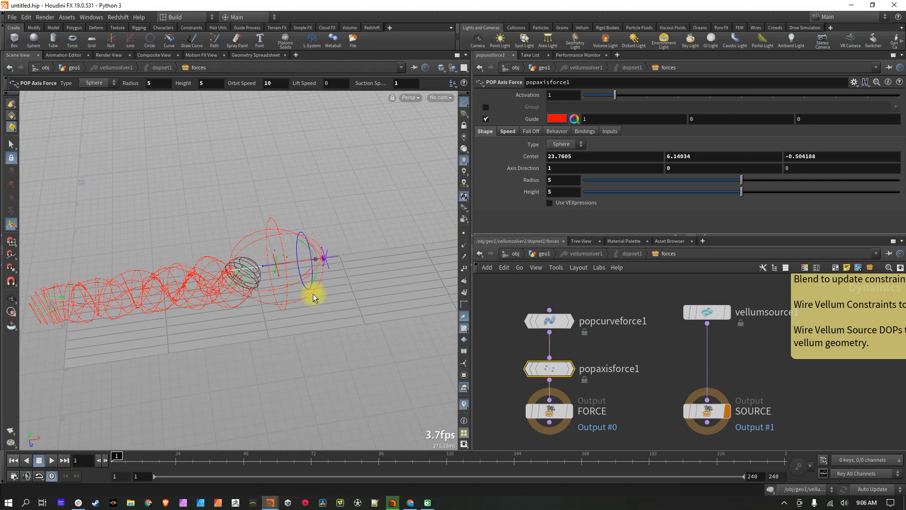
key(Escape)
drag(278, 260, 299, 245)
key(Return)
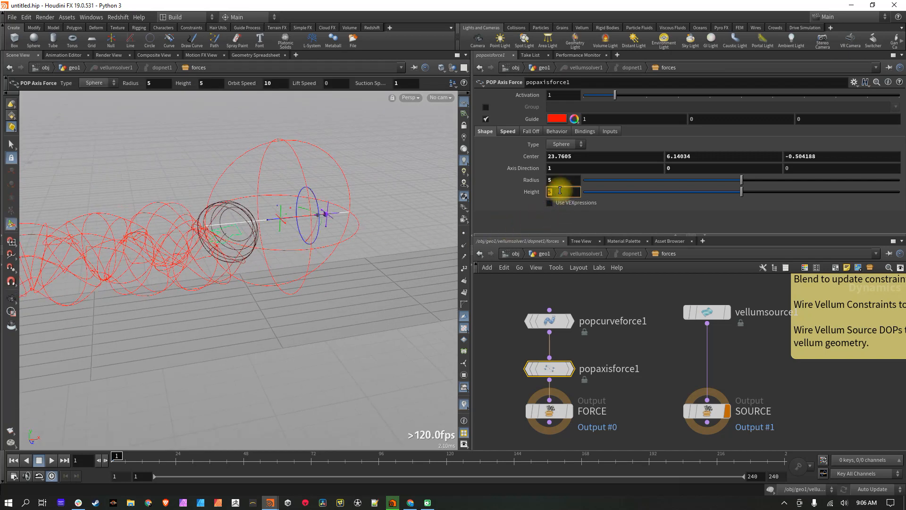
key(Return)
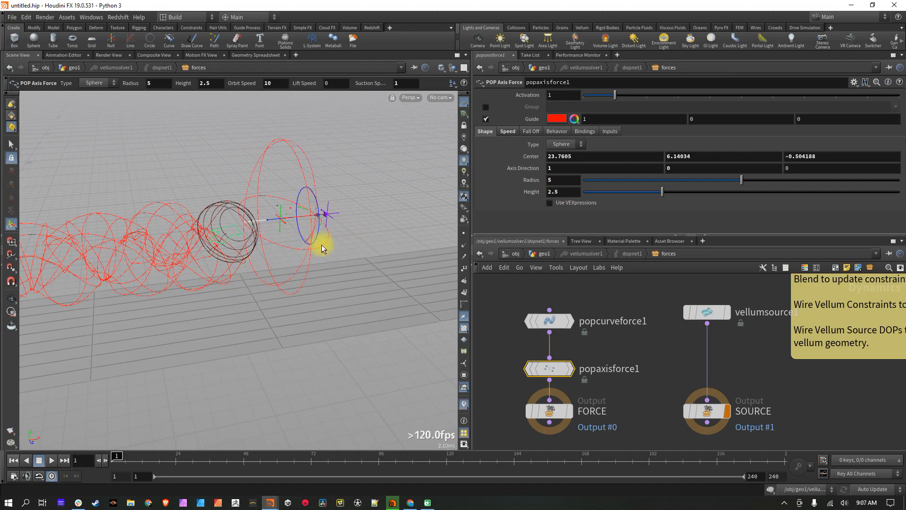
Widen the POP Axis Force by setting its Radius to 7, and view it together with the whole spiral.
key(Escape)
drag(287, 208, 438, 192)
key(Return)
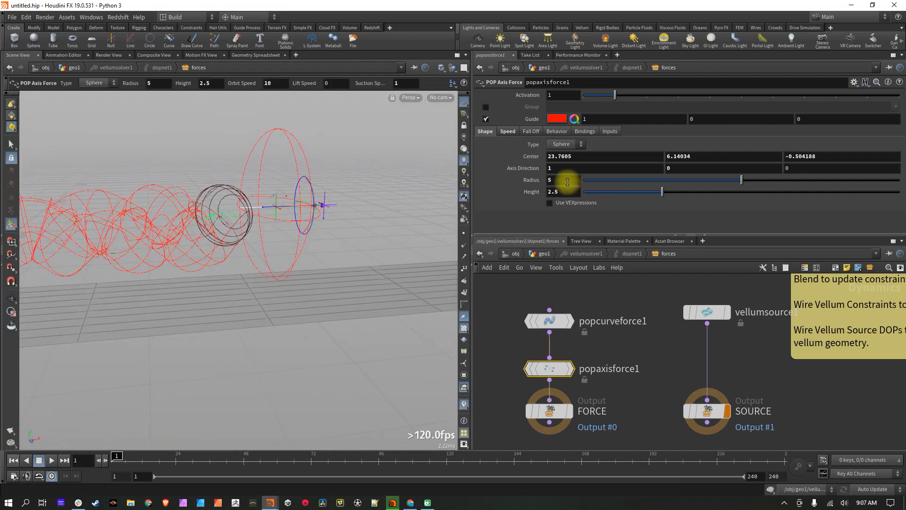
text(7)
key(Return)
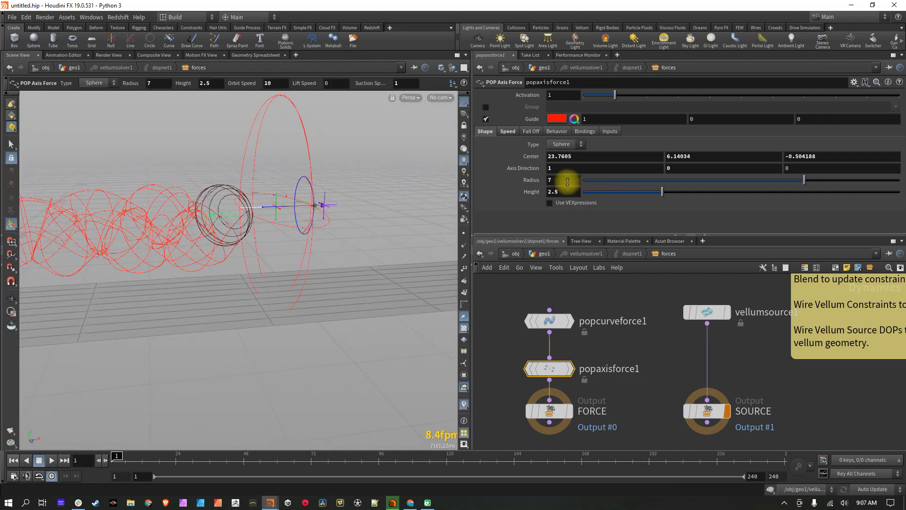
key(Escape)
mouse_move(333, 287)
mouse_down()
mouse_move(285, 269)
mouse_move(289, 257)
mouse_move(289, 275)
mouse_move(336, 285)
mouse_move(377, 280)
mouse_move(325, 279)
mouse_up()
right_drag(316, 277, 147, 314)
drag(146, 315, 357, 297)
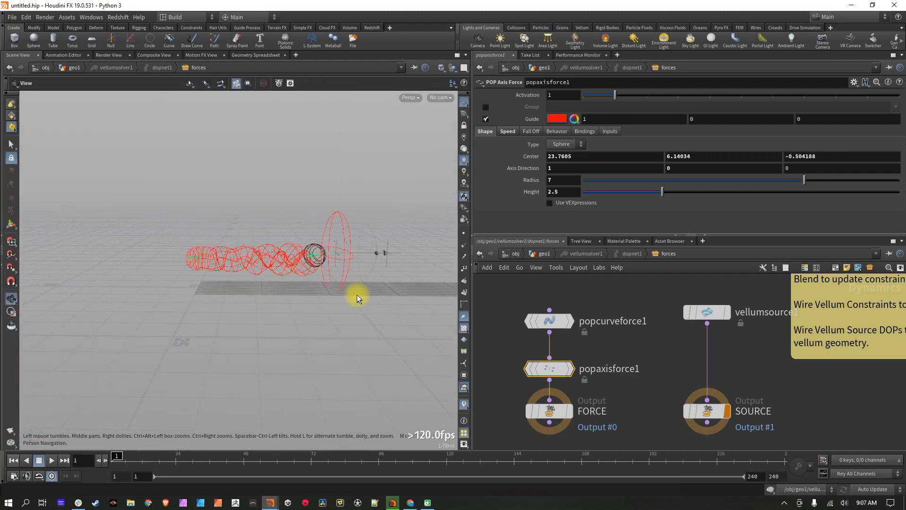
Go back up to the geo1 network and review the spiral curve chain ending in OUT_Curve_Force and the fluid source chain ending in GEO and CON.
key(u)
key(u)
key(u)
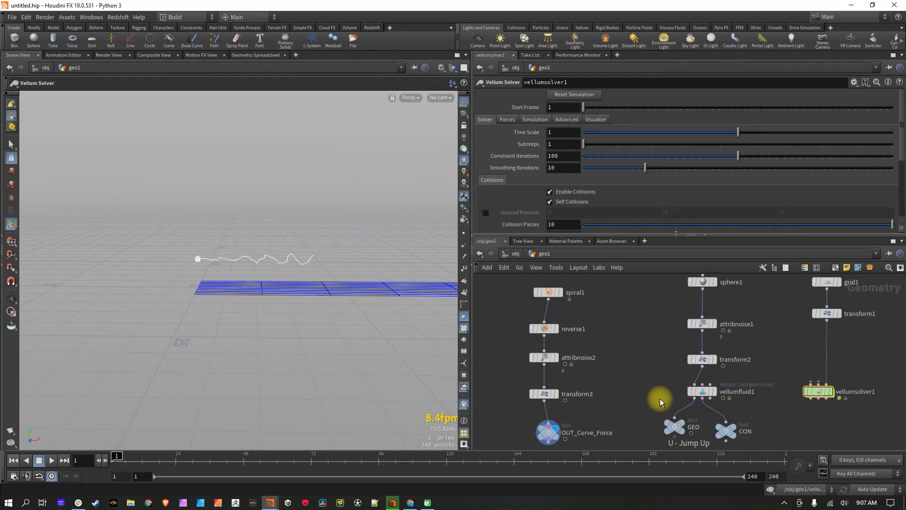
scroll(619, 375, down, 4)
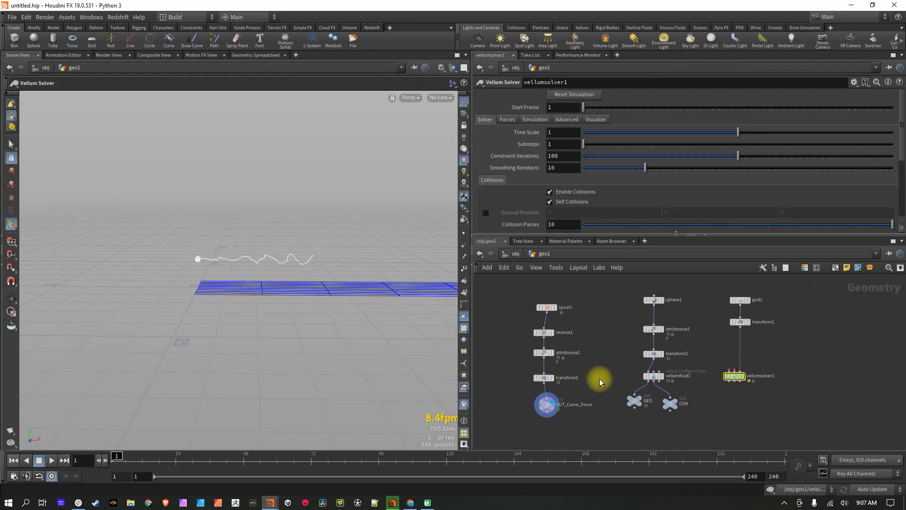
scroll(600, 375, up, 2)
drag(506, 307, 590, 432)
alt+right_drag(263, 267, 470, 275)
alt+right_drag(282, 251, 226, 258)
alt+drag(226, 241, 256, 281)
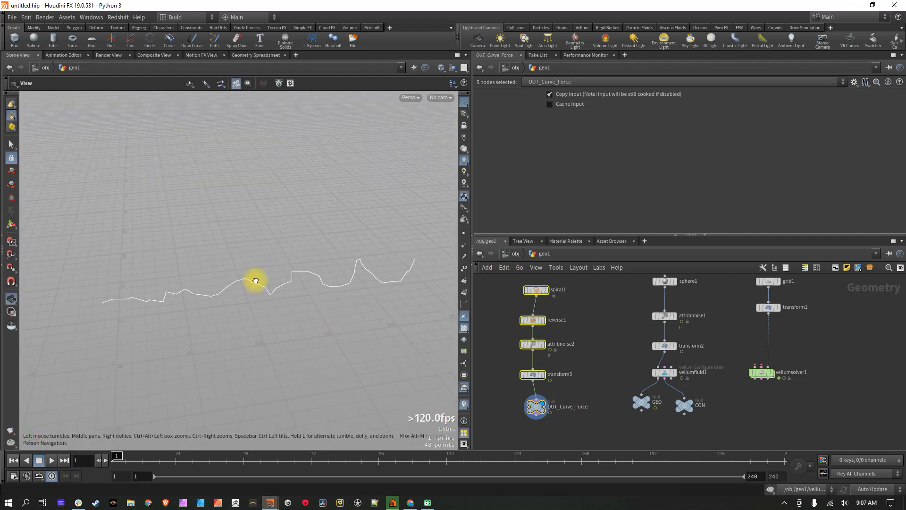
middle_drag(637, 347, 587, 361)
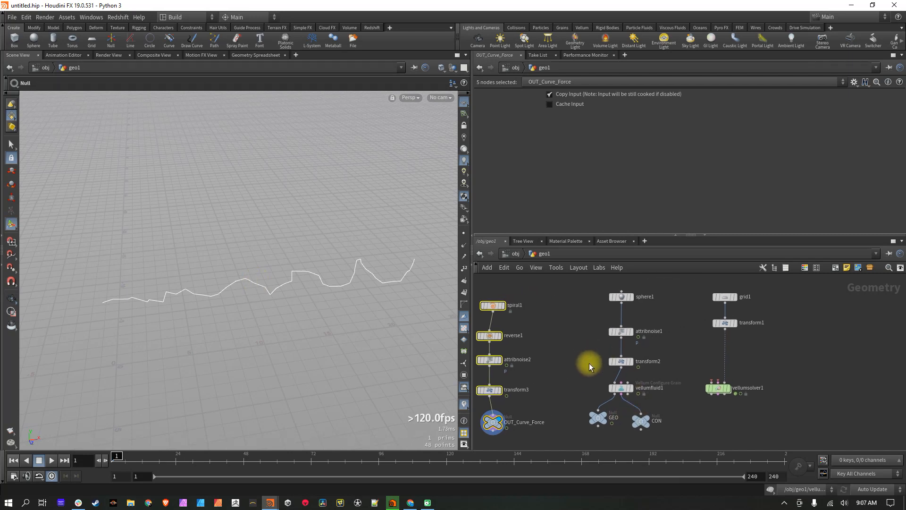
drag(580, 282, 670, 429)
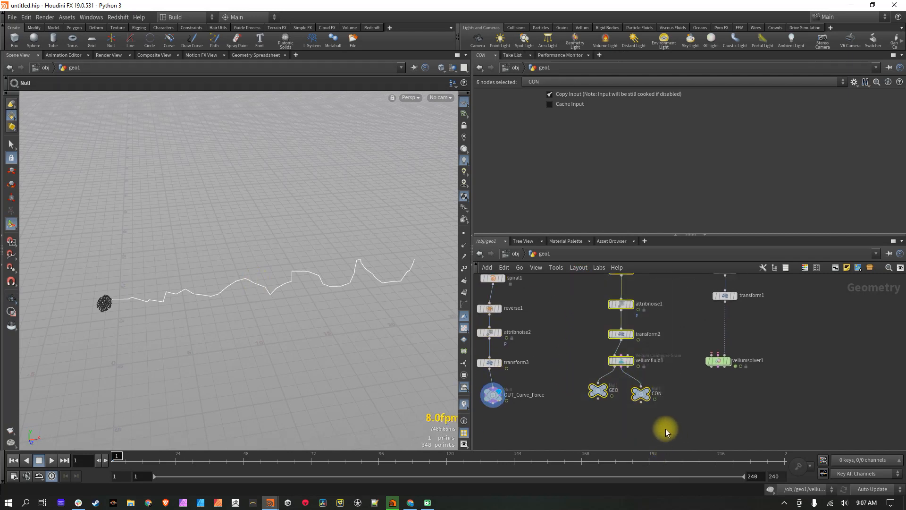
middle_drag(682, 320, 603, 344)
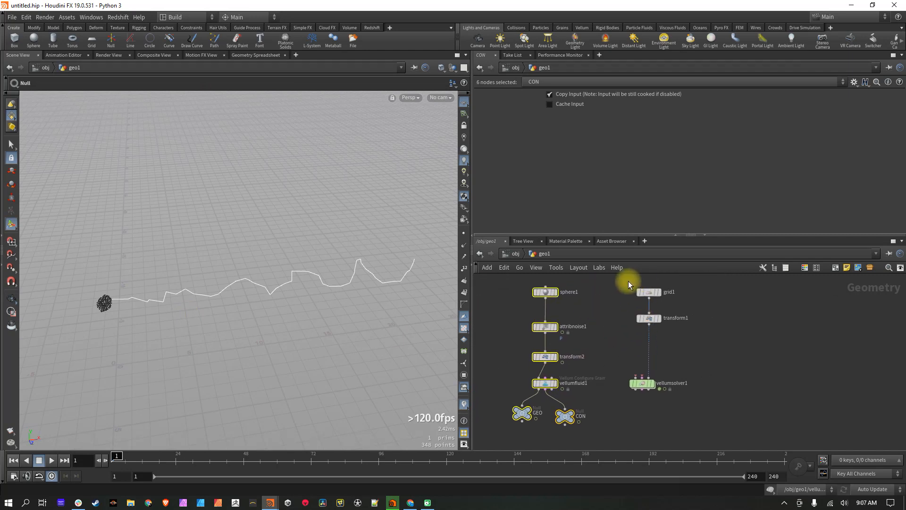
Display the vellumsolver1 result, frame the ground grid, and play the simulation from frame 1 to about frame 13.
click(646, 386)
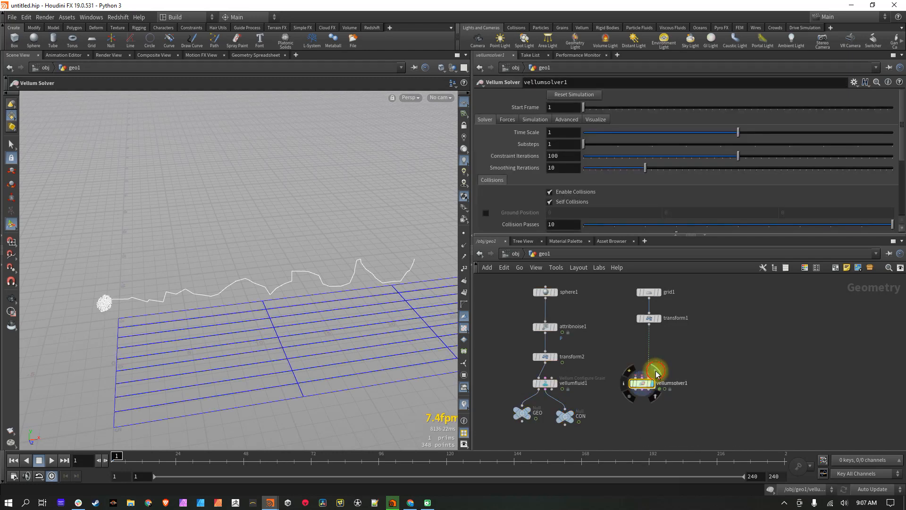
key(Escape)
drag(308, 307, 227, 341)
middle_drag(227, 341, 203, 342)
drag(259, 345, 258, 349)
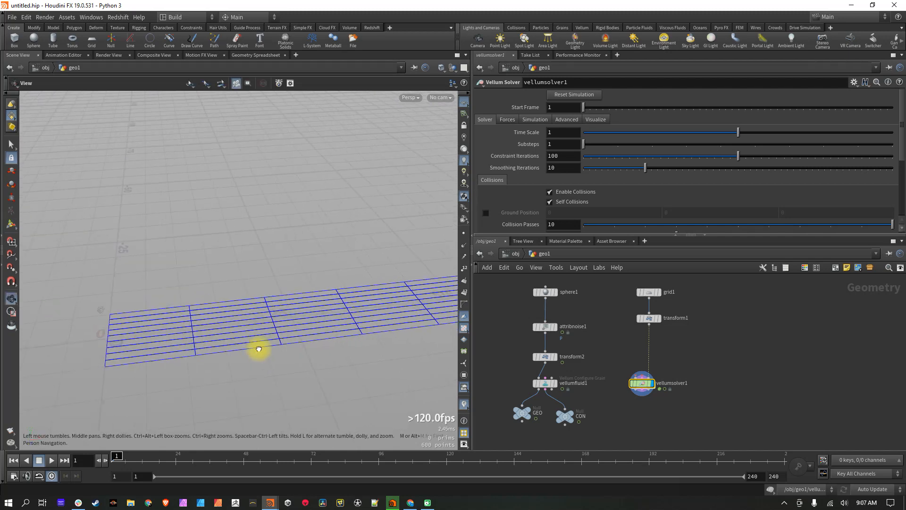
alt+right_drag(326, 330, 243, 335)
alt+middle_drag(326, 330, 197, 335)
drag(197, 335, 231, 319)
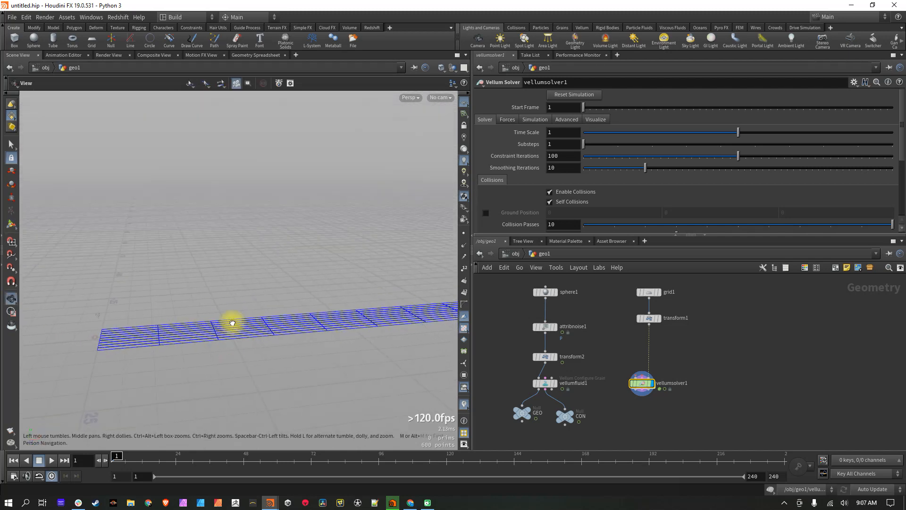
click(51, 461)
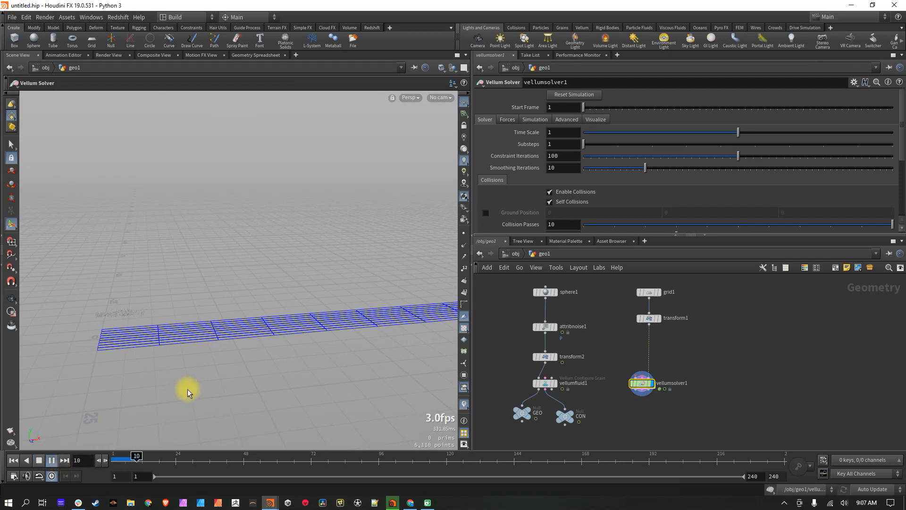
key(Up)
Set the viewport's background color scheme to Dark in the display options.
key(d)
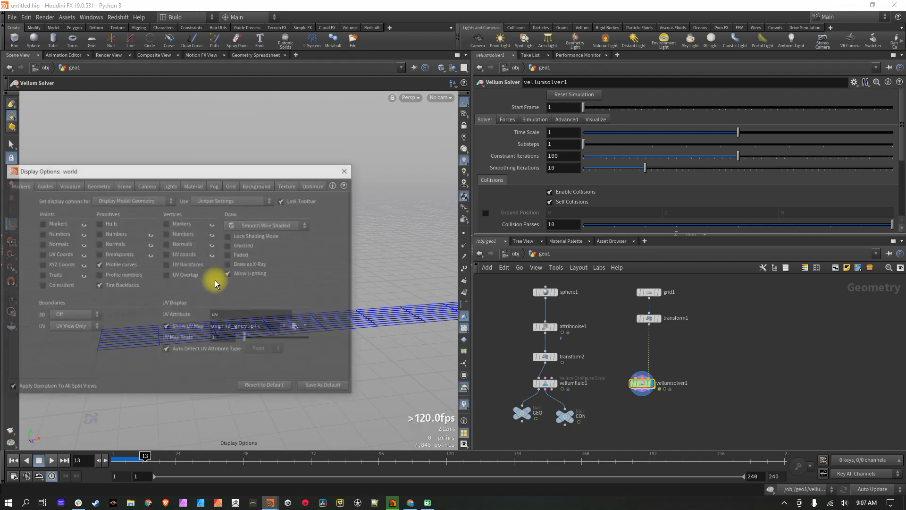
click(266, 187)
click(82, 200)
click(78, 219)
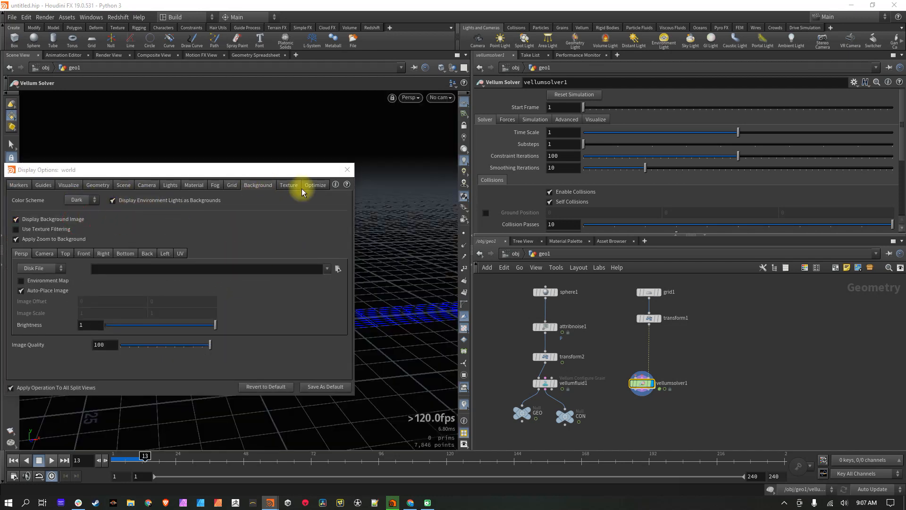
click(348, 170)
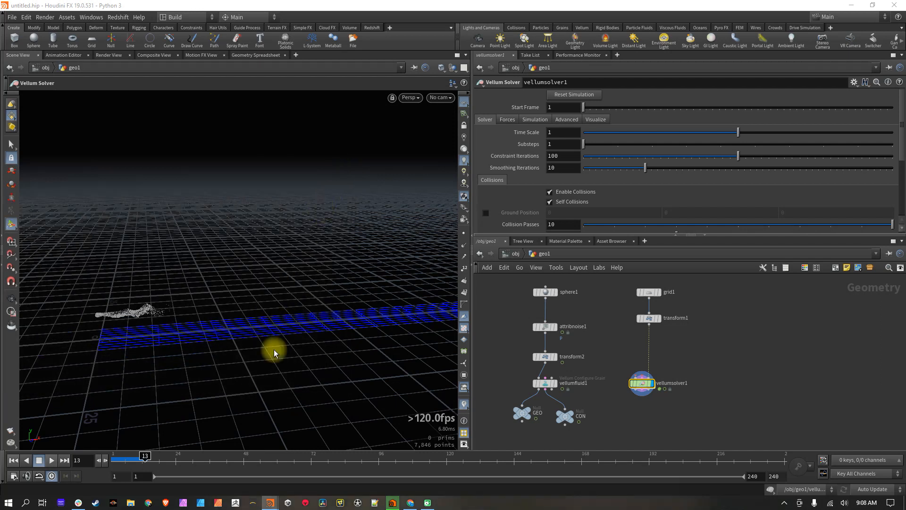
alt+right_drag(233, 330, 261, 336)
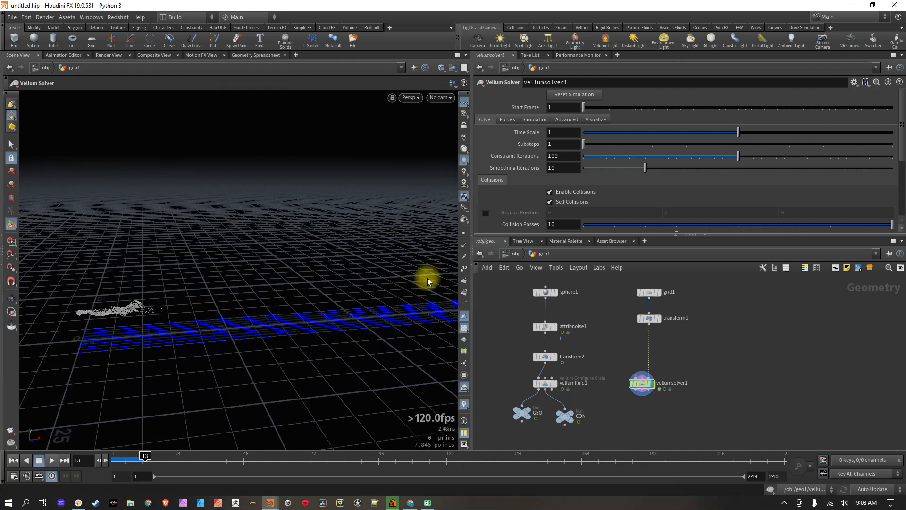
Enlarge the viewport, replay the simulation from frame 1 to about frame 130, and examine the particle stream from several angles.
drag(470, 299, 633, 296)
middle_drag(692, 338, 786, 346)
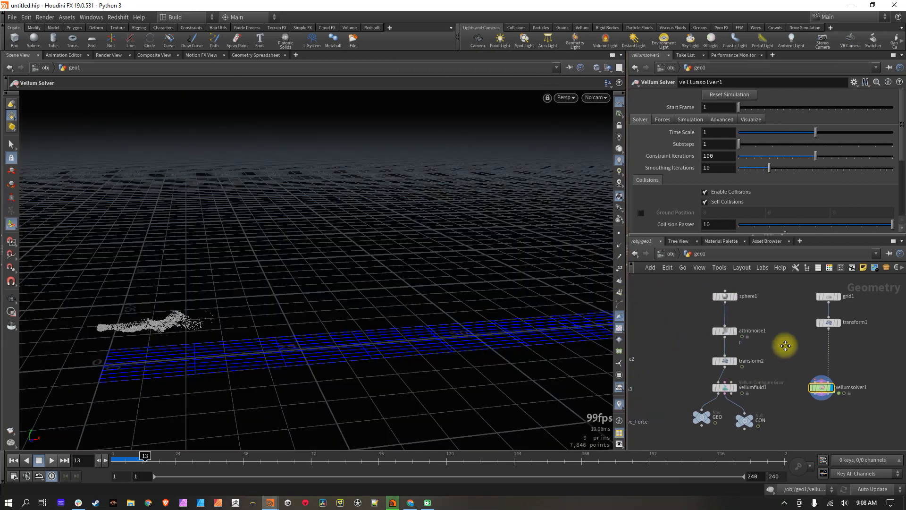
click(12, 460)
click(52, 460)
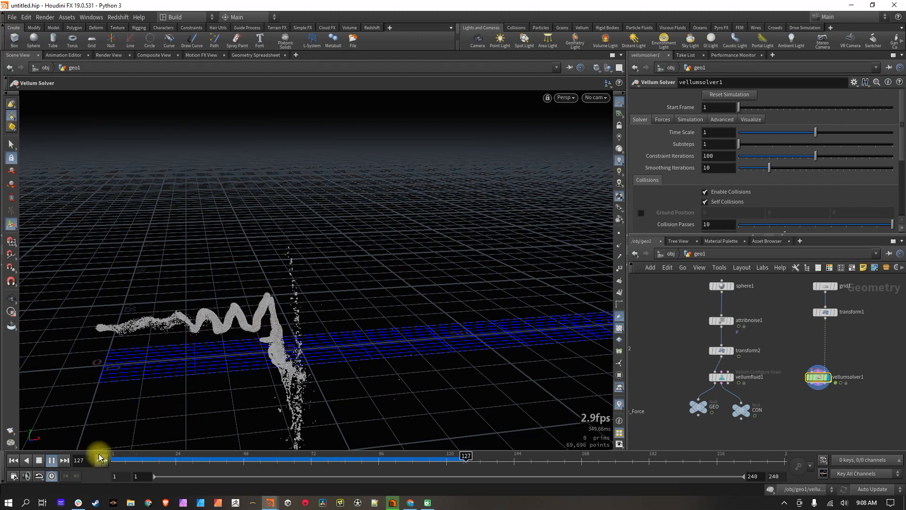
click(51, 461)
key(Escape)
mouse_move(259, 317)
mouse_down()
mouse_move(325, 318)
mouse_move(403, 298)
mouse_move(360, 300)
mouse_move(295, 335)
mouse_move(387, 326)
mouse_move(259, 340)
mouse_move(265, 299)
mouse_move(303, 301)
mouse_move(285, 293)
mouse_move(233, 316)
mouse_move(332, 310)
mouse_move(59, 312)
mouse_move(81, 301)
mouse_up()
drag(282, 302, 256, 310)
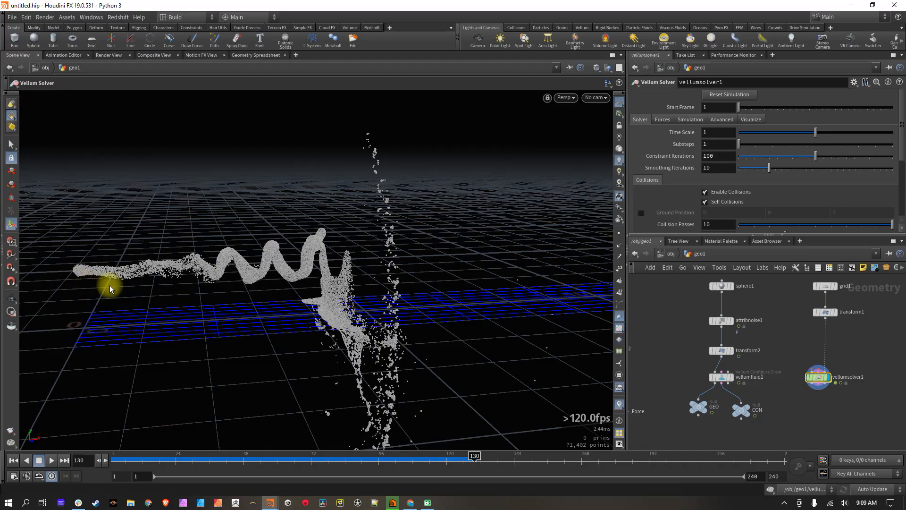
mouse_move(177, 265)
mouse_down()
mouse_move(344, 261)
mouse_move(190, 265)
mouse_move(231, 263)
mouse_up()
mouse_move(296, 313)
mouse_down()
mouse_move(381, 287)
mouse_move(284, 307)
mouse_move(340, 277)
mouse_move(397, 269)
mouse_move(142, 255)
mouse_move(192, 269)
mouse_move(178, 265)
mouse_up()
drag(324, 289, 385, 293)
Open the forces network inside vellumsolver1 and set popaxisforce1's Orbit Speed to 5.
click(825, 380)
double_click(826, 380)
click(670, 365)
key(Escape)
drag(266, 191, 415, 213)
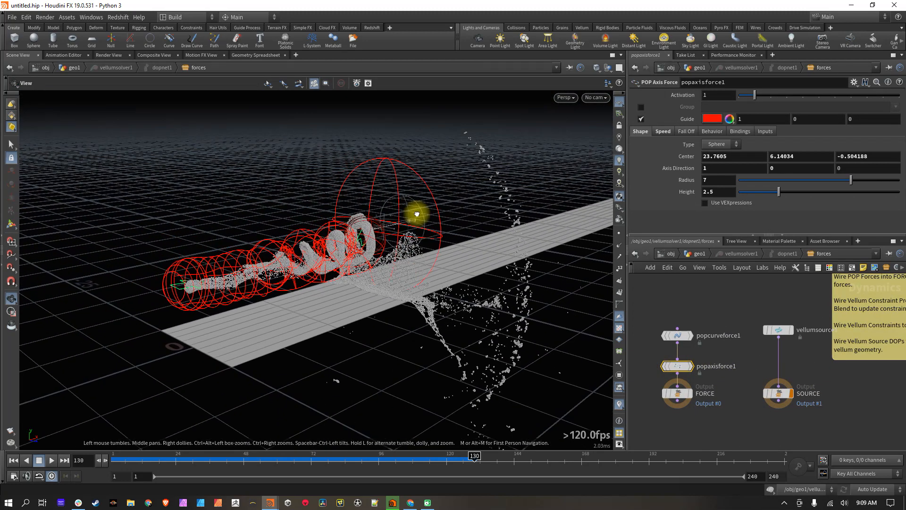
key(Return)
click(664, 132)
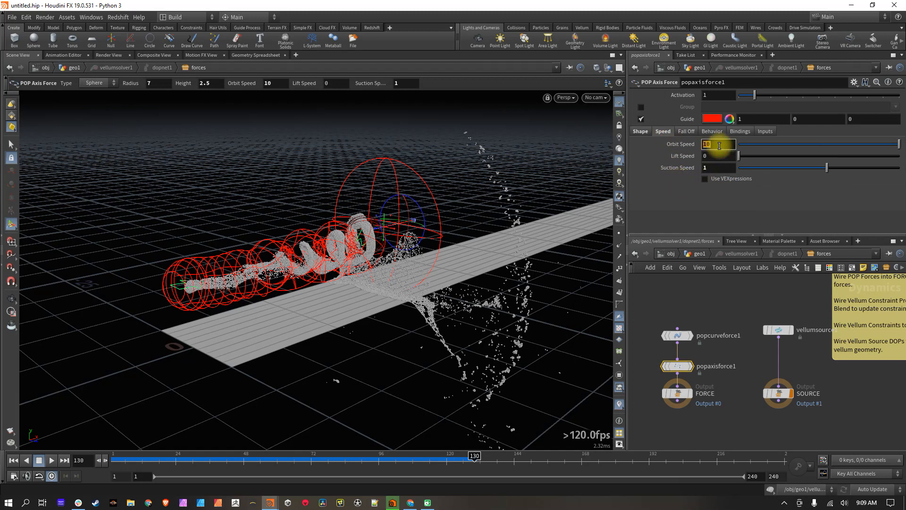
alt+drag(405, 227, 403, 226)
Set the Height of the POP Axis Force's sphere shape to 2.
click(641, 132)
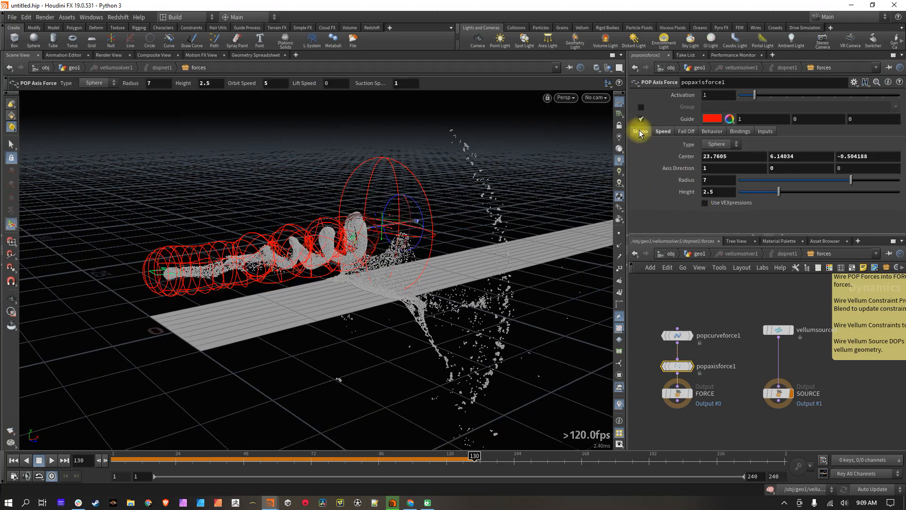
alt+drag(408, 208, 350, 234)
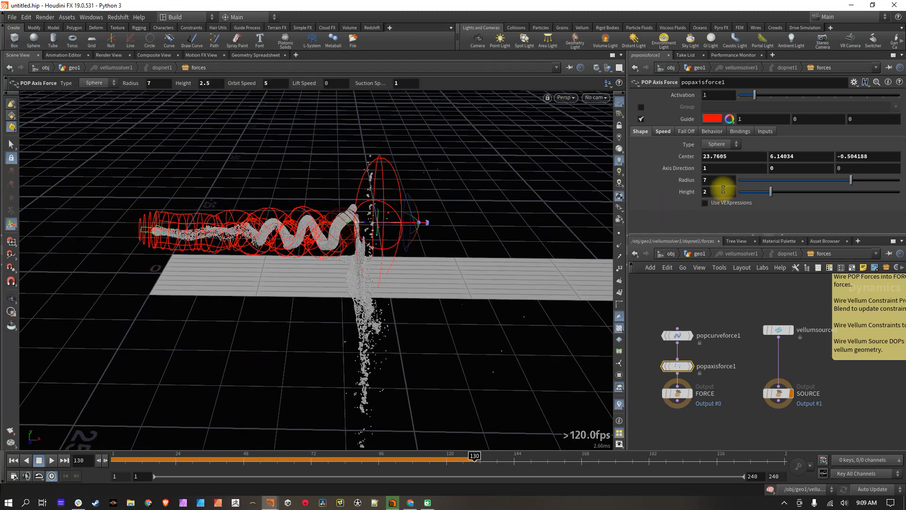
alt+drag(353, 236, 353, 256)
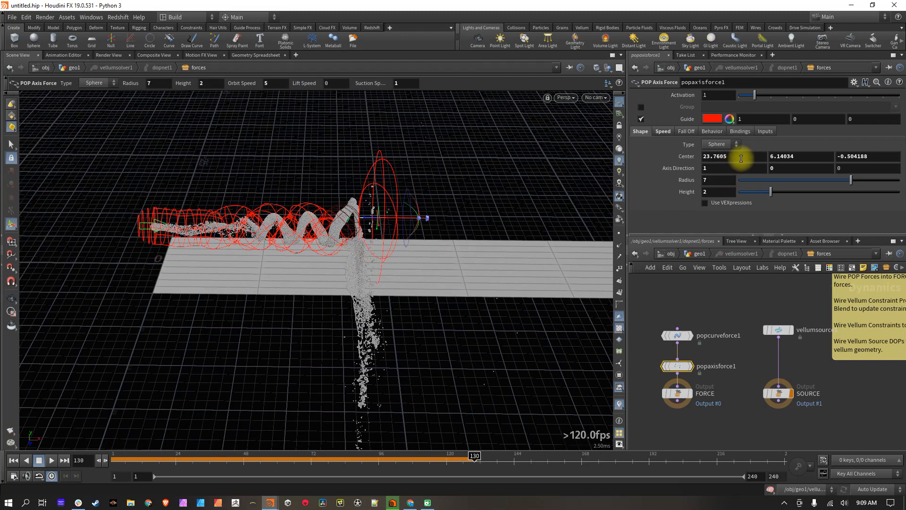
Shift the POP Axis Force back along the spiral by setting its Center X to 22.
middle_drag(742, 156, 745, 179)
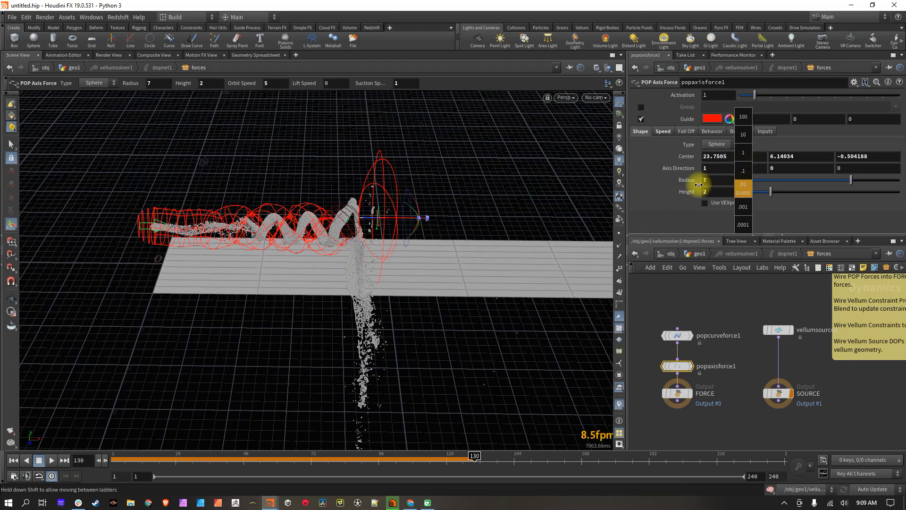
middle_drag(671, 189, 620, 194)
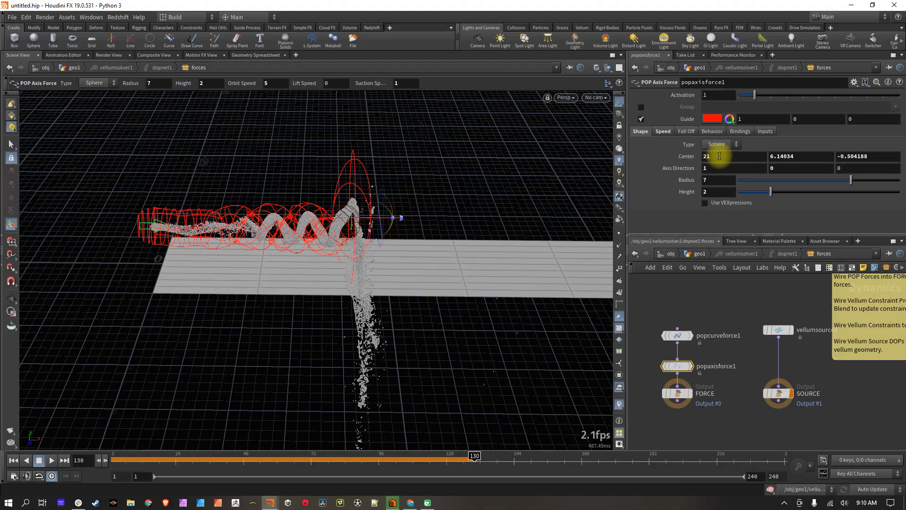
drag(374, 216, 413, 219)
key(Return)
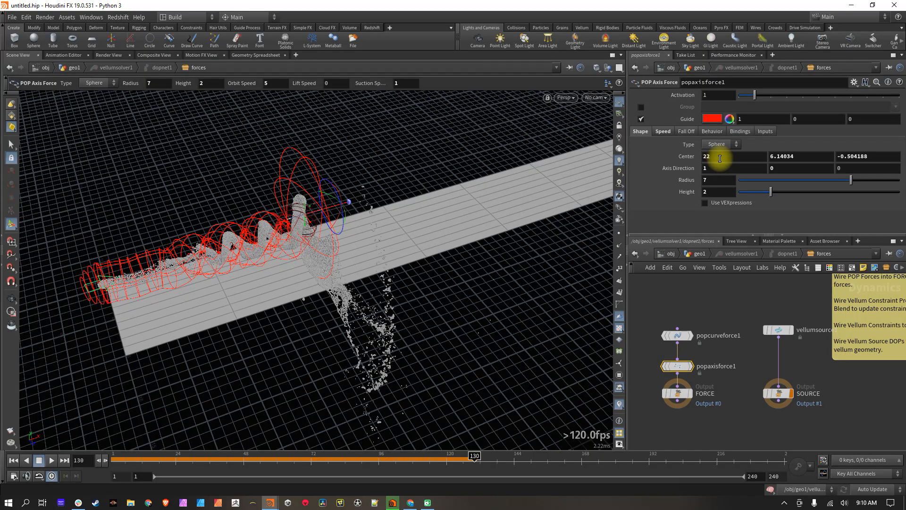
key(Escape)
drag(299, 196, 225, 354)
key(Return)
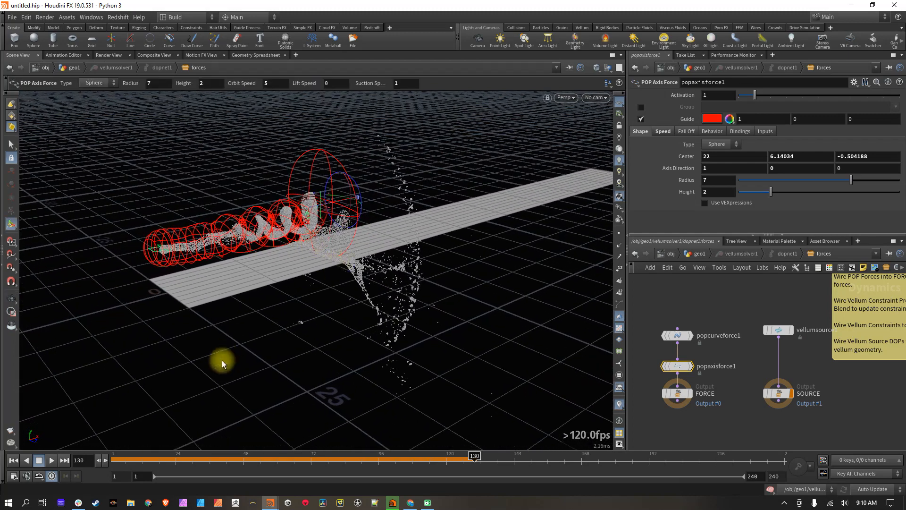
Go back up to the geo1 network, play the simulation from frame 1 to about frame 127, and examine the swirling particles.
key(ctrl+Up)
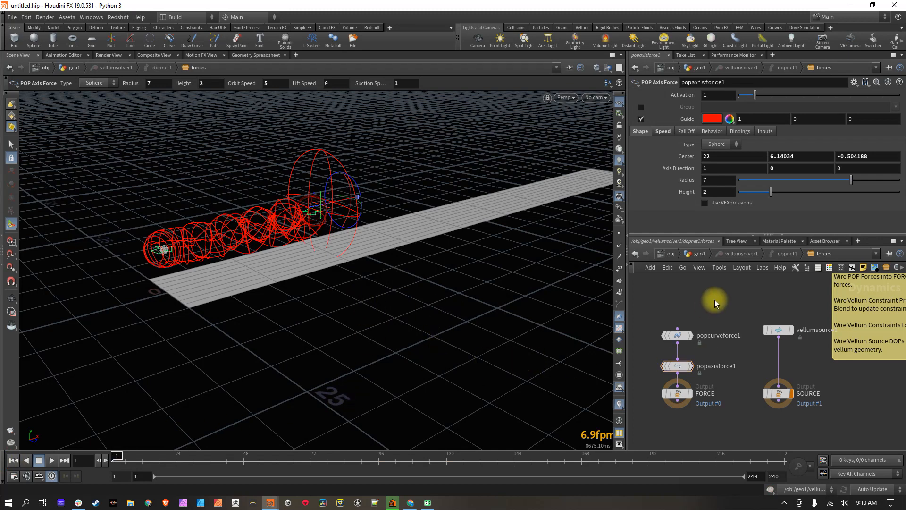
key(u)
key(u)
key(u)
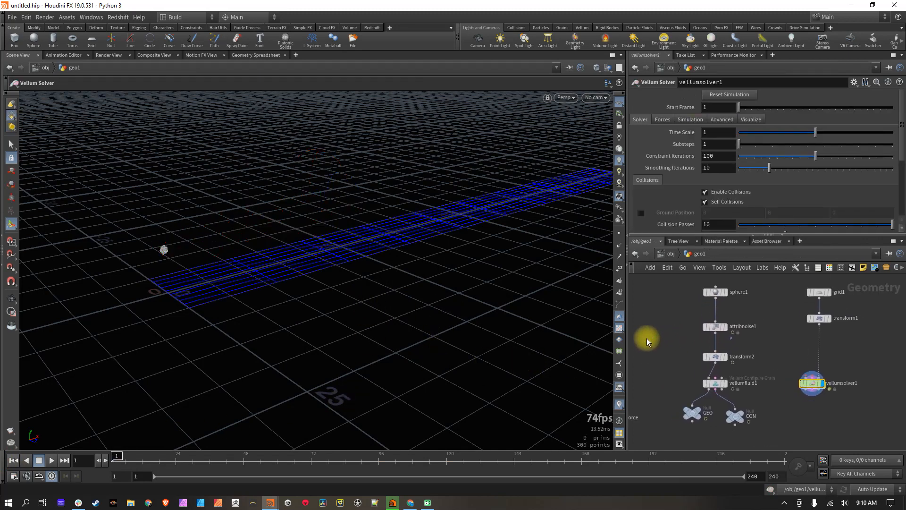
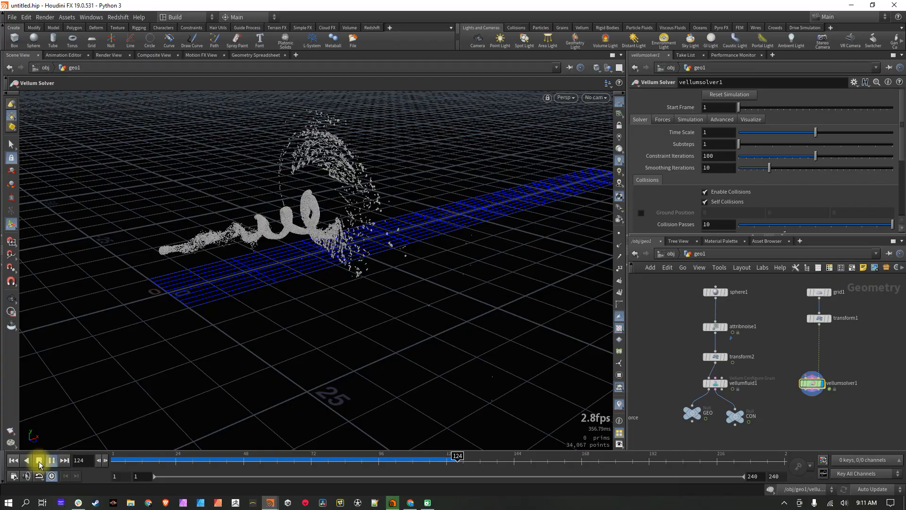
alt+right_drag(319, 229, 411, 206)
alt+drag(299, 211, 340, 274)
drag(327, 240, 362, 350)
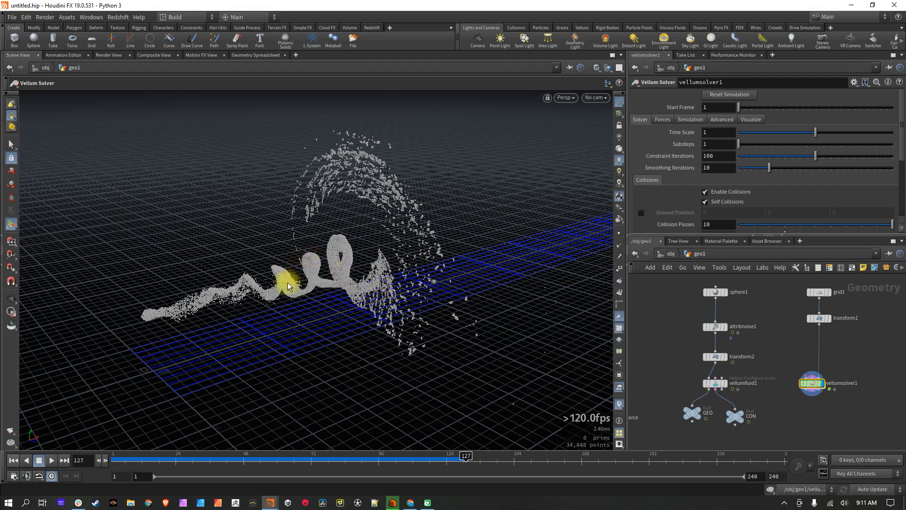
key(Escape)
drag(284, 291, 303, 263)
Add a Particle Fluid Surface node below vellumsolver1, connect it to the solver's first output, and display the resulting mesh.
middle_drag(770, 400, 708, 353)
key(Tab)
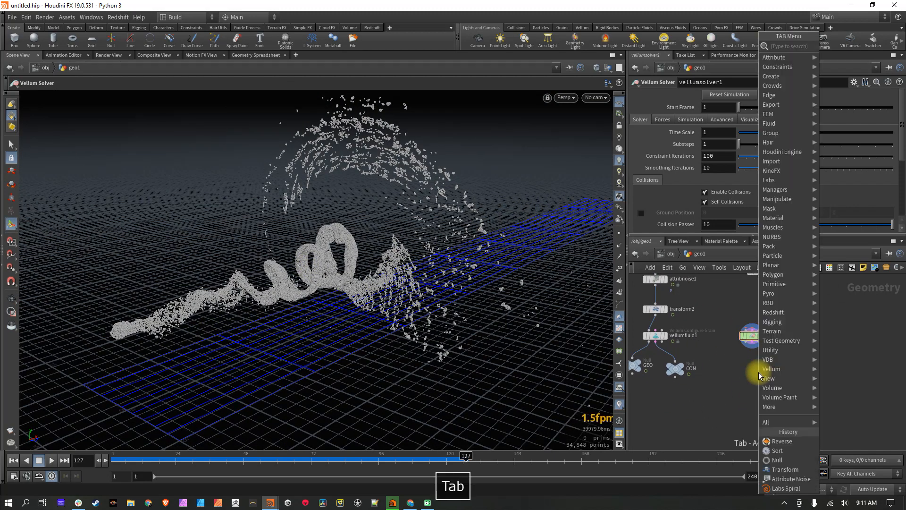
text(fluid)
key(Down)
key(Down)
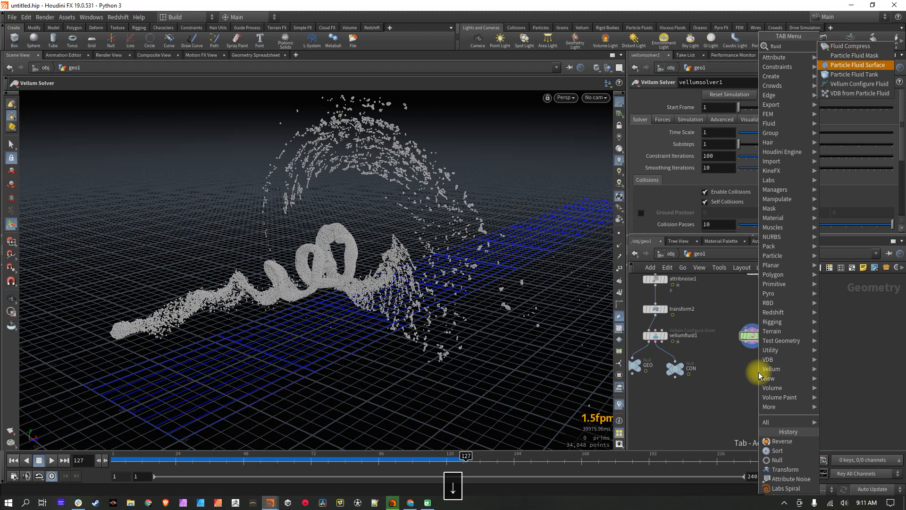
key(Return)
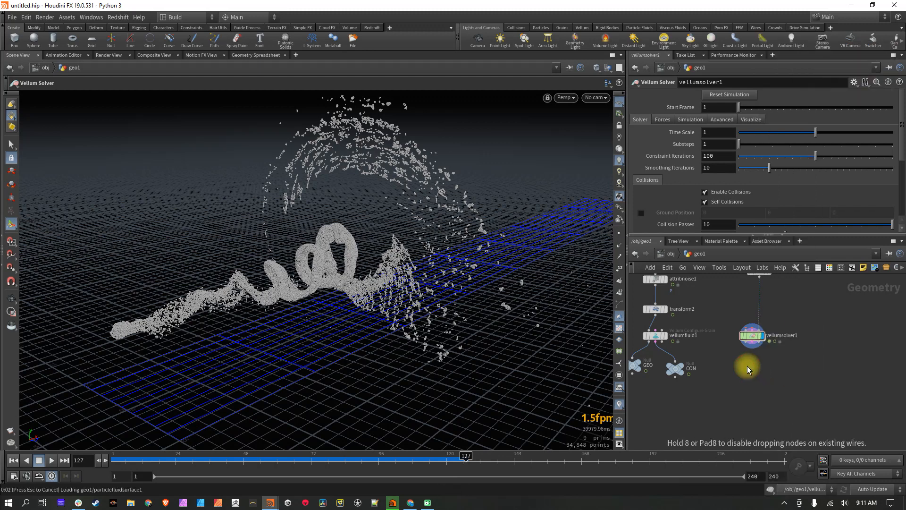
click(753, 374)
drag(751, 347, 770, 368)
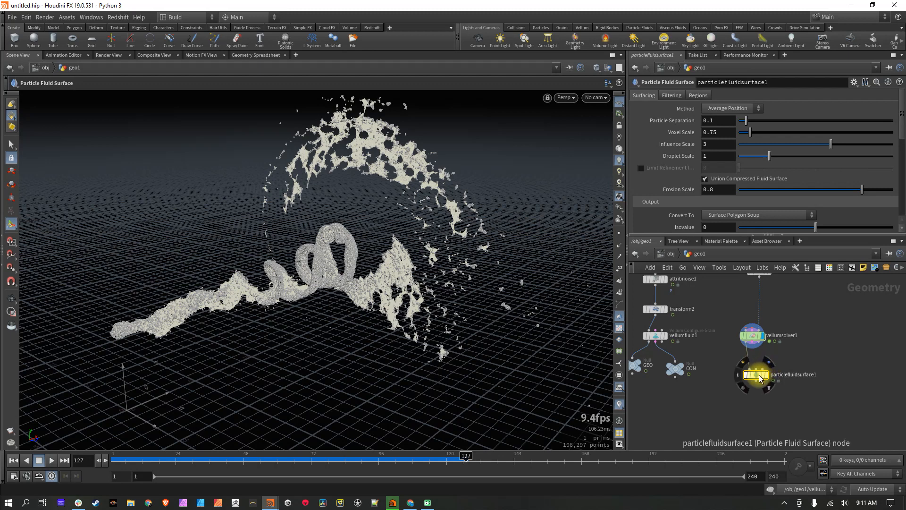
click(773, 362)
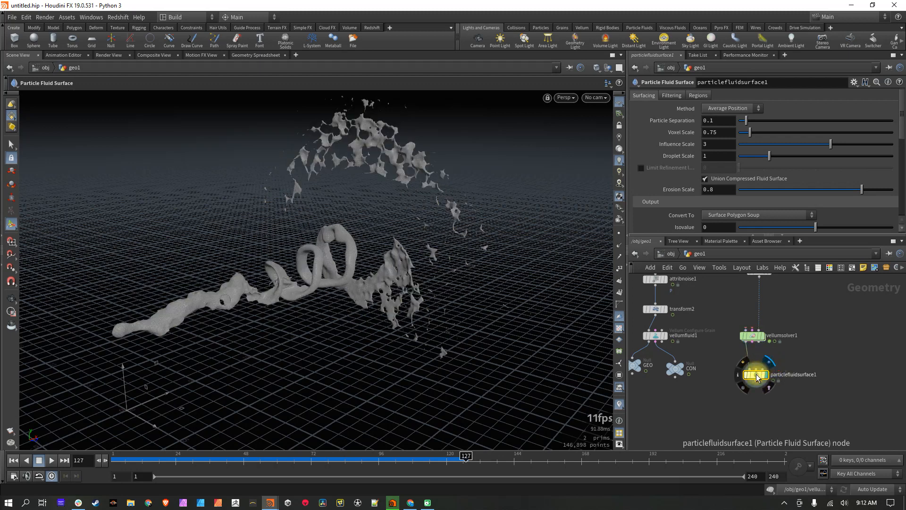
drag(758, 378, 754, 378)
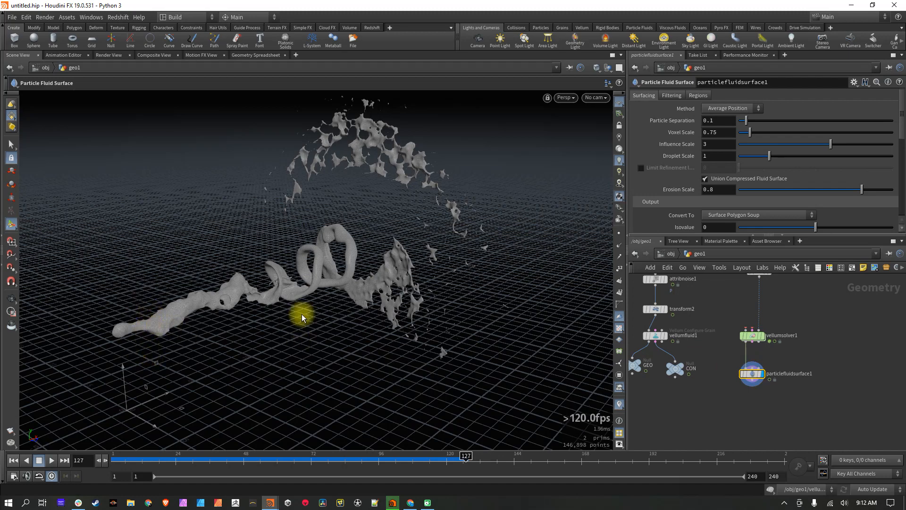
key(space)
mouse_move(263, 283)
mouse_down()
mouse_move(344, 260)
mouse_move(213, 273)
mouse_move(263, 269)
mouse_up()
Set vellumfluid1's Viscosity to 1000 and Surface Tension to 250 in its physical attributes.
middle_drag(718, 305, 791, 354)
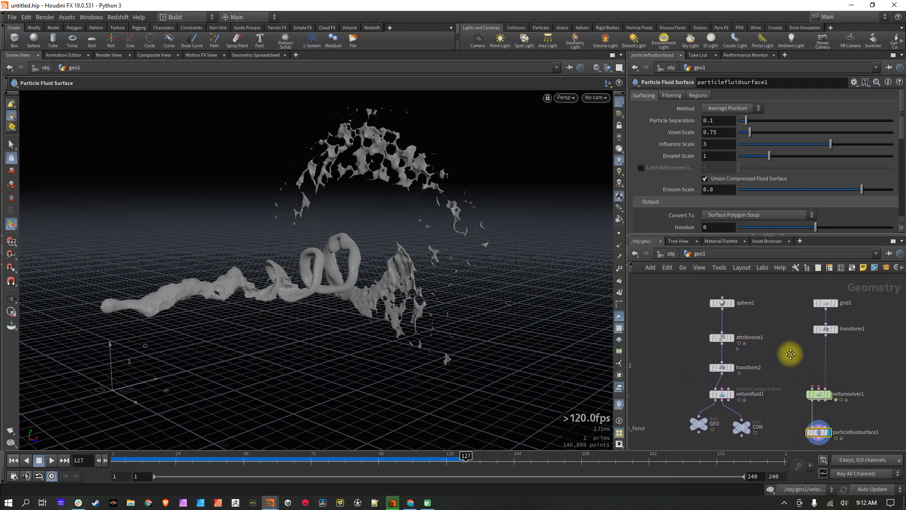
click(743, 395)
scroll(779, 364, up, 5)
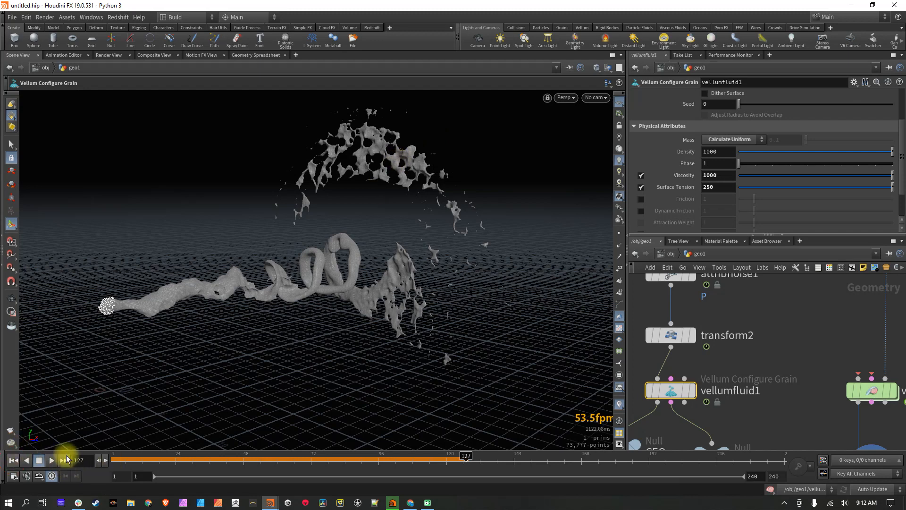
Display and select vellumsolver1 in place of the fluid surface, and rewind the simulation to frame 1.
click(51, 461)
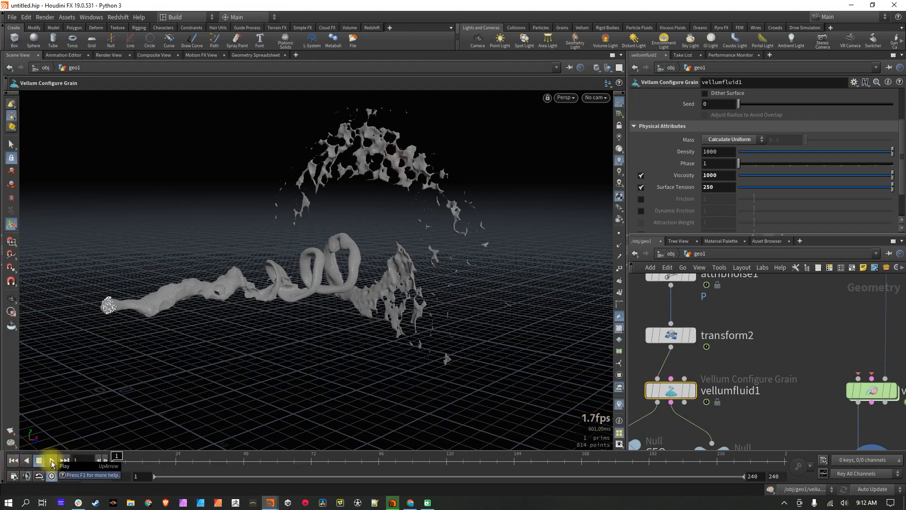
click(103, 462)
middle_drag(815, 406, 720, 320)
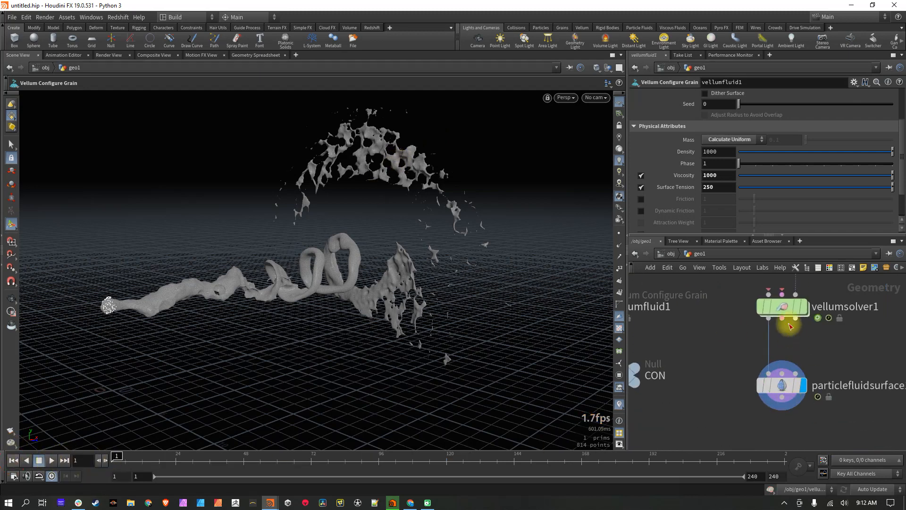
click(809, 282)
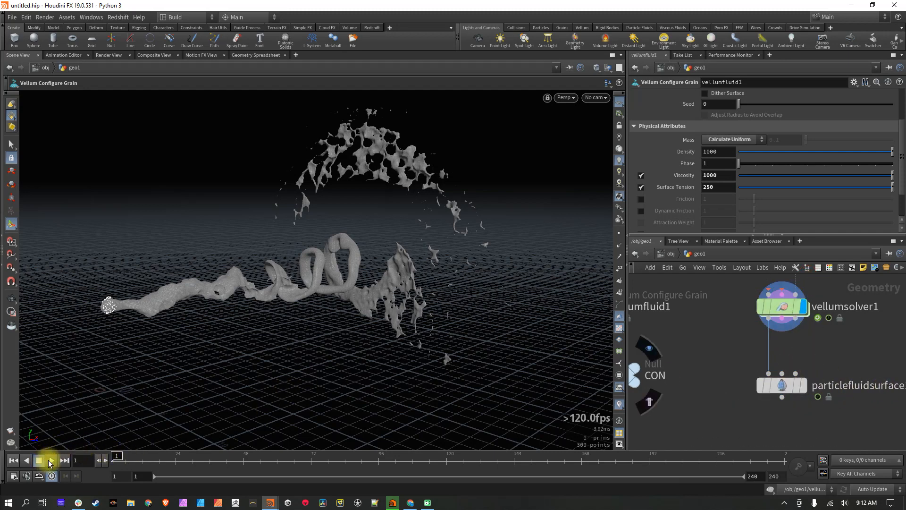
click(51, 461)
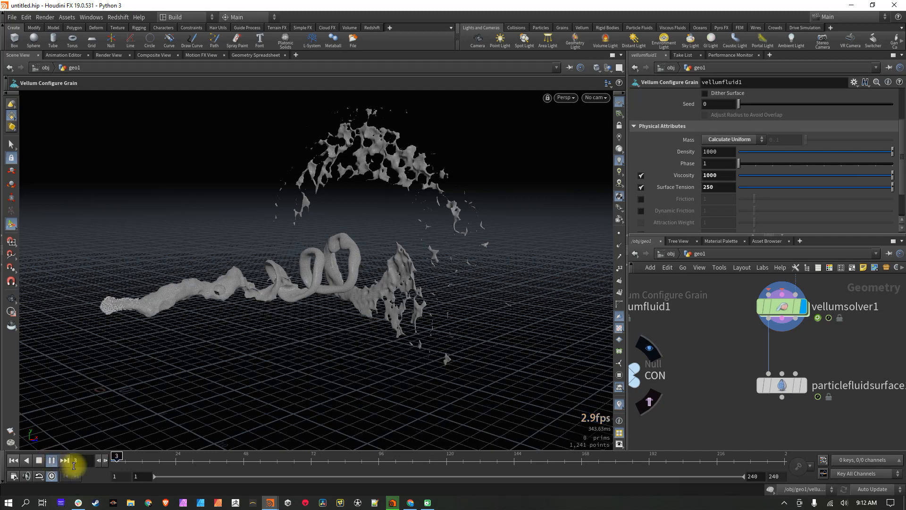
click(39, 460)
click(14, 460)
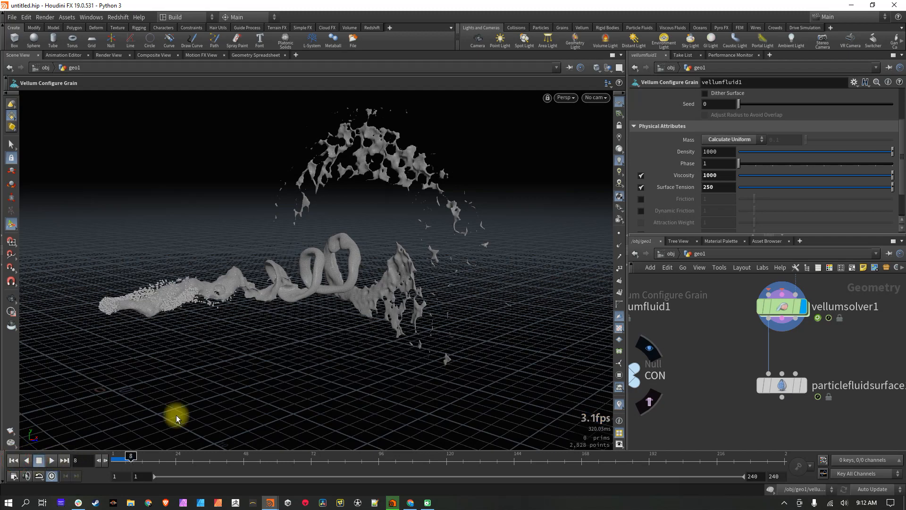
key(Escape)
drag(394, 285, 340, 298)
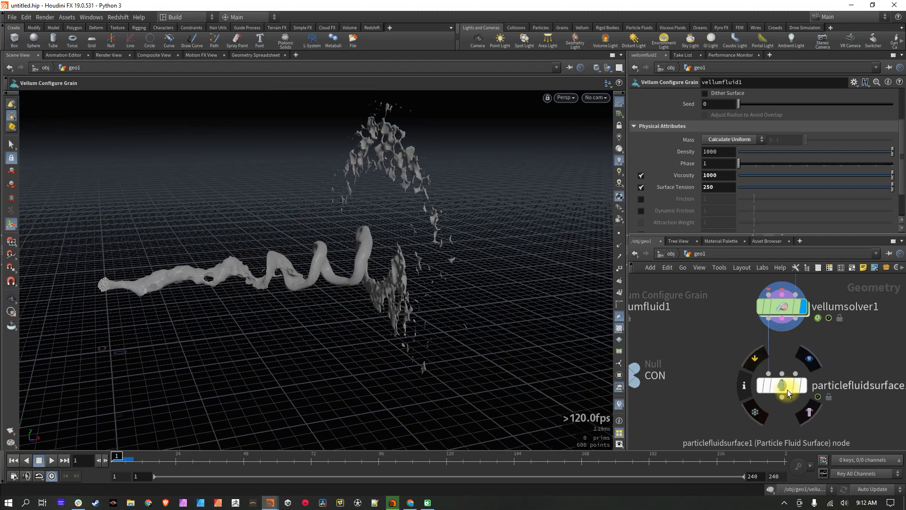
click(797, 382)
click(782, 306)
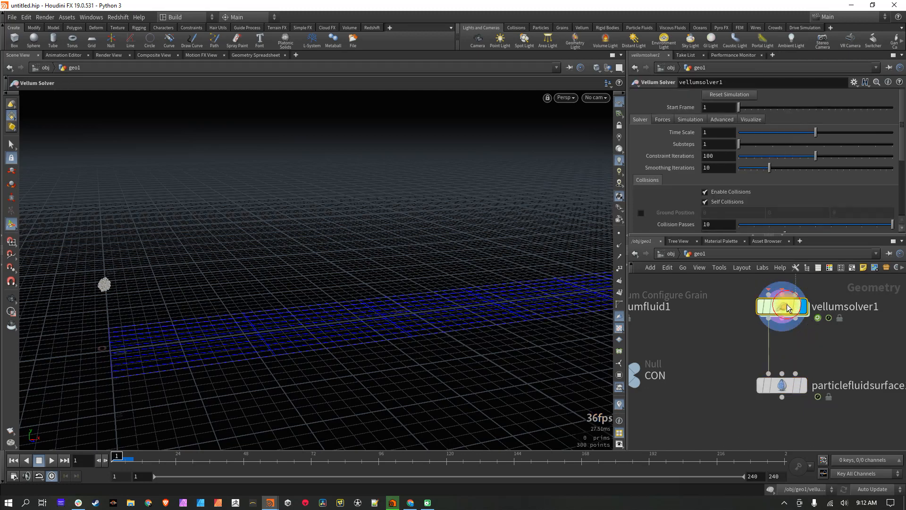
Play the simulation from frame 1 to about frame 119 and examine the more viscous particle stream from several angles.
drag(302, 301, 292, 316)
right_drag(293, 316, 274, 322)
middle_drag(310, 314, 281, 331)
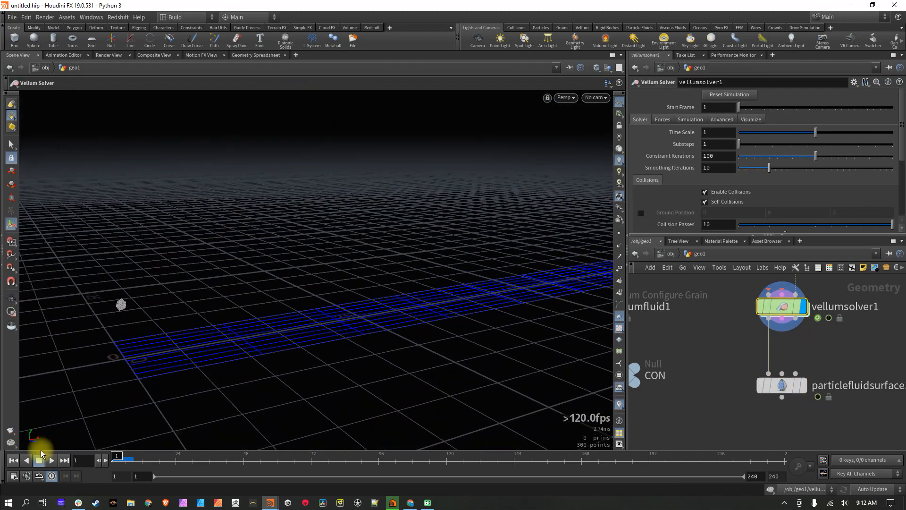
click(49, 463)
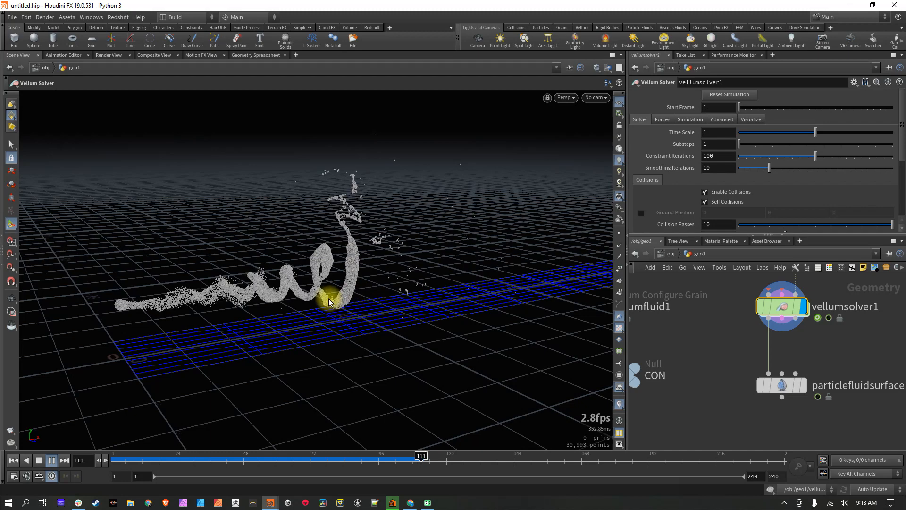
click(40, 461)
drag(318, 284, 443, 282)
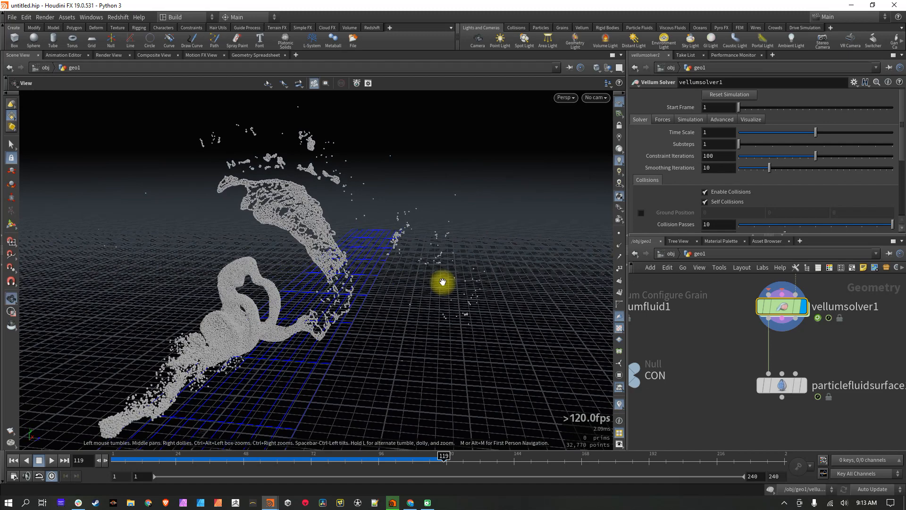
drag(342, 255, 358, 311)
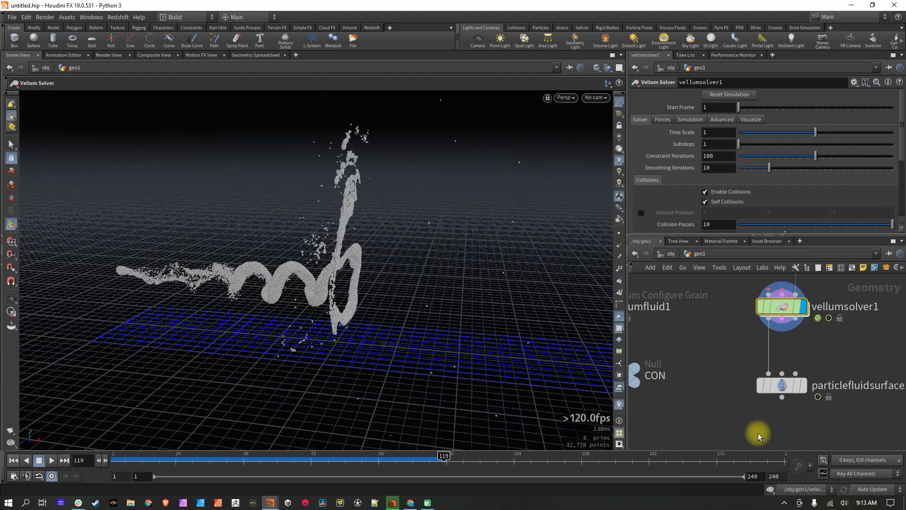
Display and select particlefluidsurface1 in place of vellumsolver1 at frame 119.
mouse_move(793, 386)
key(r)
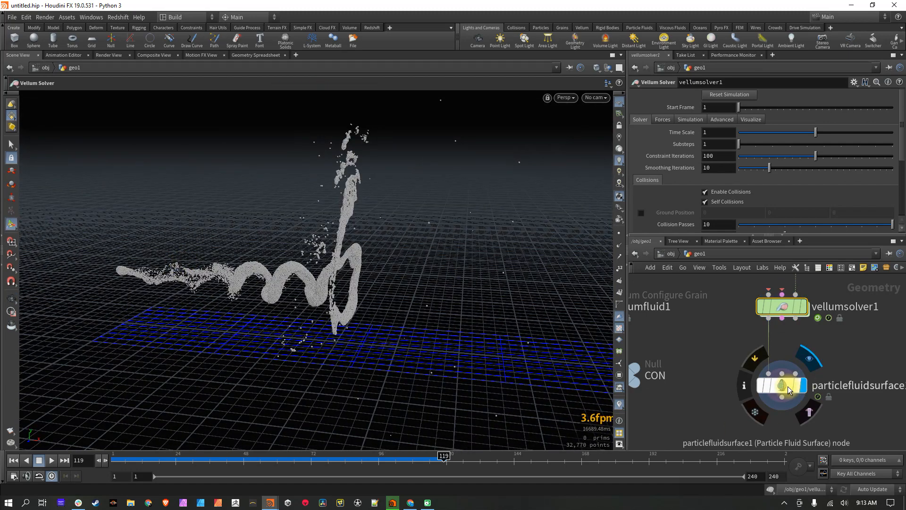
click(789, 386)
Examine the meshed fluid stream from several angles, including the spiral section and the sheet at its far end.
drag(252, 392, 326, 299)
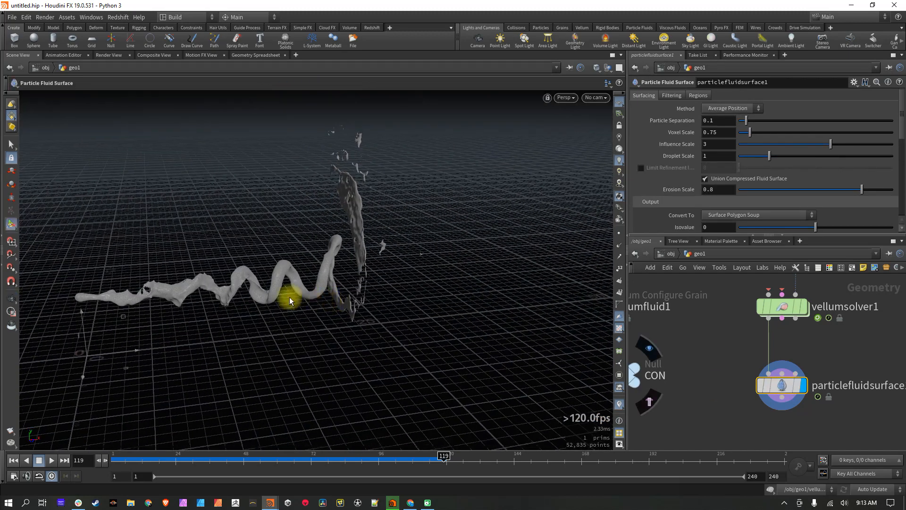
middle_drag(217, 279, 292, 288)
drag(268, 291, 309, 293)
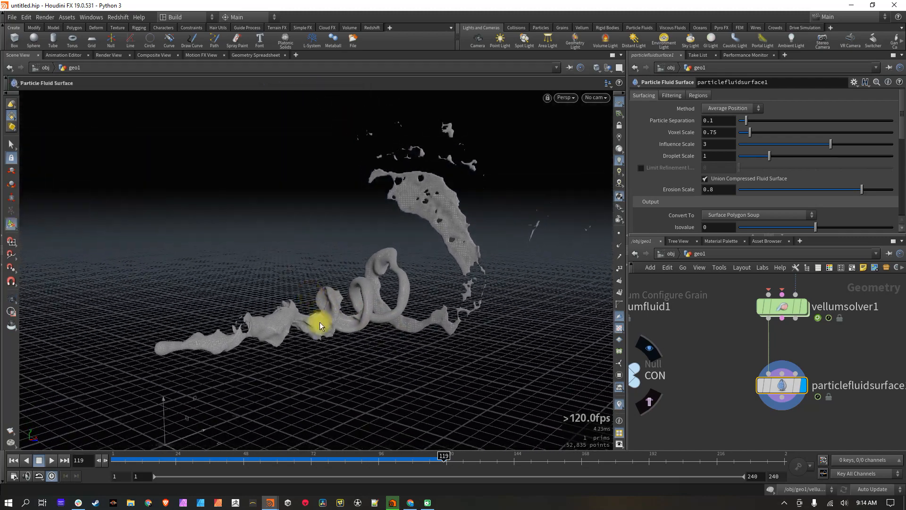
drag(297, 321, 458, 224)
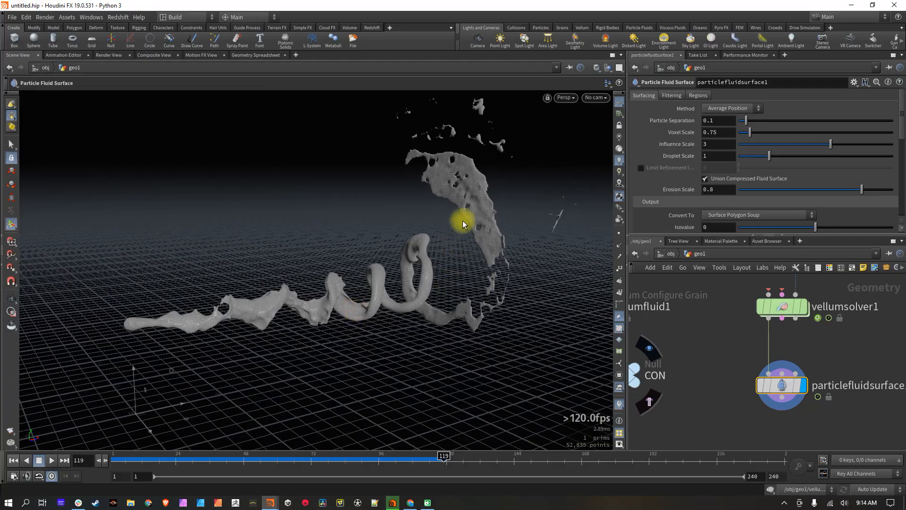
drag(283, 306, 319, 316)
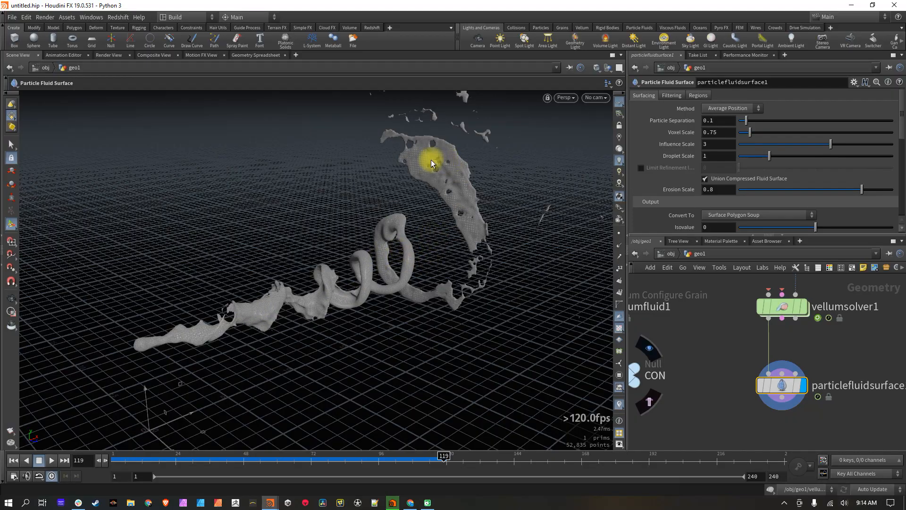
mouse_move(334, 301)
mouse_down()
mouse_move(232, 277)
mouse_move(129, 275)
mouse_move(340, 271)
mouse_move(334, 285)
mouse_move(313, 291)
mouse_up()
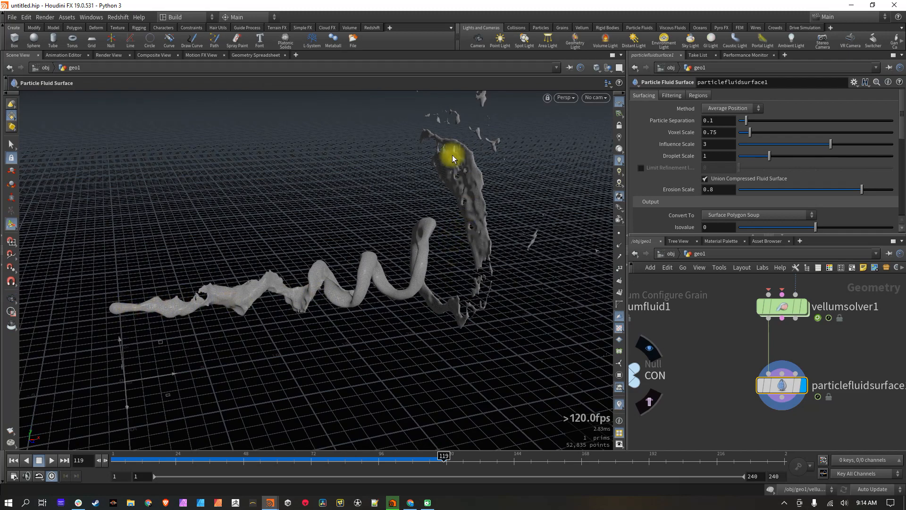
mouse_move(304, 293)
mouse_down()
mouse_move(328, 289)
mouse_move(344, 269)
mouse_move(364, 269)
mouse_move(351, 263)
mouse_move(356, 315)
mouse_move(307, 328)
mouse_move(318, 324)
mouse_move(316, 340)
mouse_move(355, 268)
mouse_move(370, 307)
mouse_up()
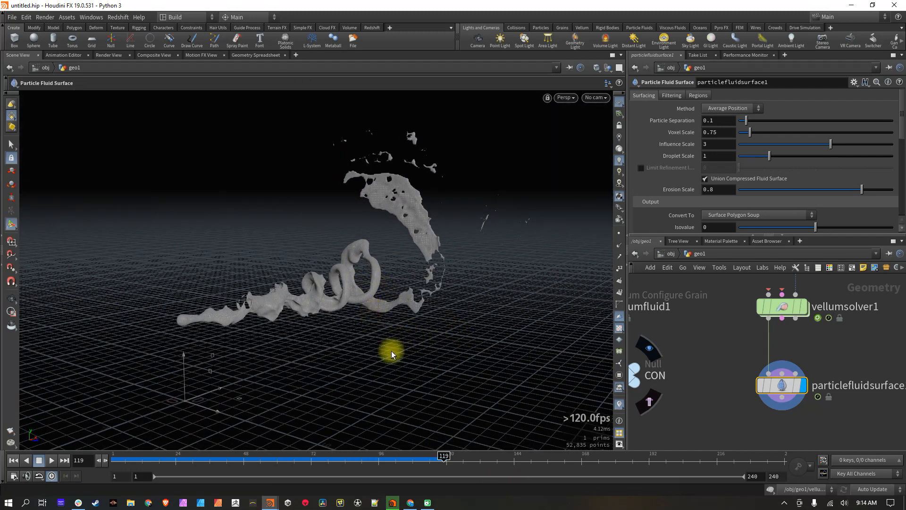
drag(301, 303, 228, 310)
key(Return)
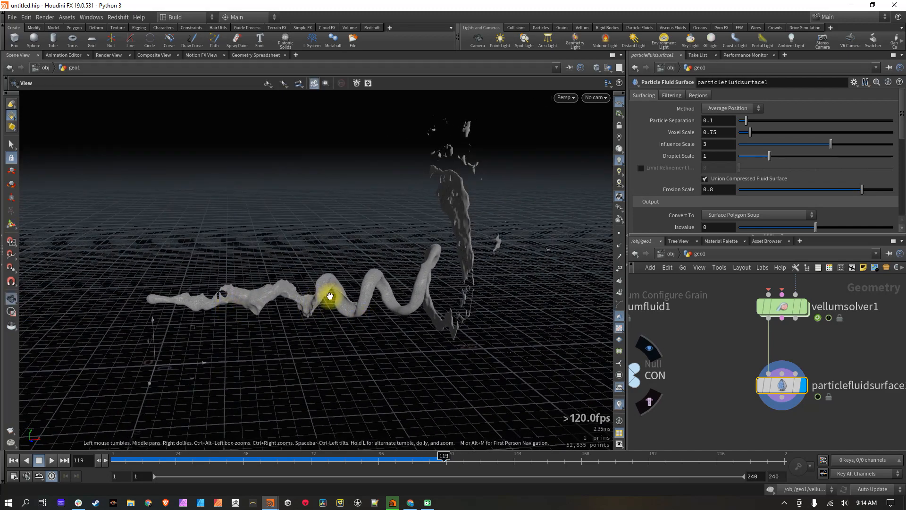
drag(309, 299, 331, 302)
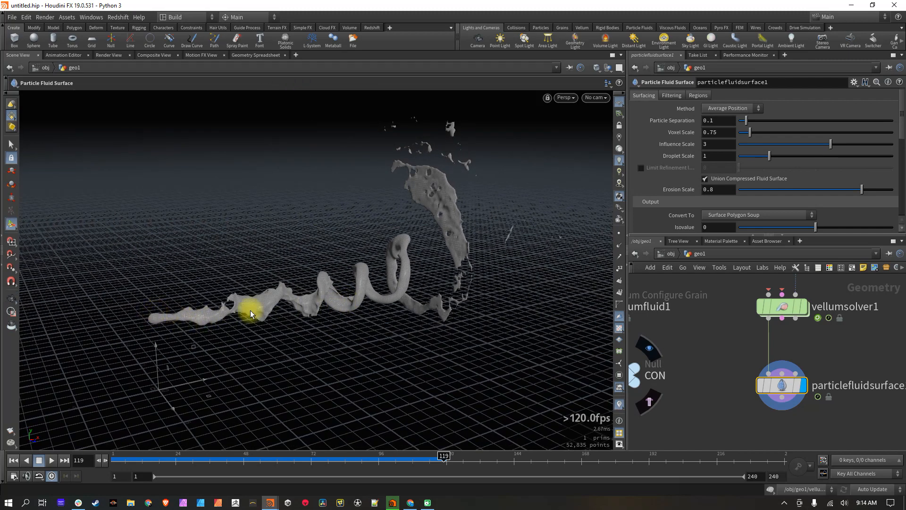
drag(442, 283, 214, 310)
drag(452, 303, 242, 312)
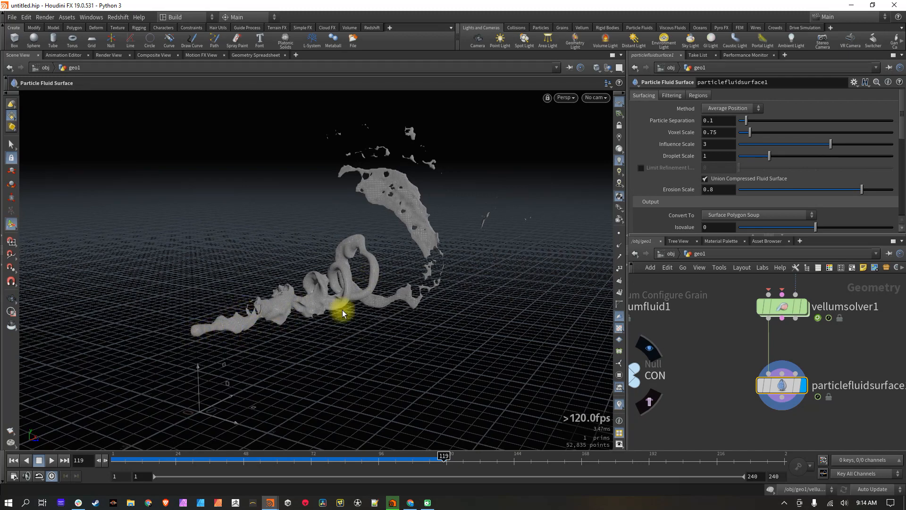
drag(233, 318, 225, 337)
drag(263, 299, 235, 290)
Widen the network area beside the viewport and enter the forces network inside vellumsolver1.
scroll(694, 351, down, 5)
drag(627, 301, 461, 303)
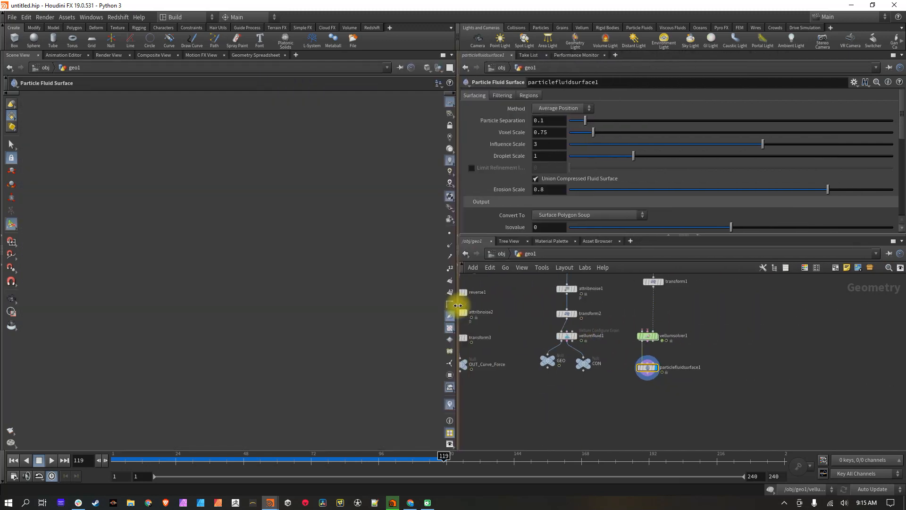
middle_drag(511, 314, 604, 336)
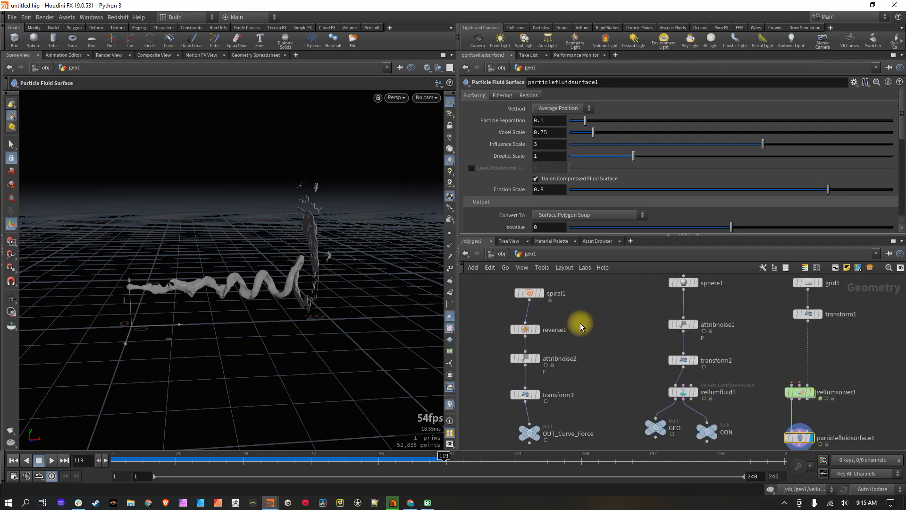
scroll(600, 352, up, 3)
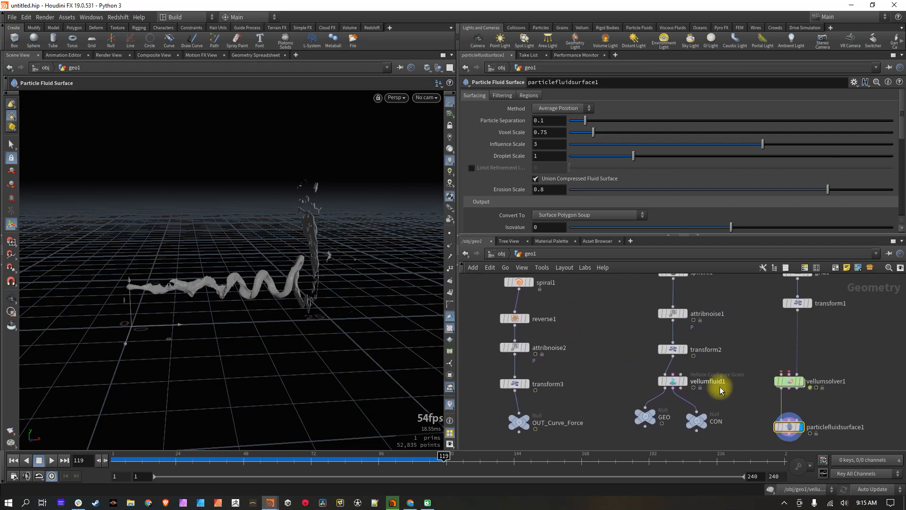
click(794, 382)
key(i)
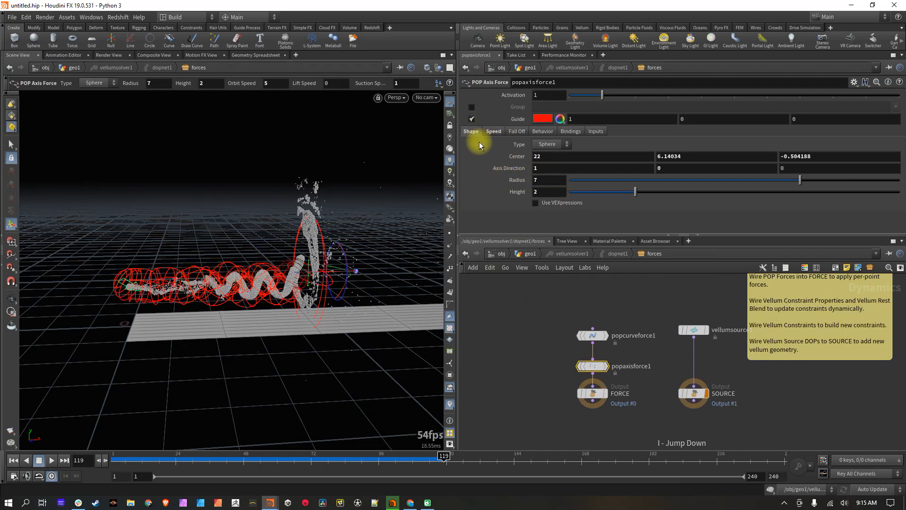
Inspect the popaxisforce1 guide and popcurveforce1's curve force settings, including Max Influence Radius, against the particles.
drag(125, 239, 164, 279)
drag(223, 271, 263, 245)
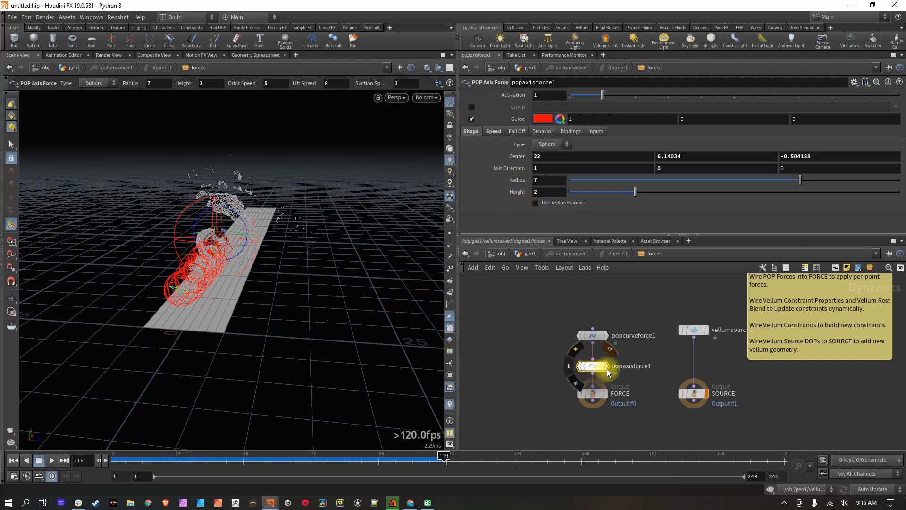
click(594, 336)
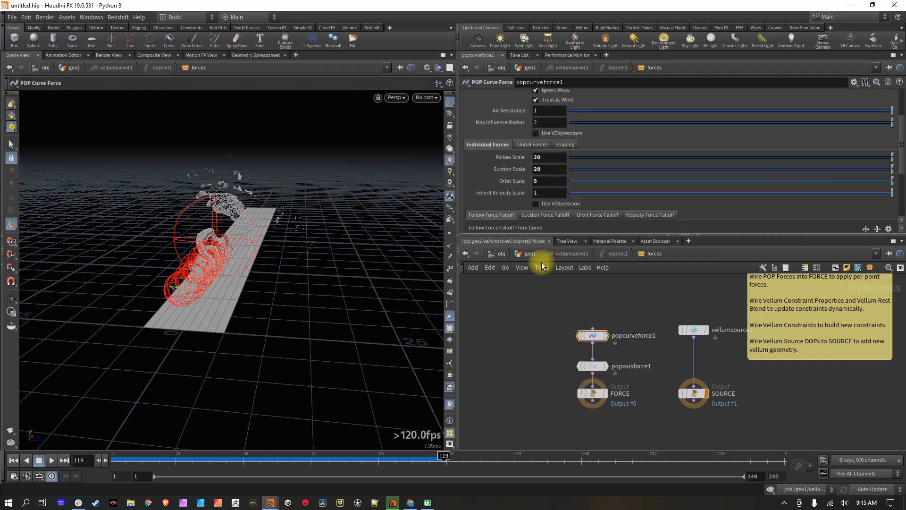
scroll(497, 137, up, 3)
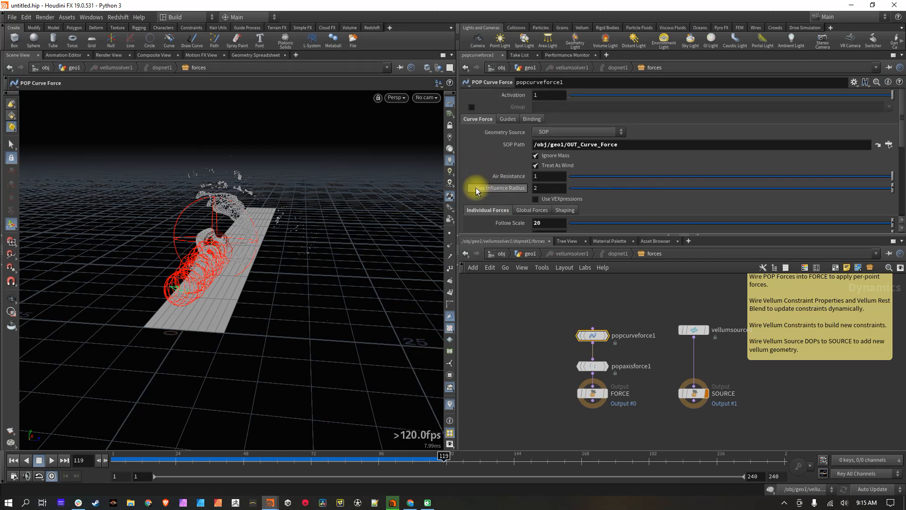
alt+right_drag(199, 270, 360, 269)
alt+drag(233, 266, 209, 269)
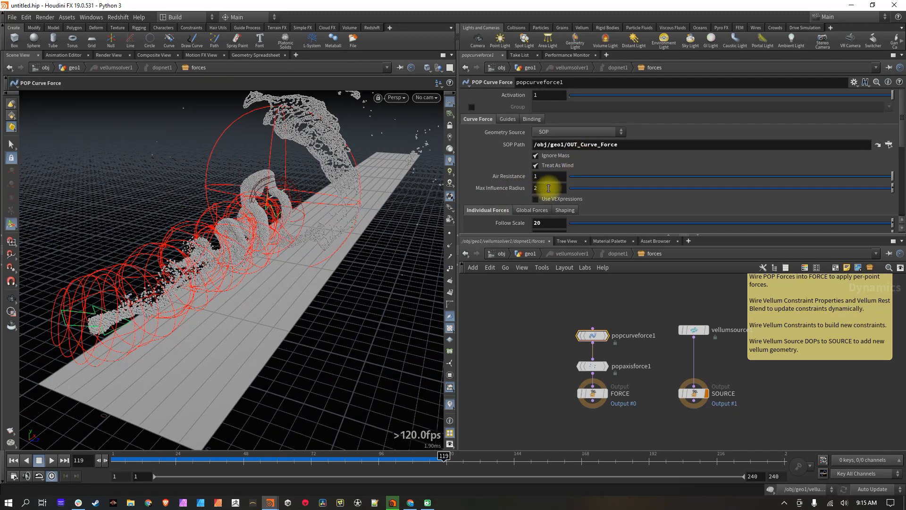
drag(655, 188, 657, 187)
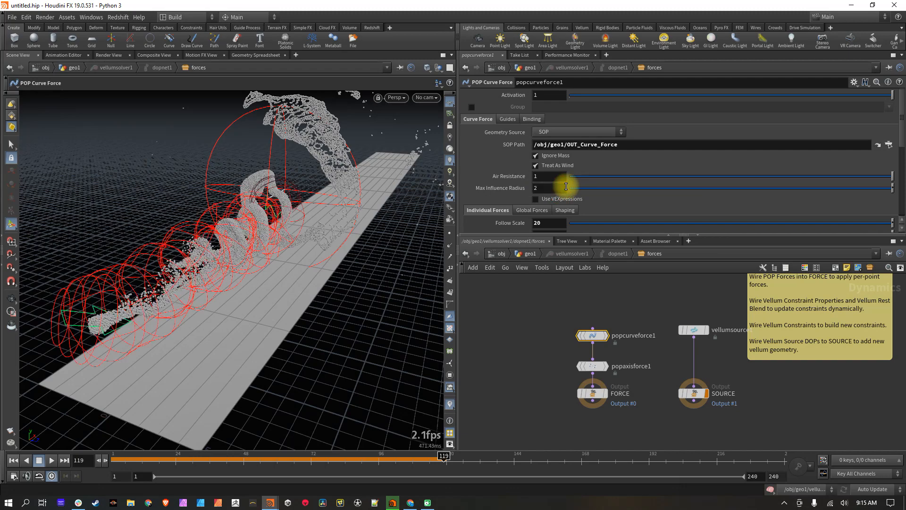
Return to the geo1 network, select spiral1, and display the OUT_Curve_Force curve.
key(space)
drag(256, 263, 141, 261)
key(u)
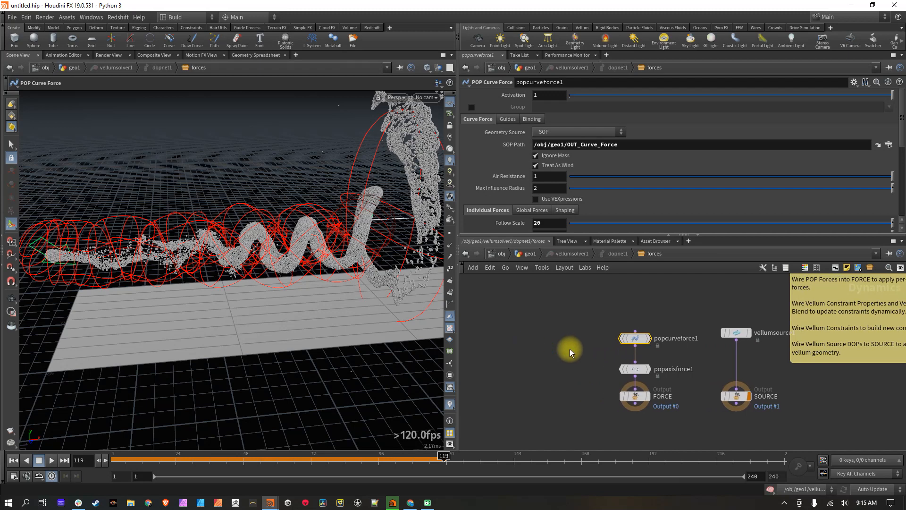
key(u)
key(u)
click(542, 325)
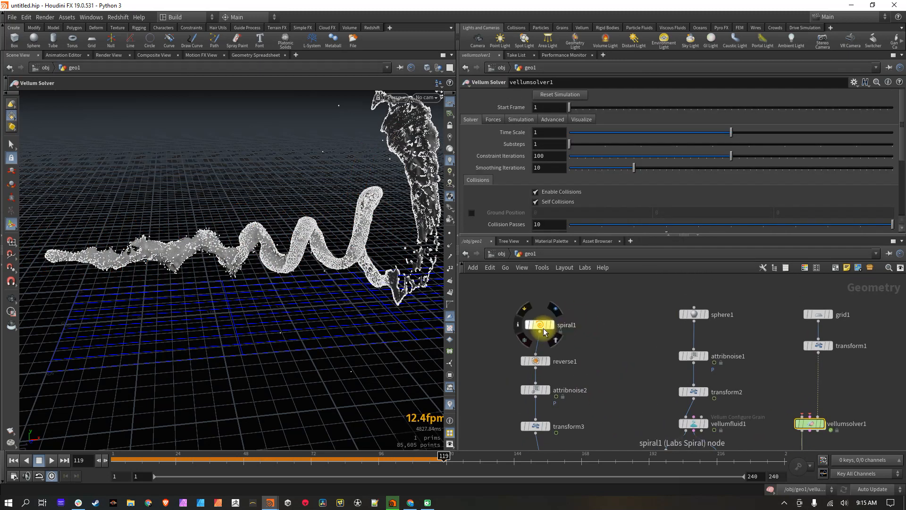
mouse_move(279, 260)
mouse_down()
mouse_move(344, 257)
mouse_move(205, 283)
mouse_move(295, 256)
mouse_up()
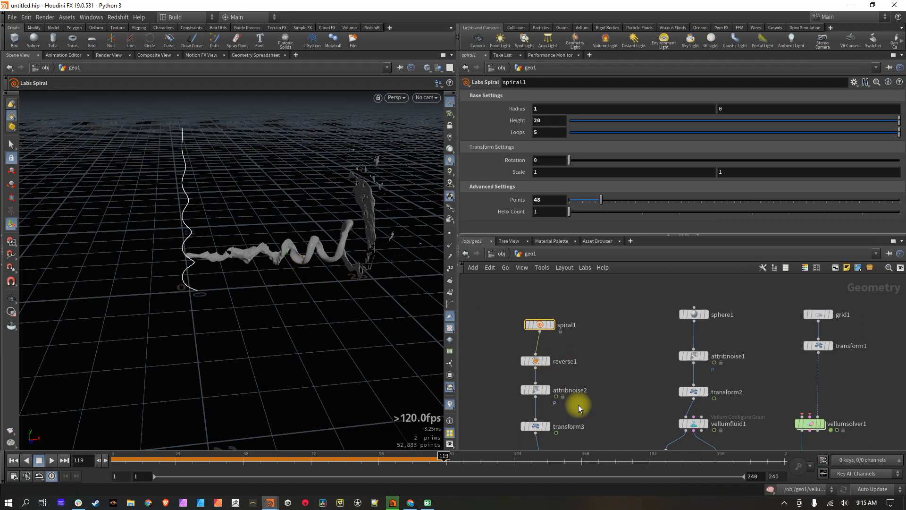
middle_drag(571, 400, 589, 363)
click(573, 415)
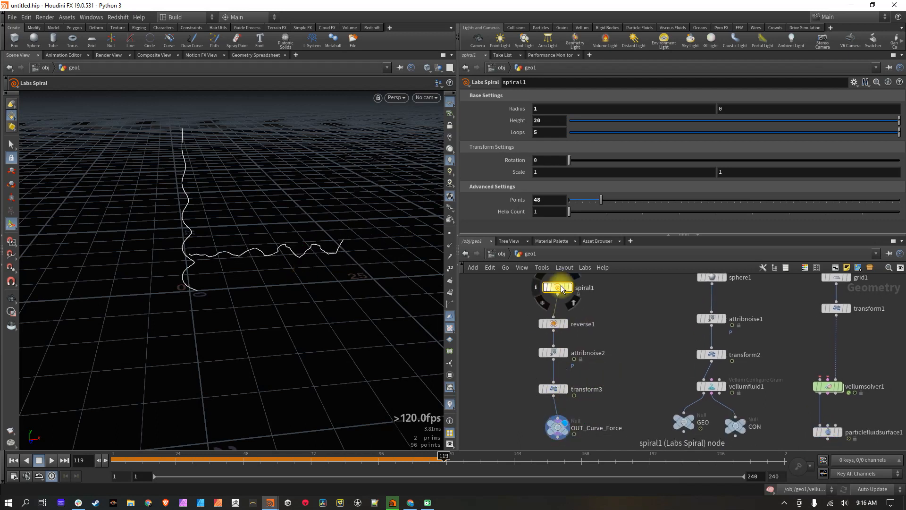
mouse_move(571, 441)
Try a Radius of 0.5 on spiral1, examine the resulting curve, and restore the Radius to 1.
mouse_move(566, 294)
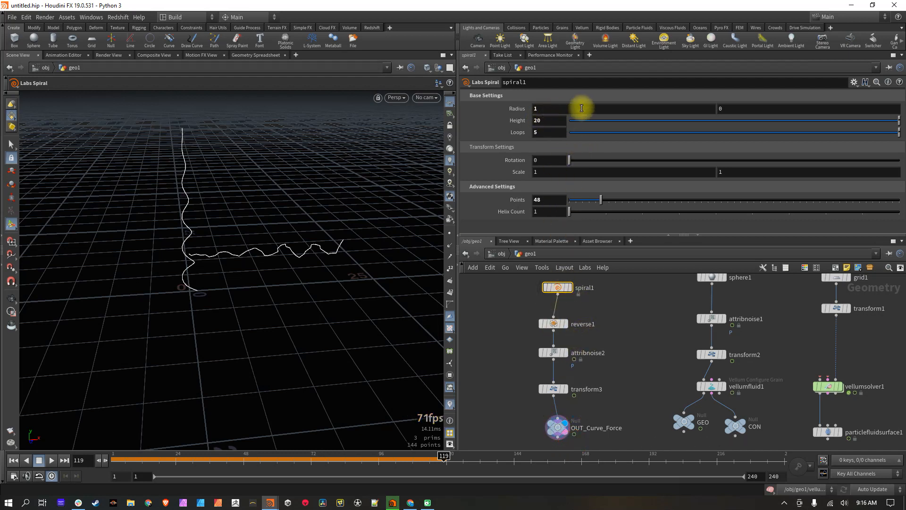
text(.5)
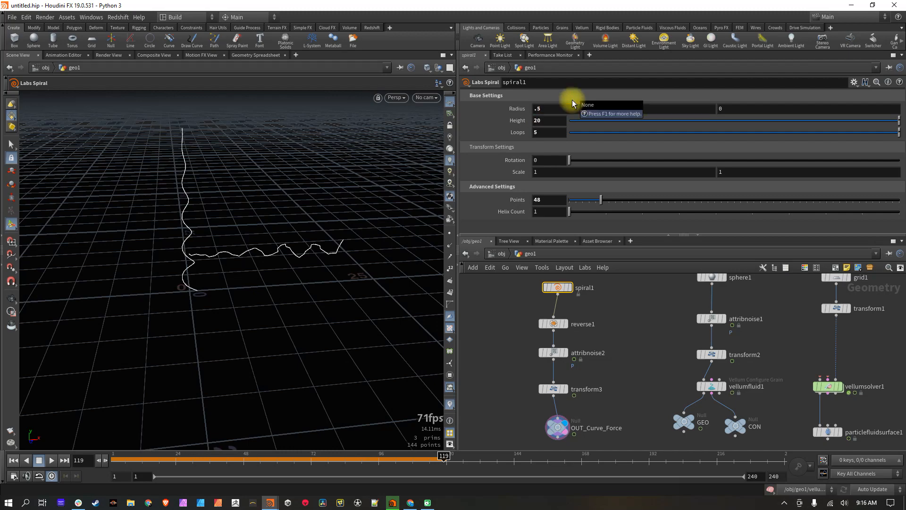
key(Return)
drag(257, 247, 224, 243)
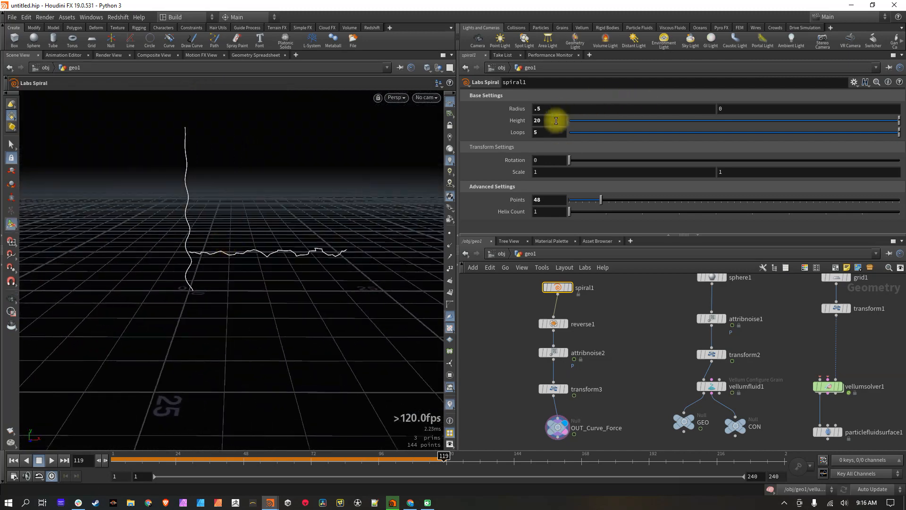
drag(278, 269, 215, 254)
key(Return)
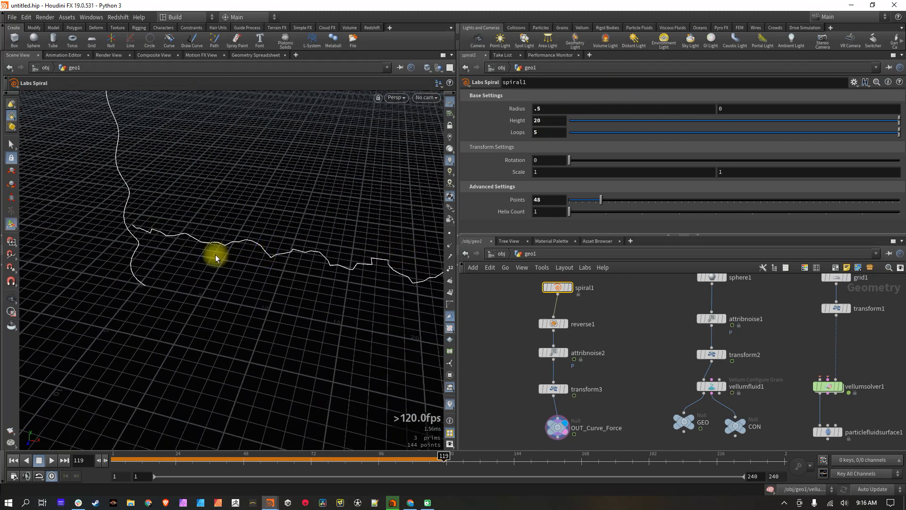
drag(391, 242, 264, 255)
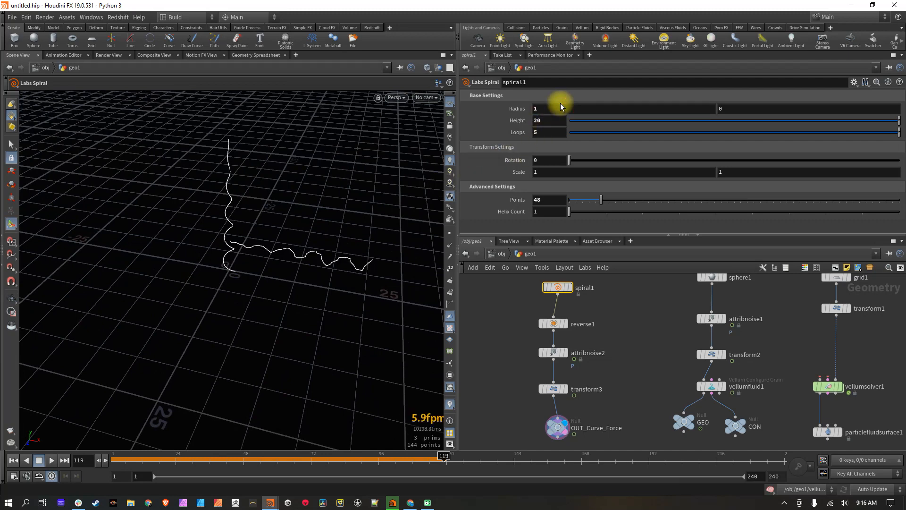
mouse_move(326, 249)
mouse_down()
mouse_move(388, 246)
mouse_move(431, 212)
mouse_move(313, 230)
mouse_move(322, 234)
mouse_up()
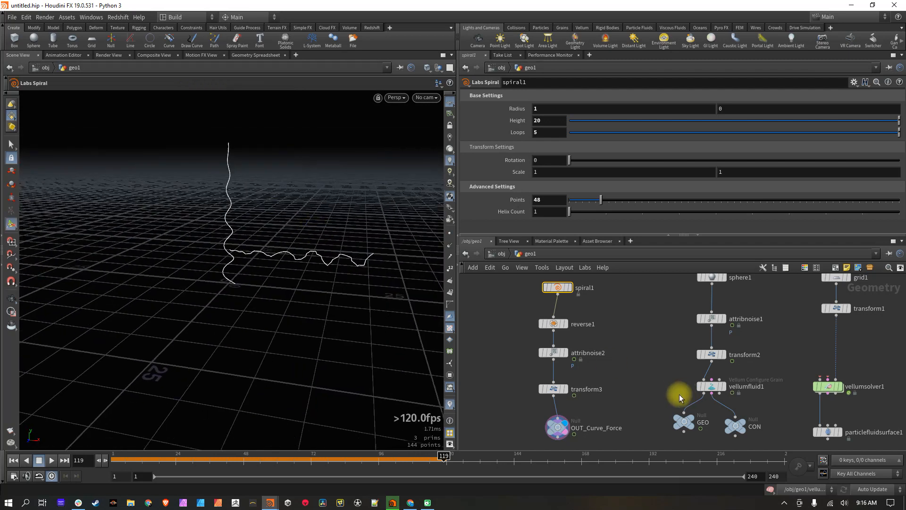
Display and select particlefluidsurface1 again in place of the guide curve.
middle_drag(631, 392, 605, 368)
middle_drag(771, 427, 706, 403)
click(722, 395)
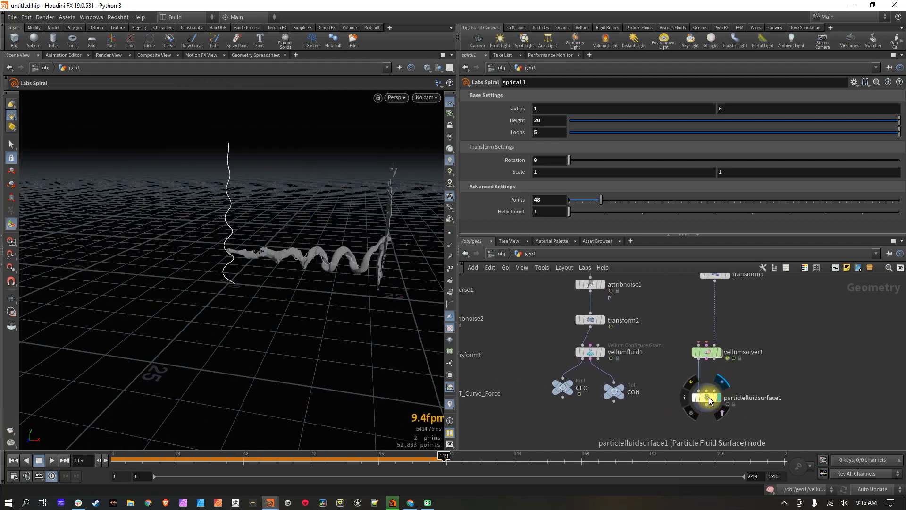
click(708, 397)
drag(286, 266, 271, 298)
Lay out all nodes of the geo1 network automatically and shift the CON null slightly closer to GEO.
scroll(571, 345, down, 3)
middle_drag(537, 341, 580, 348)
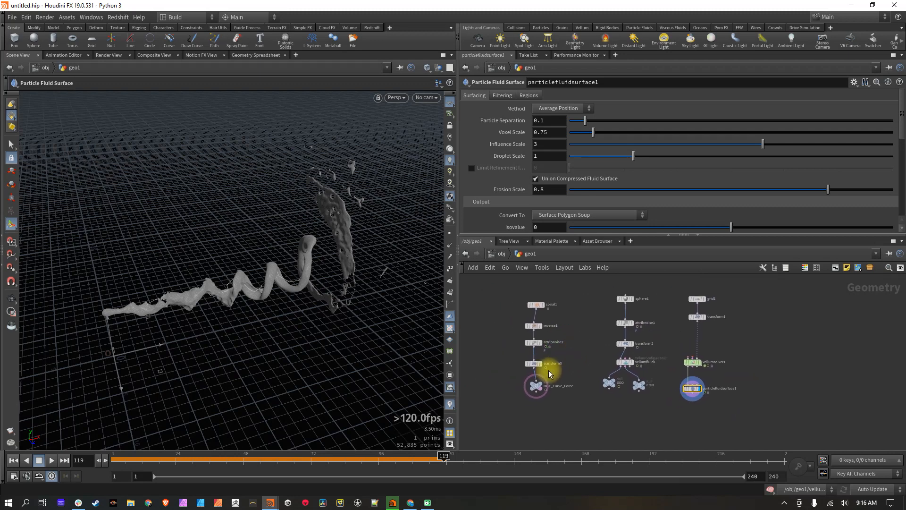
scroll(681, 338, up, 2)
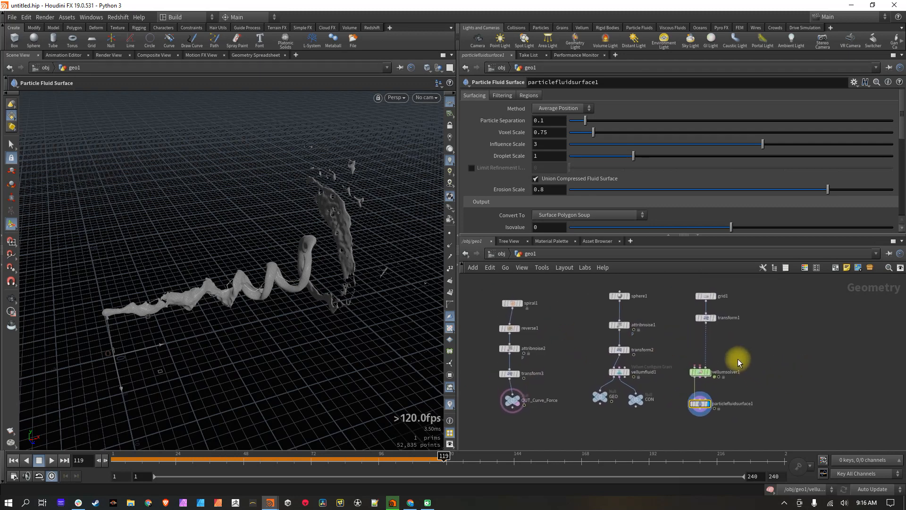
key(l)
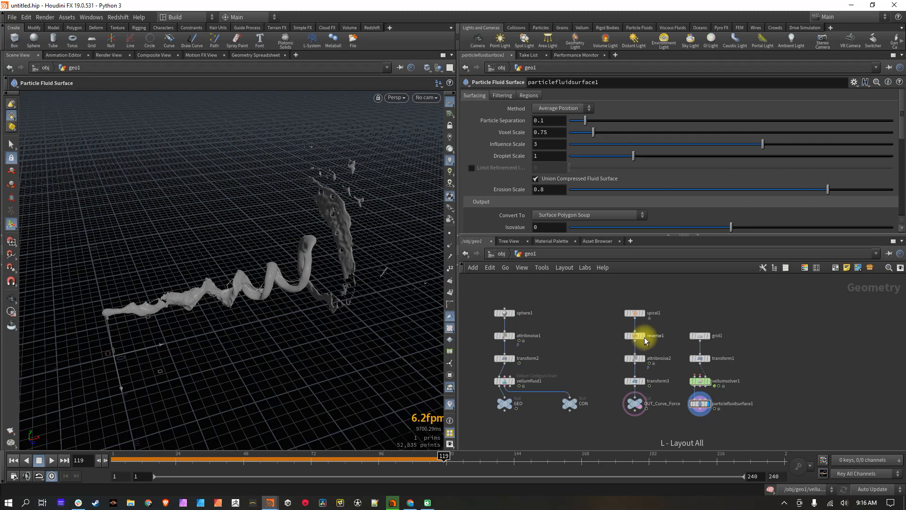
middle_drag(584, 353, 588, 355)
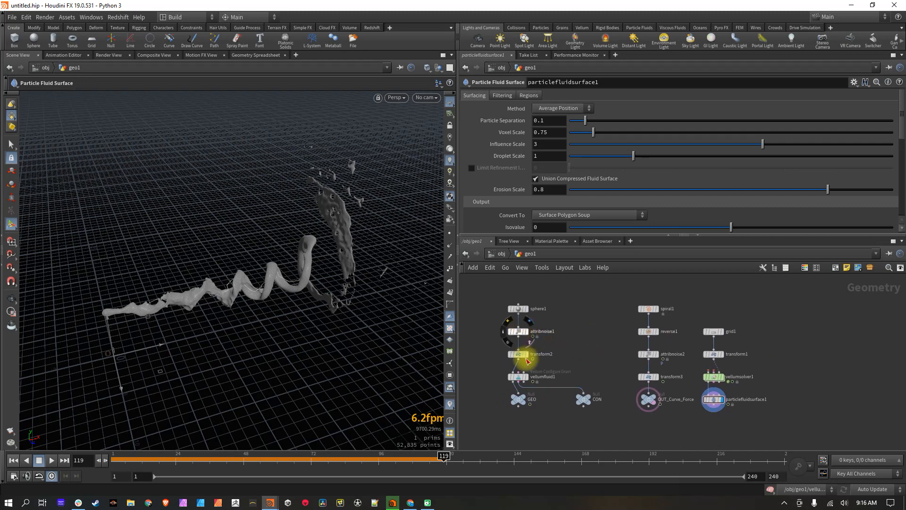
click(585, 402)
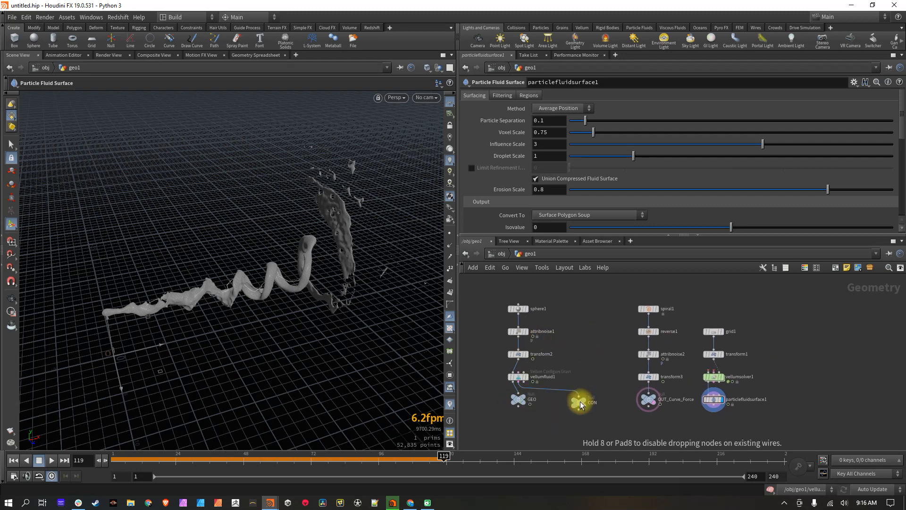
key(Escape)
Review the final fluid mesh from several angles together with the tidied node network.
drag(349, 309, 259, 288)
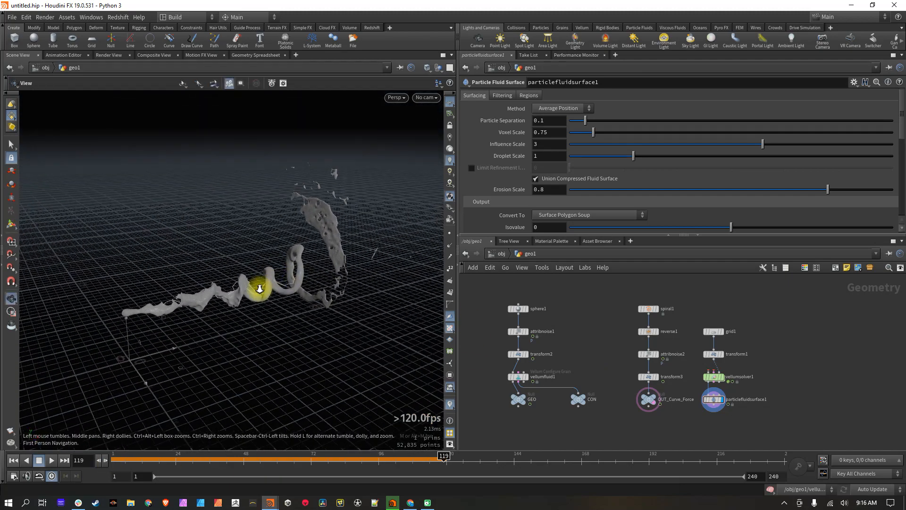
key(Return)
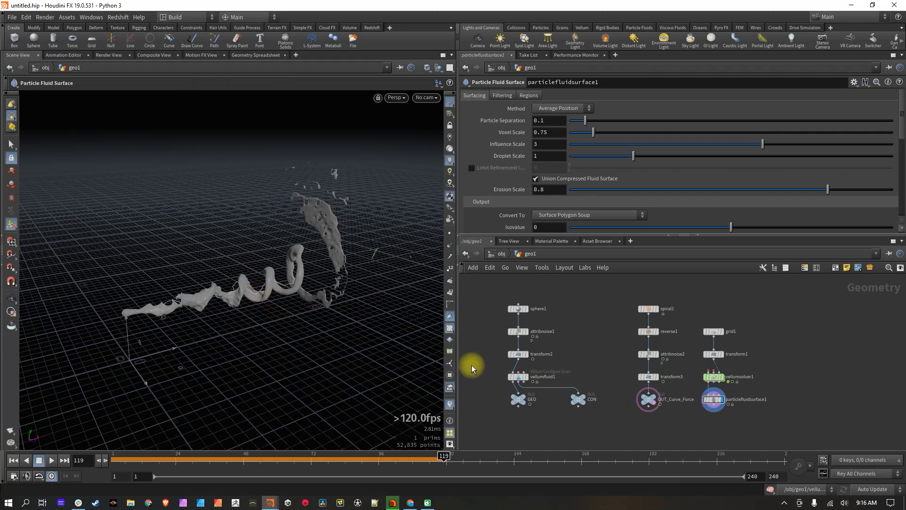
alt+drag(279, 277, 290, 279)
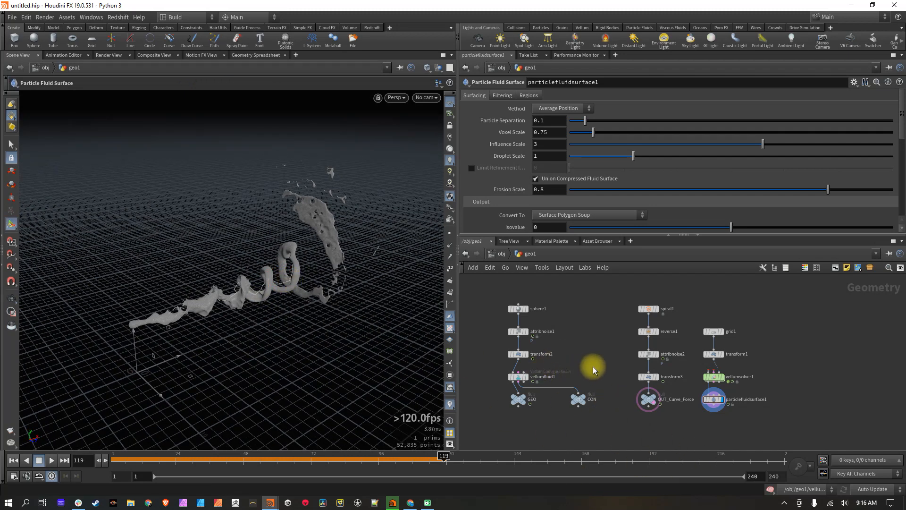
scroll(580, 361, up, 5)
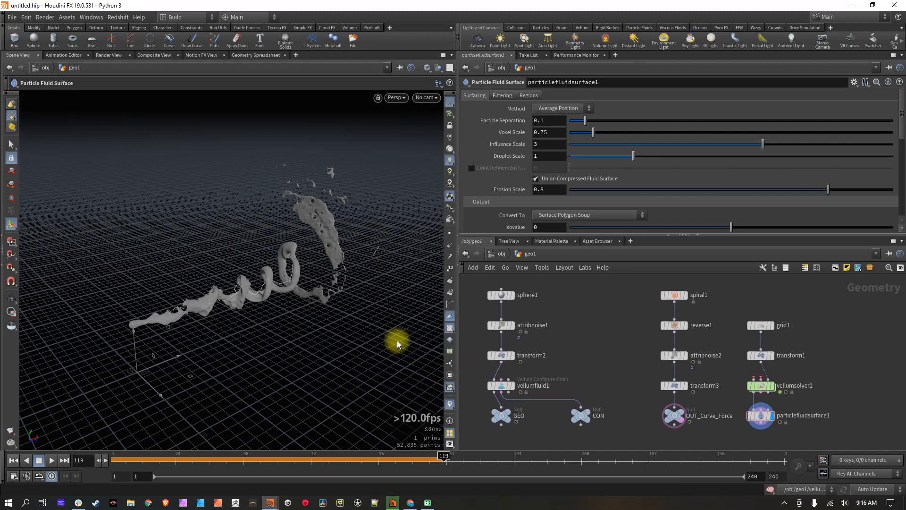
alt+drag(398, 341, 232, 290)
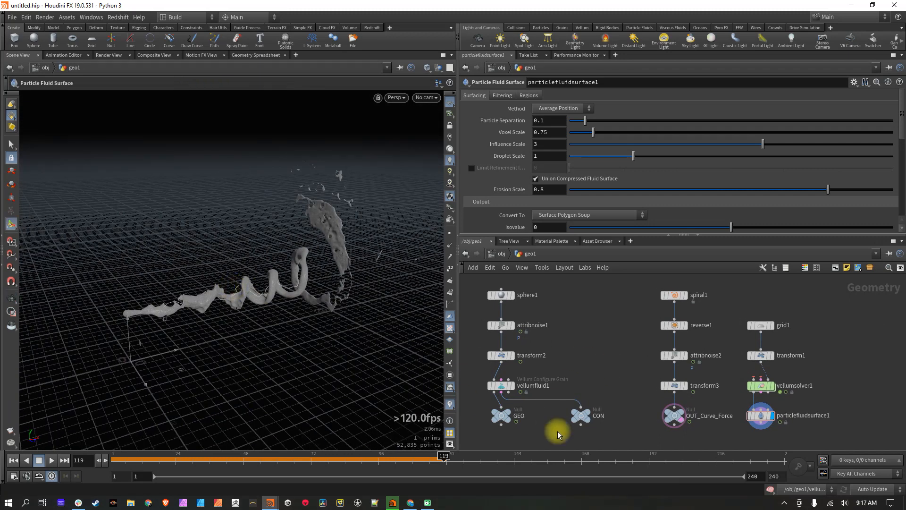